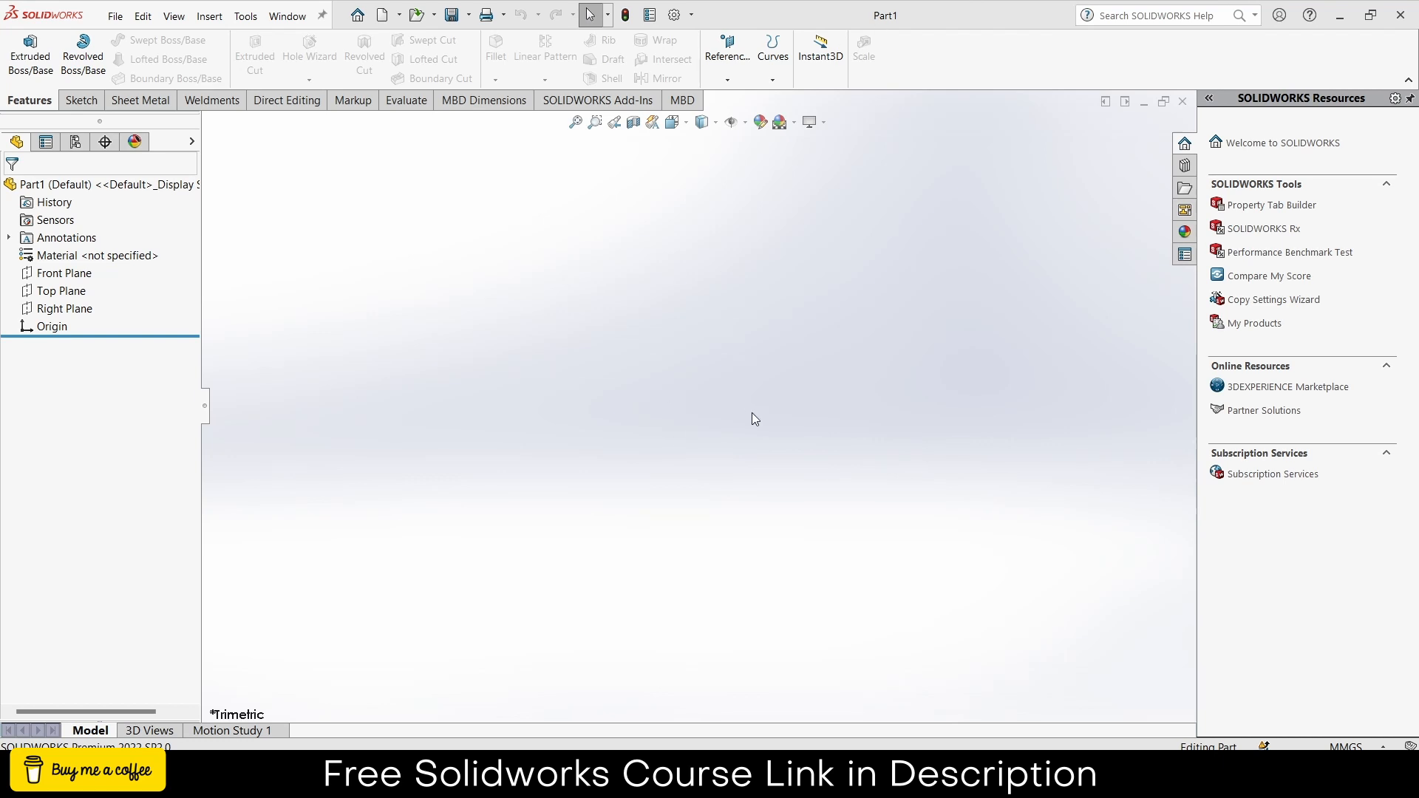
Step: Start a new 3D sketch in the empty part
{"action": "left_click", "coordinate": [81, 101]}
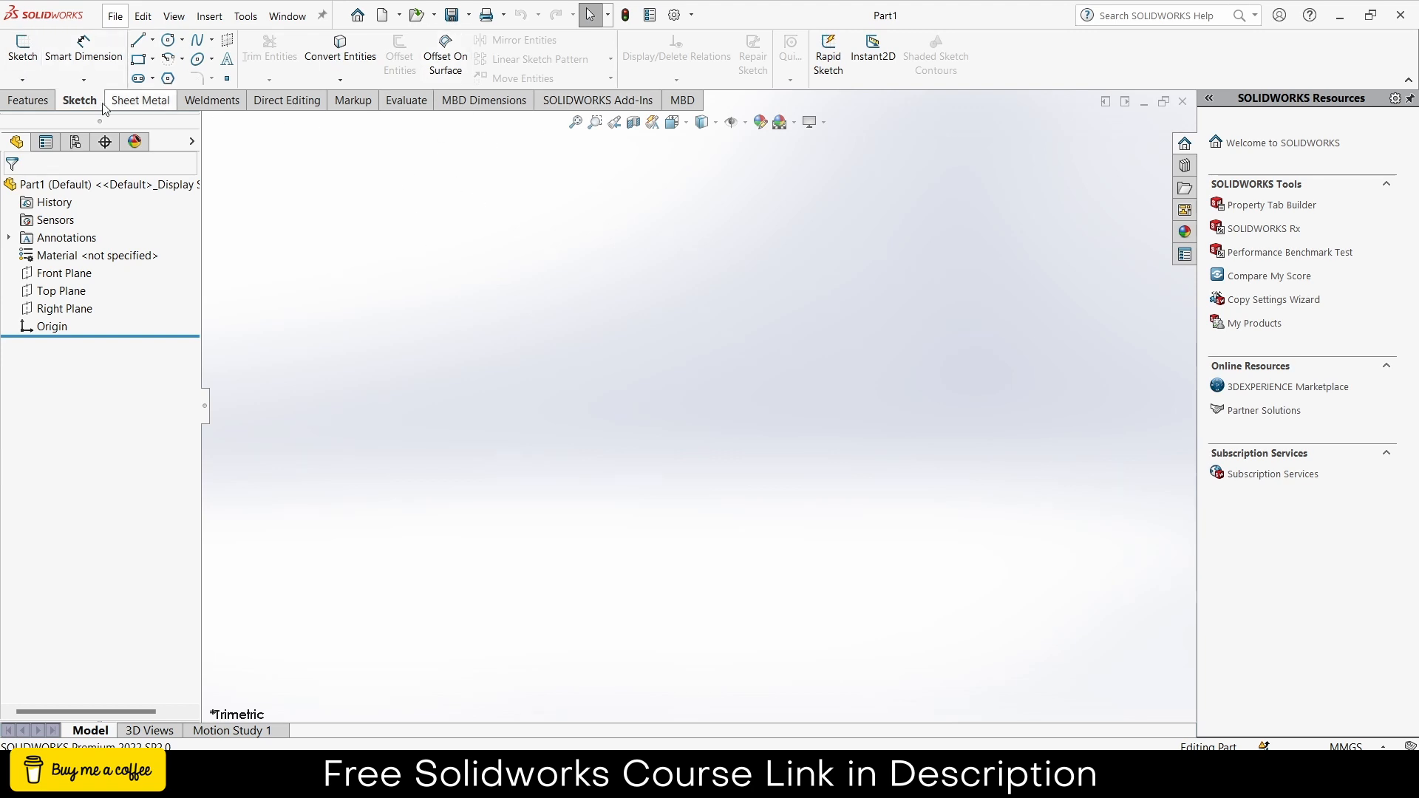
{"action": "left_click", "coordinate": [23, 80]}
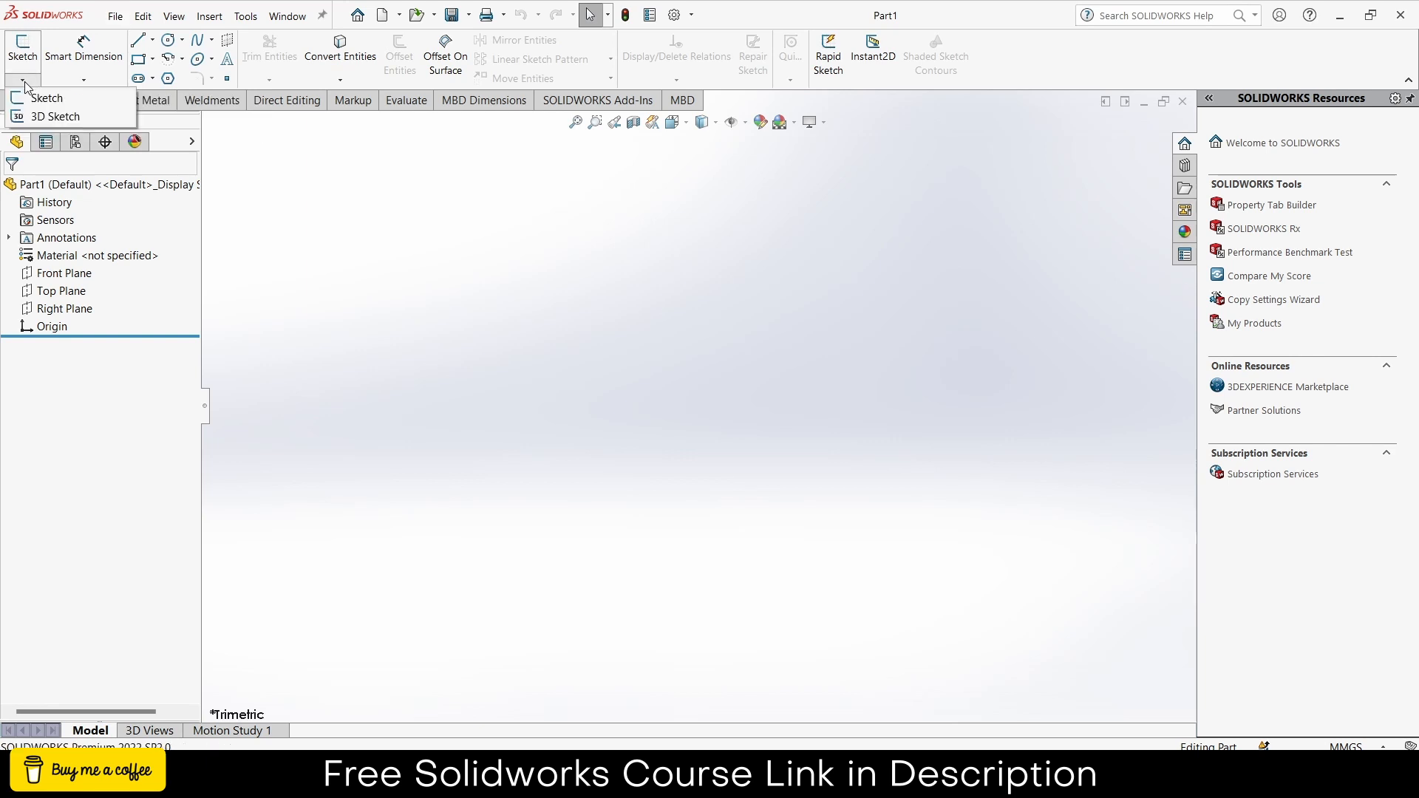
{"action": "left_click", "coordinate": [73, 116]}
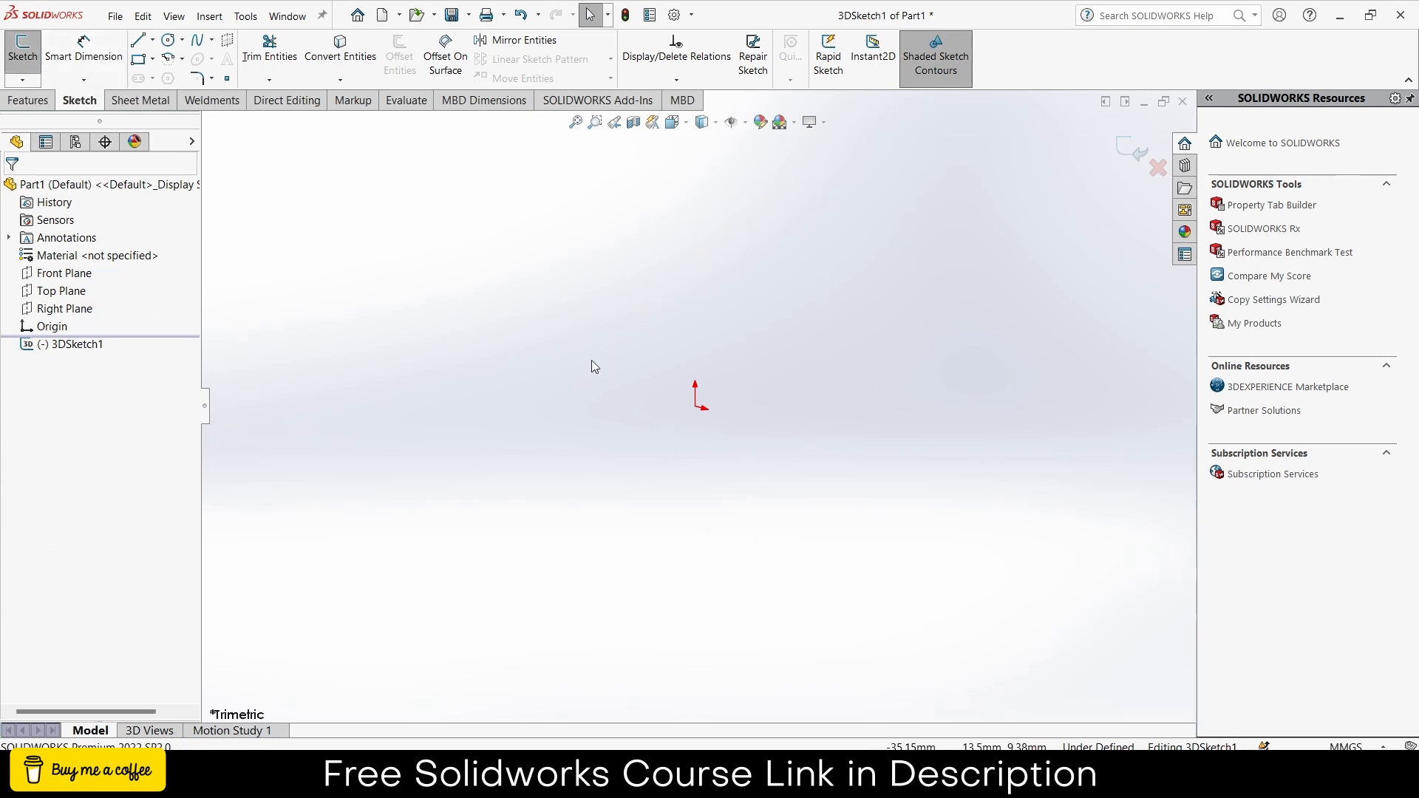
Step: Sketch a slanted line about 128 mm long from the origin and trim it away again
{"action": "left_click", "coordinate": [136, 44]}
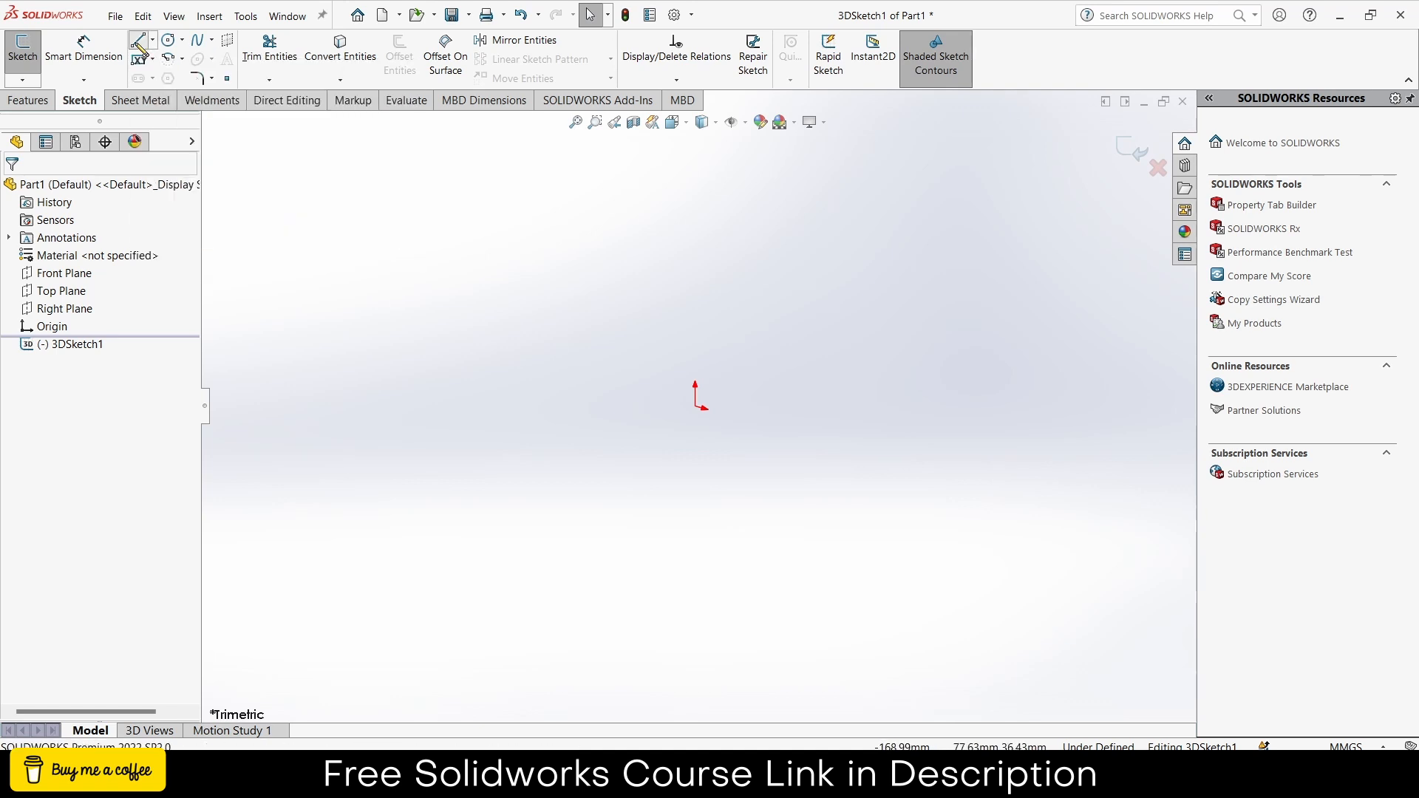
{"action": "left_click", "coordinate": [697, 407]}
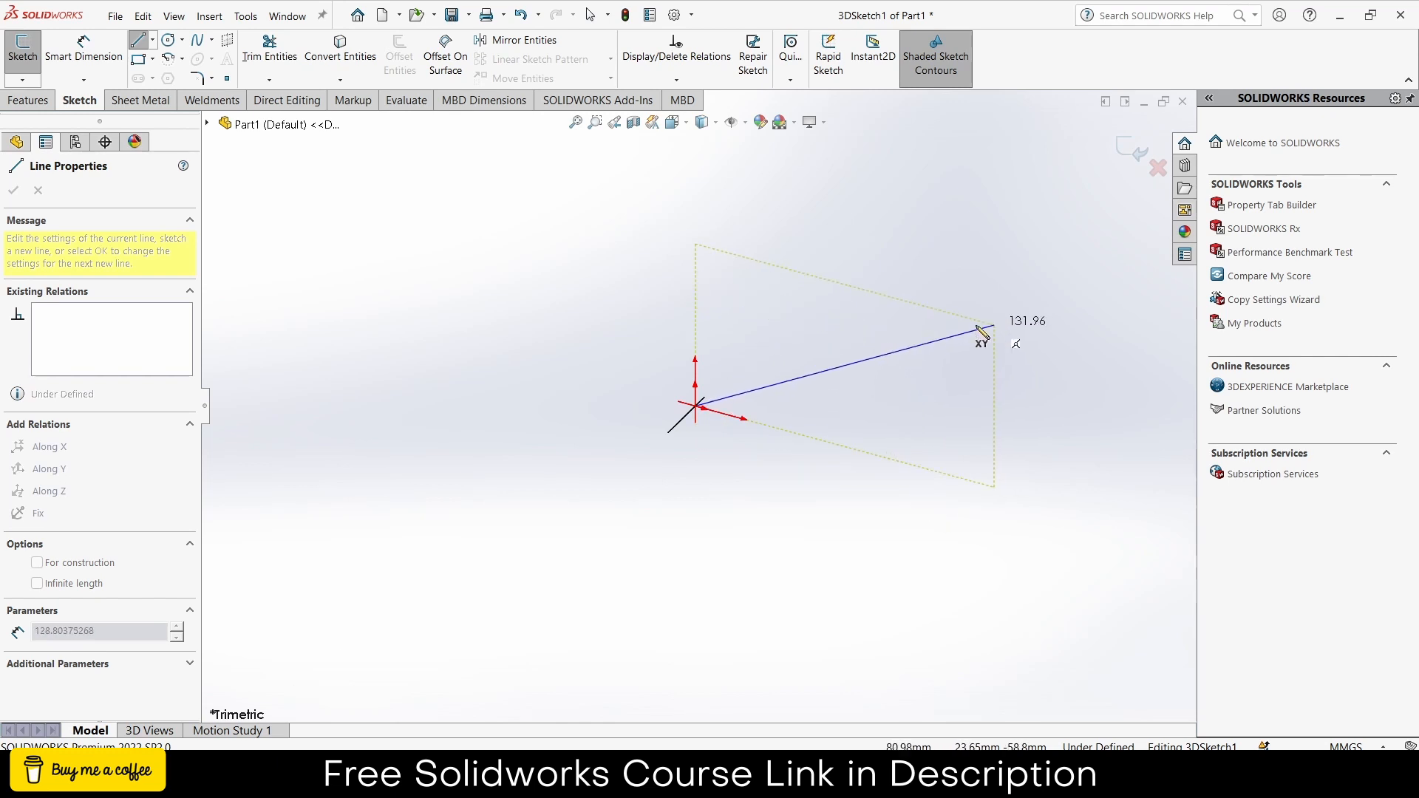
{"action": "left_click", "coordinate": [868, 179]}
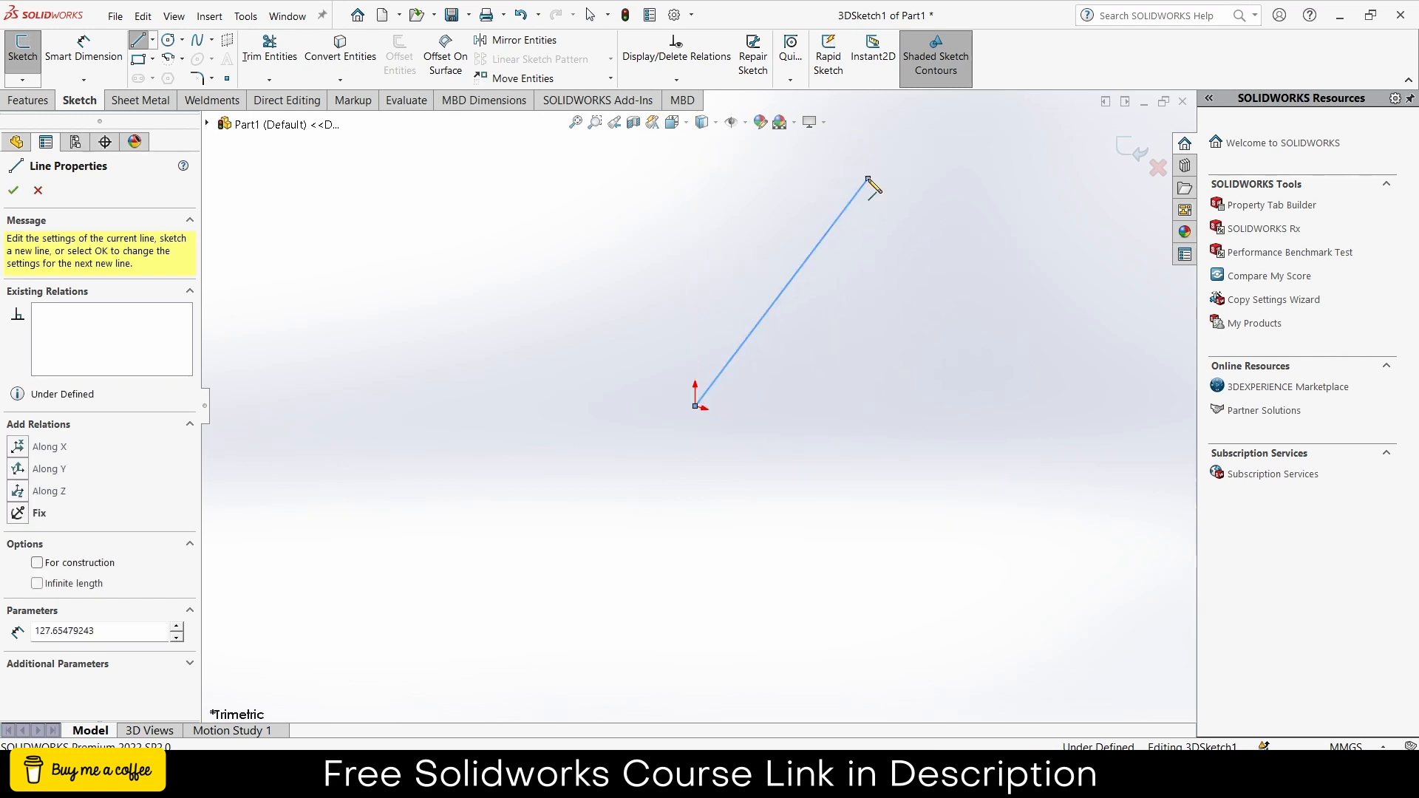
{"action": "key", "text": "Escape"}
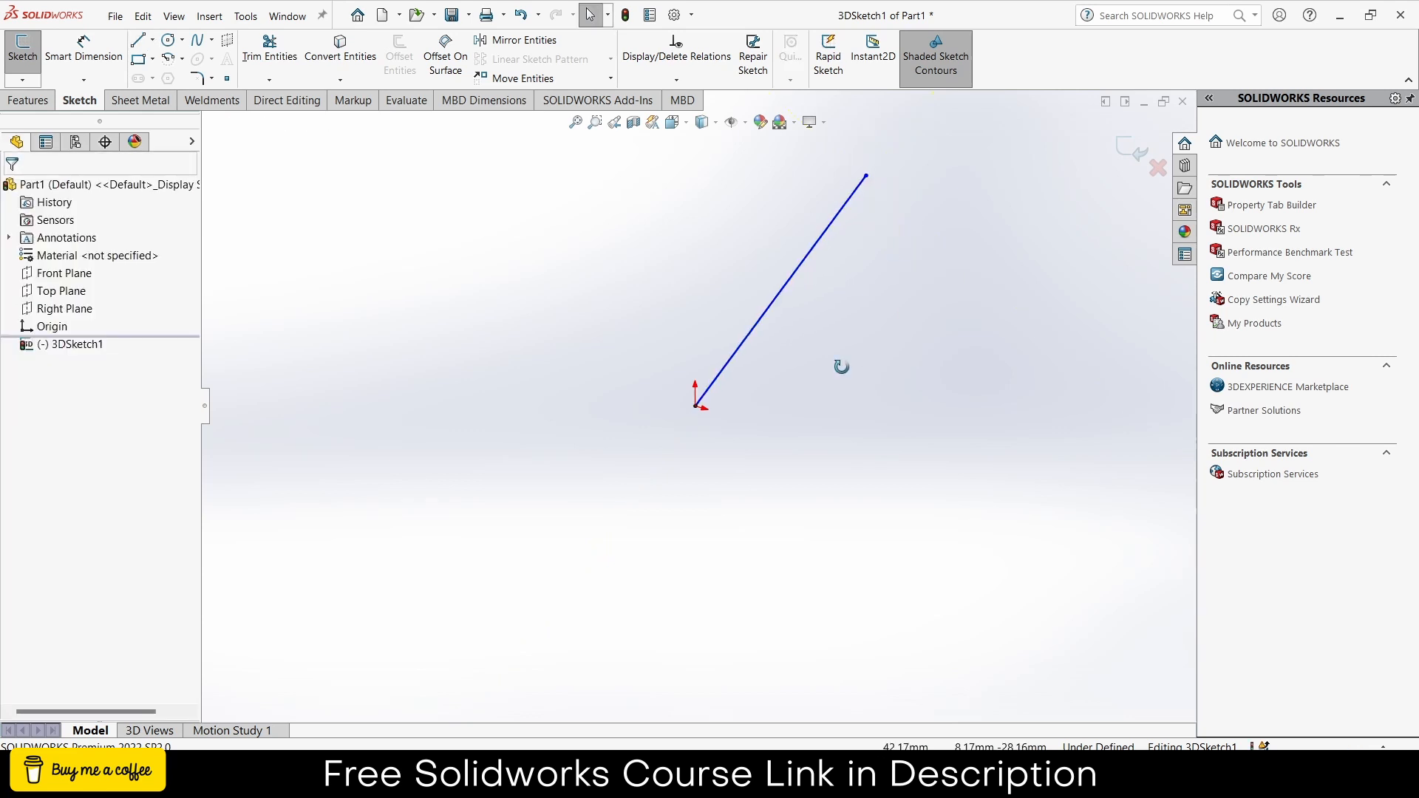
{"action": "mouse_move", "coordinate": [839, 365]}
{"action": "middle_mouse_down"}
{"action": "mouse_move", "coordinate": [915, 247]}
{"action": "mouse_move", "coordinate": [805, 468]}
{"action": "mouse_move", "coordinate": [802, 532]}
{"action": "mouse_move", "coordinate": [871, 525]}
{"action": "mouse_move", "coordinate": [1026, 342]}
{"action": "mouse_move", "coordinate": [846, 320]}
{"action": "mouse_move", "coordinate": [851, 284]}
{"action": "mouse_move", "coordinate": [979, 371]}
{"action": "mouse_move", "coordinate": [932, 466]}
{"action": "middle_mouse_up"}
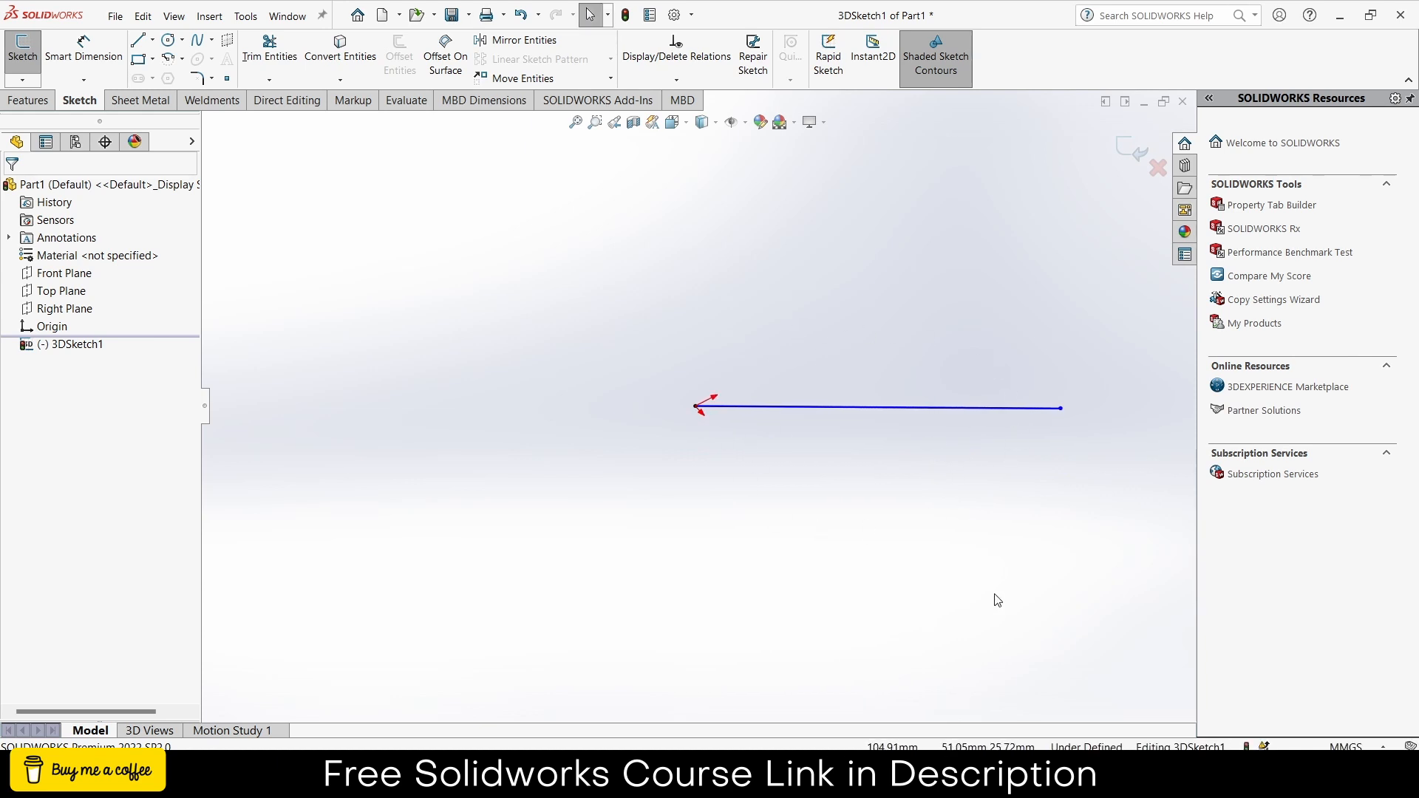
{"action": "left_click", "coordinate": [270, 48]}
{"action": "left_click", "coordinate": [851, 407]}
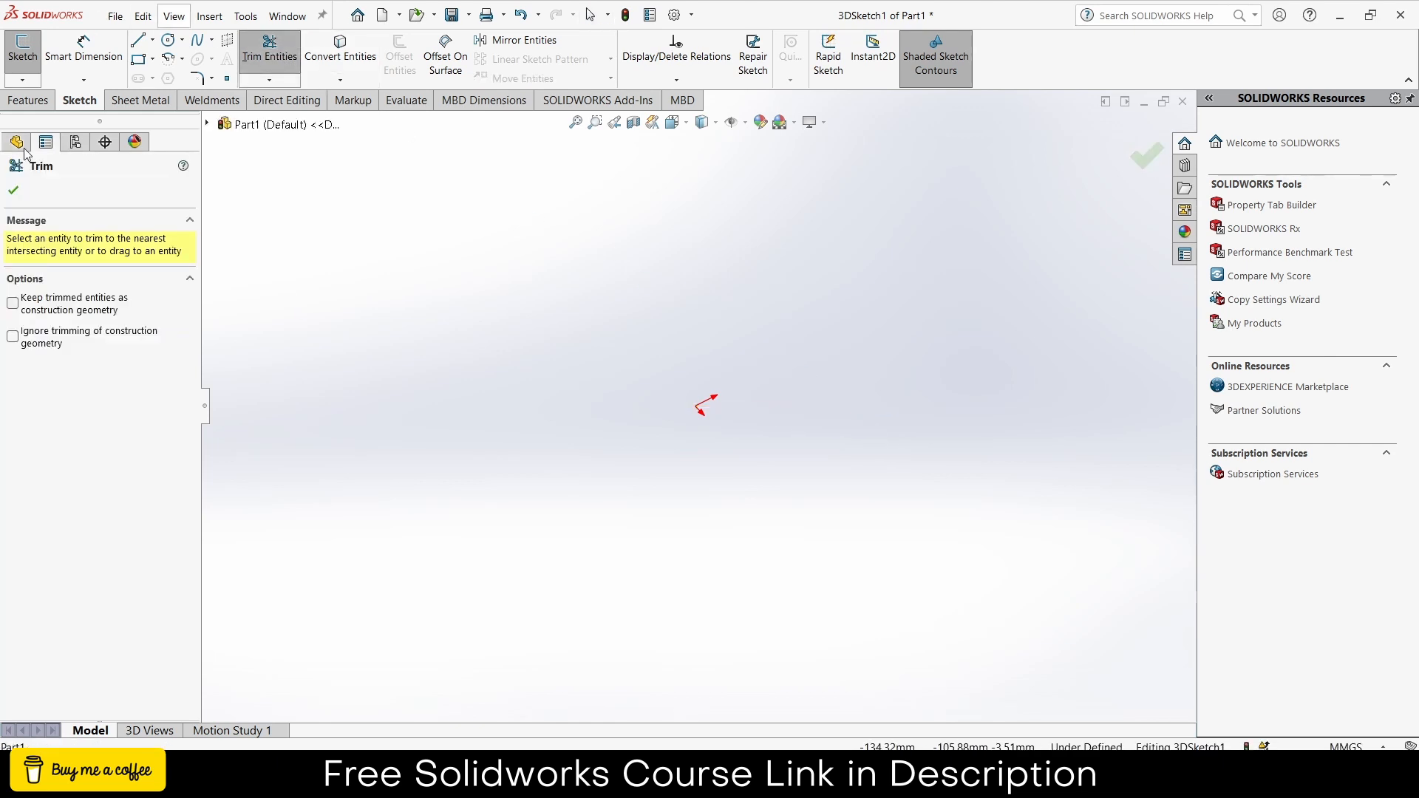
Step: Sketch a single line about 129 mm long starting at the origin in the XY plane of the 3D sketch
{"action": "middle_click_drag", "start_coordinate": [843, 392], "coordinate": [747, 298]}
{"action": "left_click", "coordinate": [138, 39]}
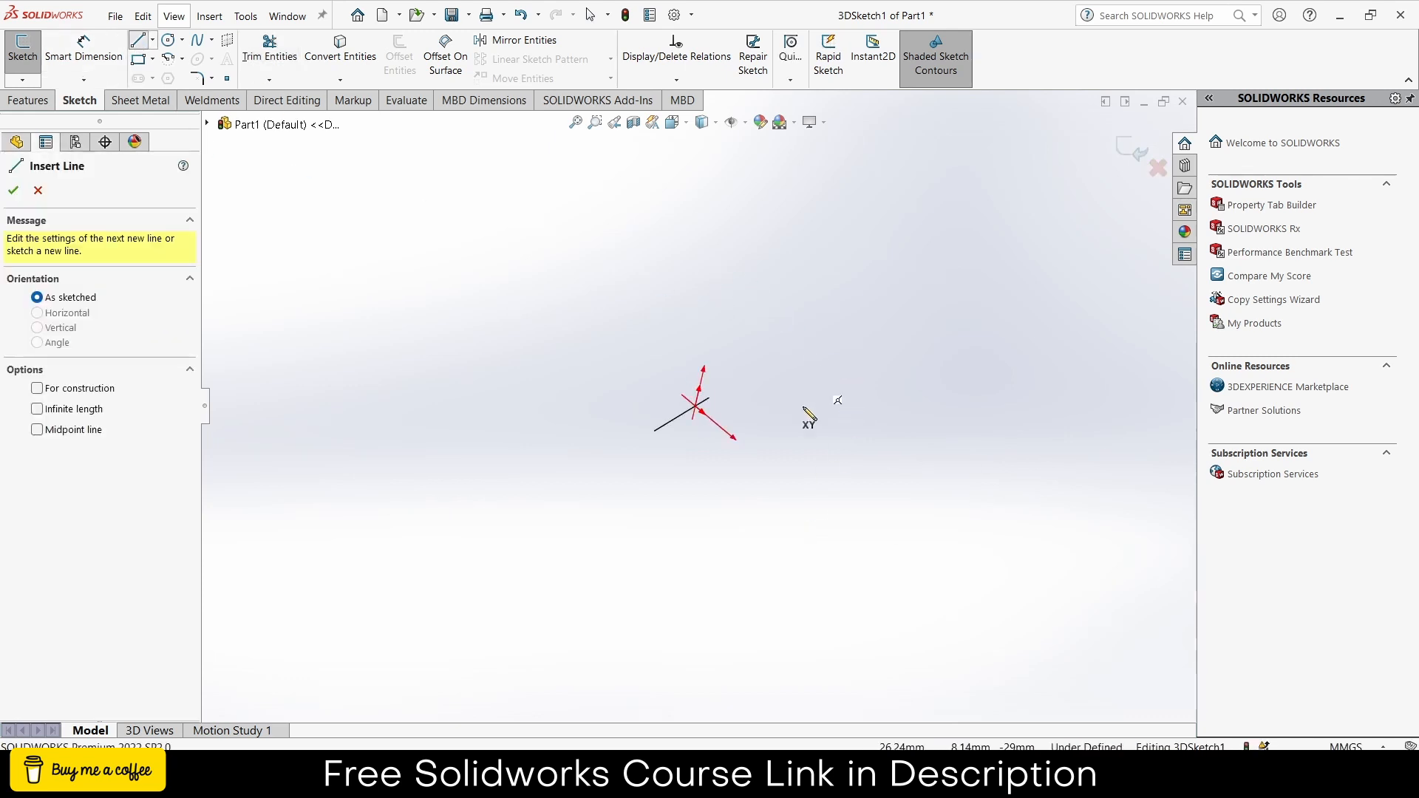
{"action": "left_click", "coordinate": [695, 406]}
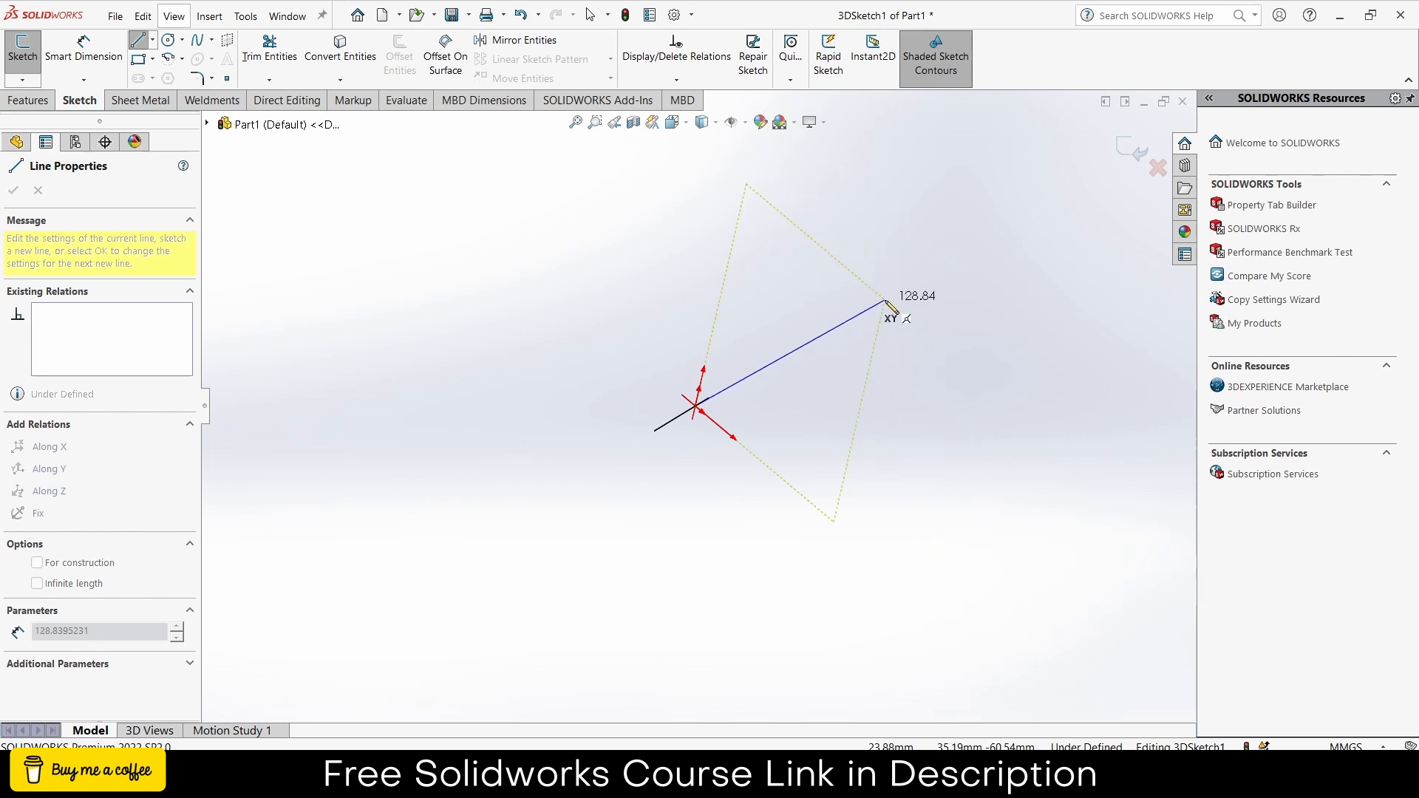
{"action": "double_click", "coordinate": [887, 301]}
{"action": "key", "text": "Escape"}
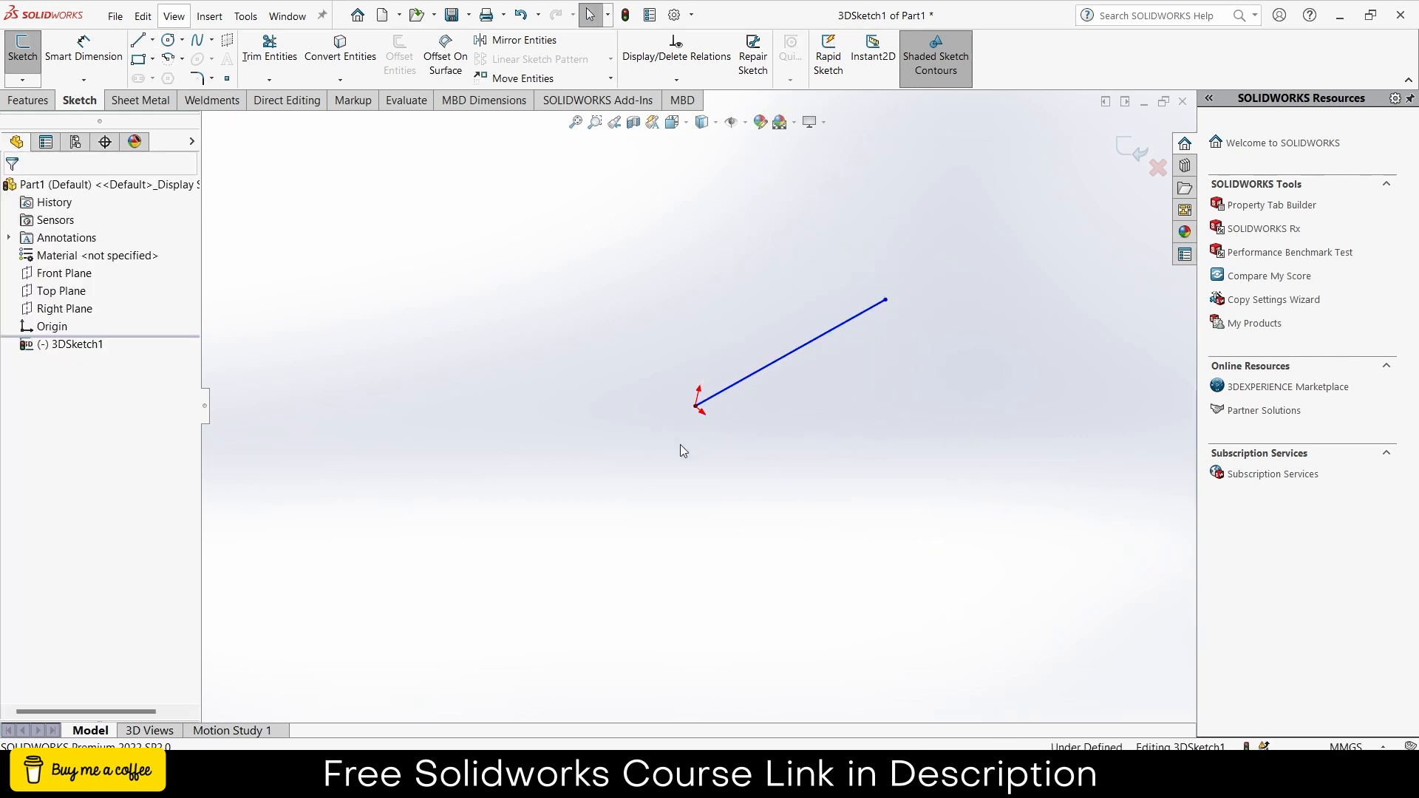
Step: Add an Along X relation to the line from the origin
{"action": "mouse_move", "coordinate": [826, 343]}
{"action": "middle_mouse_down"}
{"action": "mouse_move", "coordinate": [783, 307]}
{"action": "mouse_move", "coordinate": [783, 266]}
{"action": "mouse_move", "coordinate": [782, 348]}
{"action": "mouse_move", "coordinate": [785, 283]}
{"action": "mouse_move", "coordinate": [795, 295]}
{"action": "middle_mouse_up"}
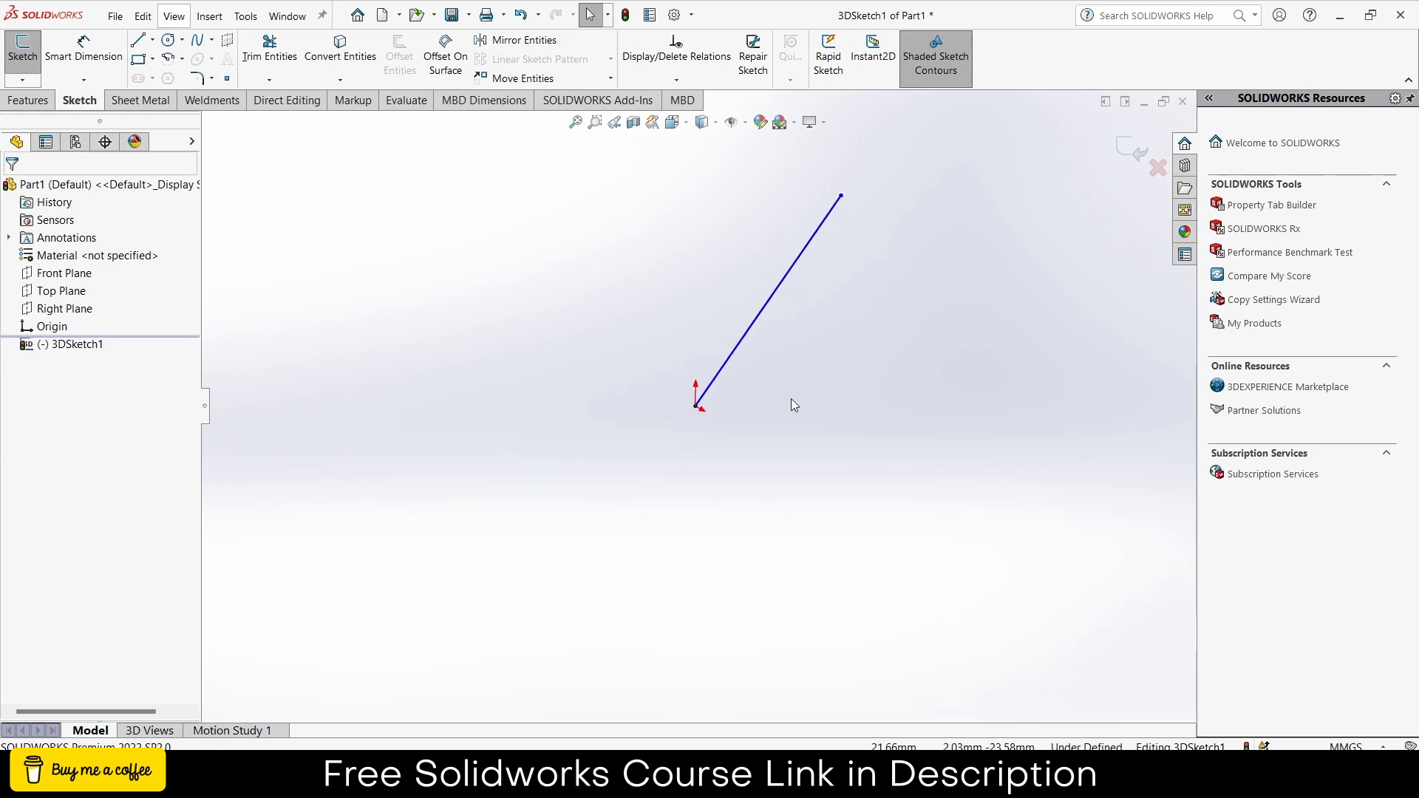
{"action": "left_click", "coordinate": [763, 315]}
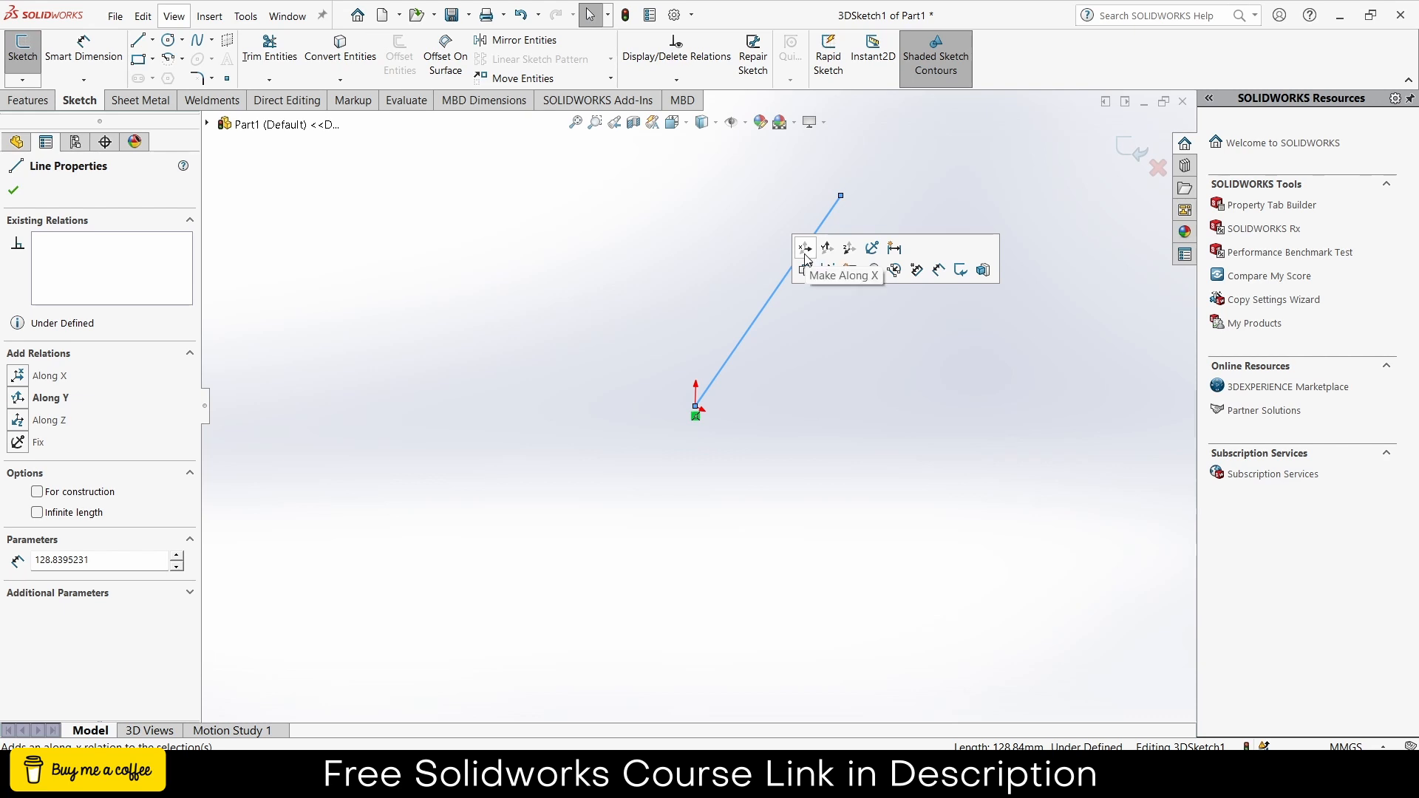
{"action": "left_click", "coordinate": [804, 250]}
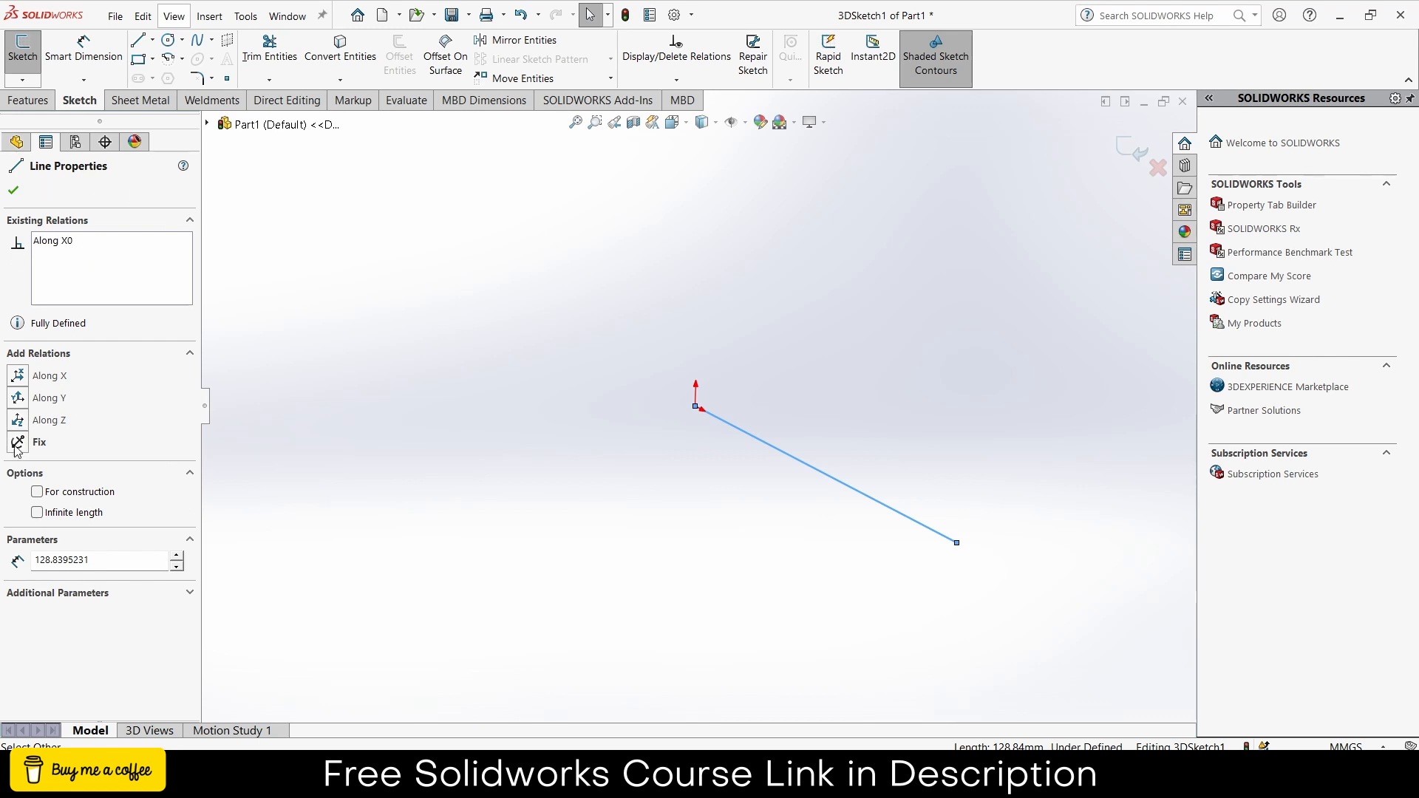
Step: Replace the line's Along X relation with an Along Y relation
{"action": "right_click", "coordinate": [58, 253]}
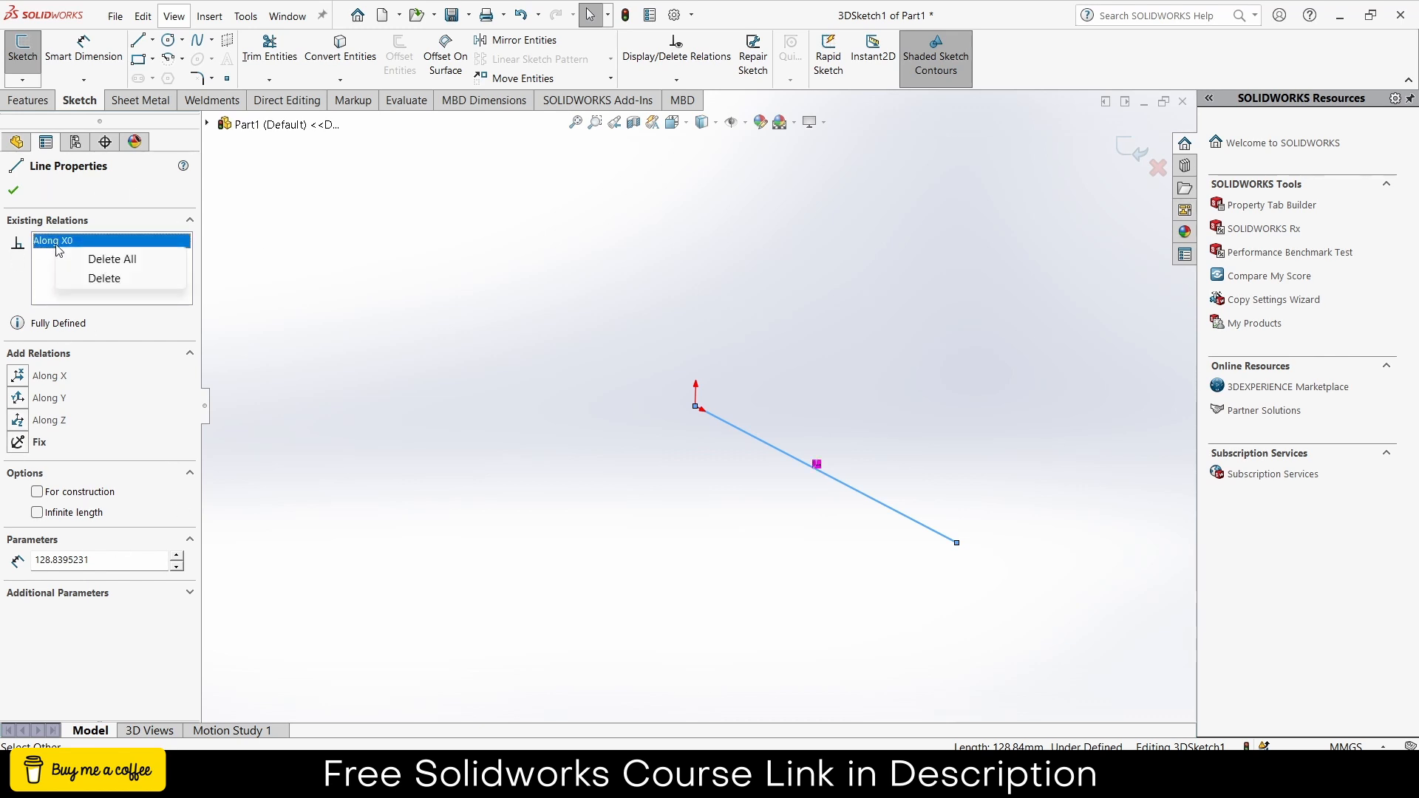
{"action": "left_click", "coordinate": [74, 259]}
{"action": "left_click", "coordinate": [19, 399]}
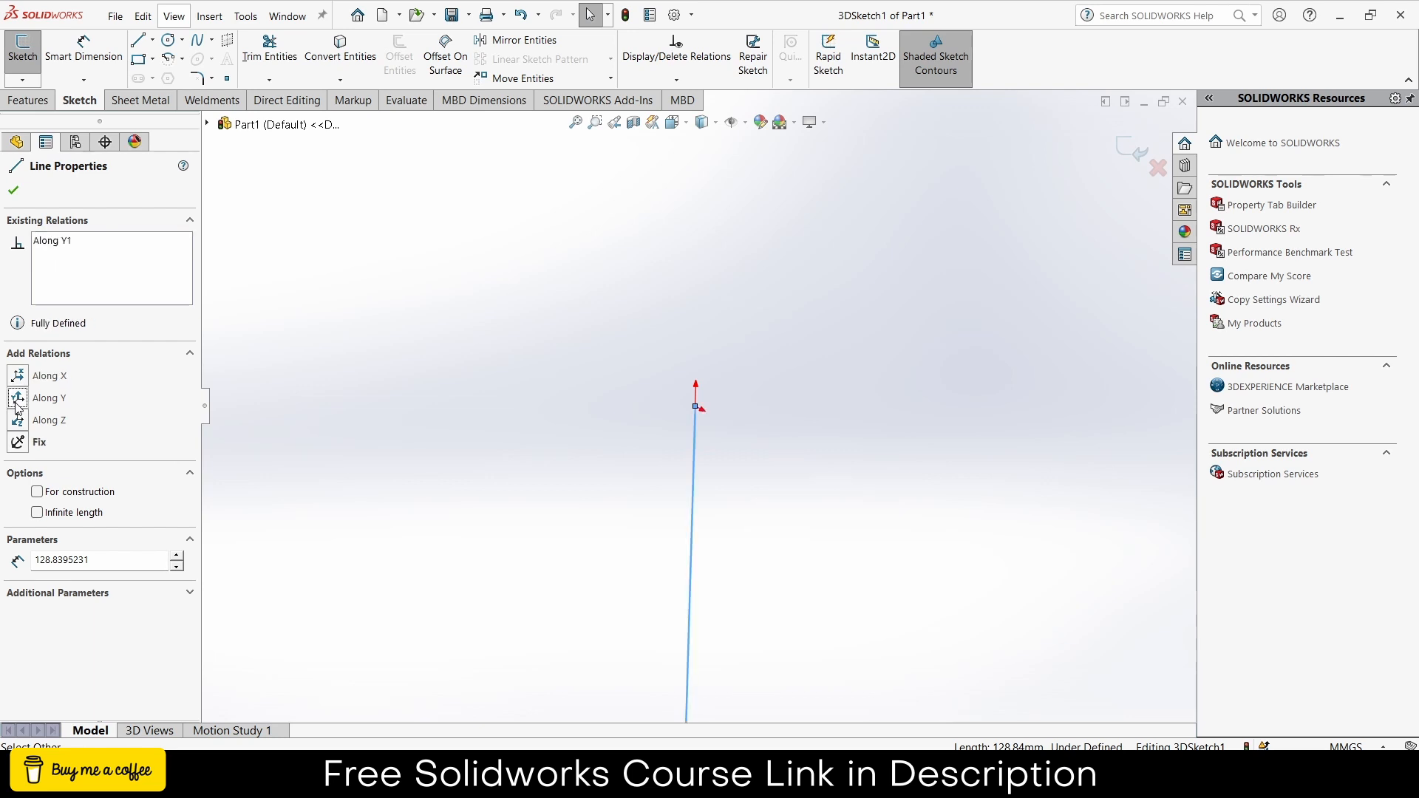
{"action": "scroll", "coordinate": [669, 488], "scroll_direction": "up", "scroll_amount": 3}
{"action": "scroll", "coordinate": [710, 628], "scroll_direction": "down", "scroll_amount": 1}
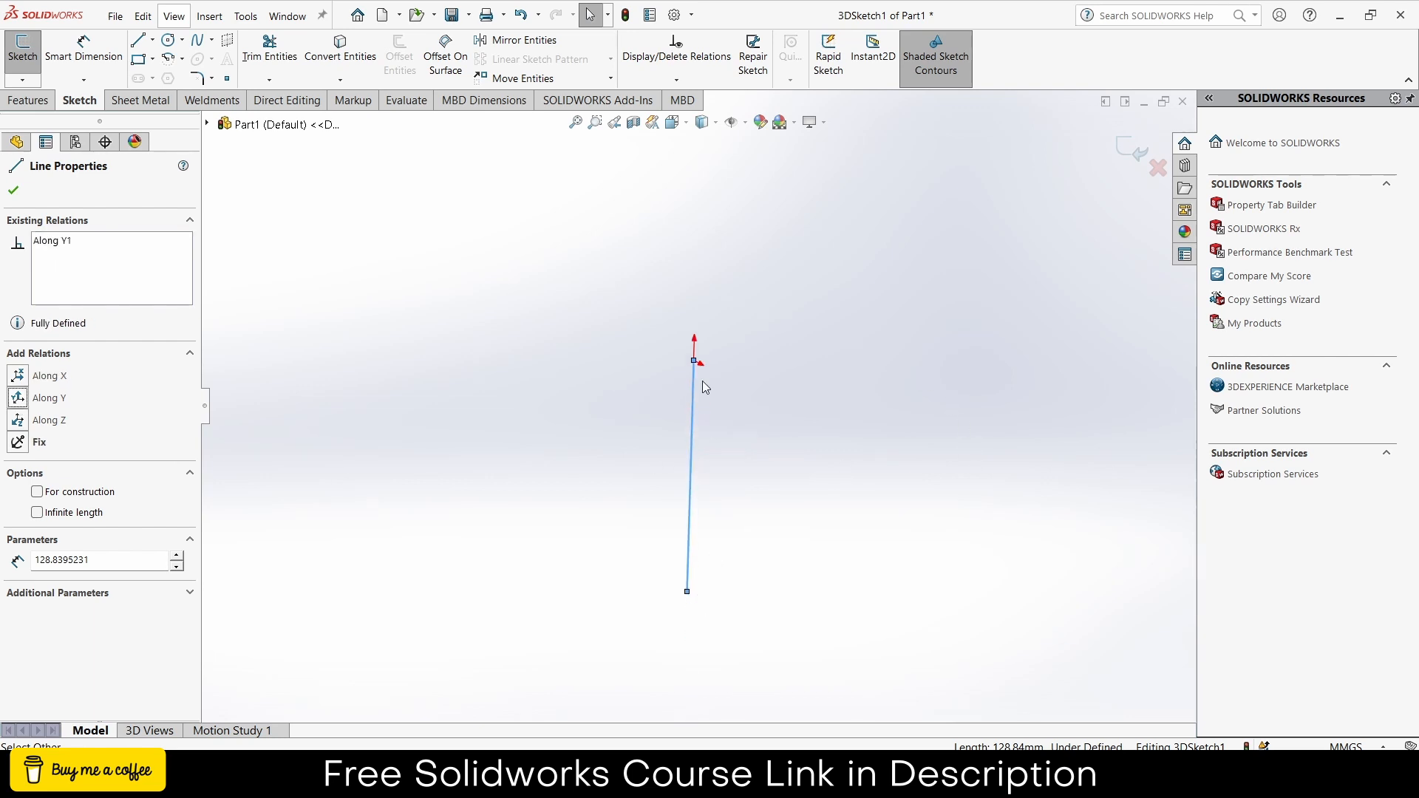
Step: Delete the line's Along Y relation and make the line run Along Z instead
{"action": "right_click", "coordinate": [72, 251]}
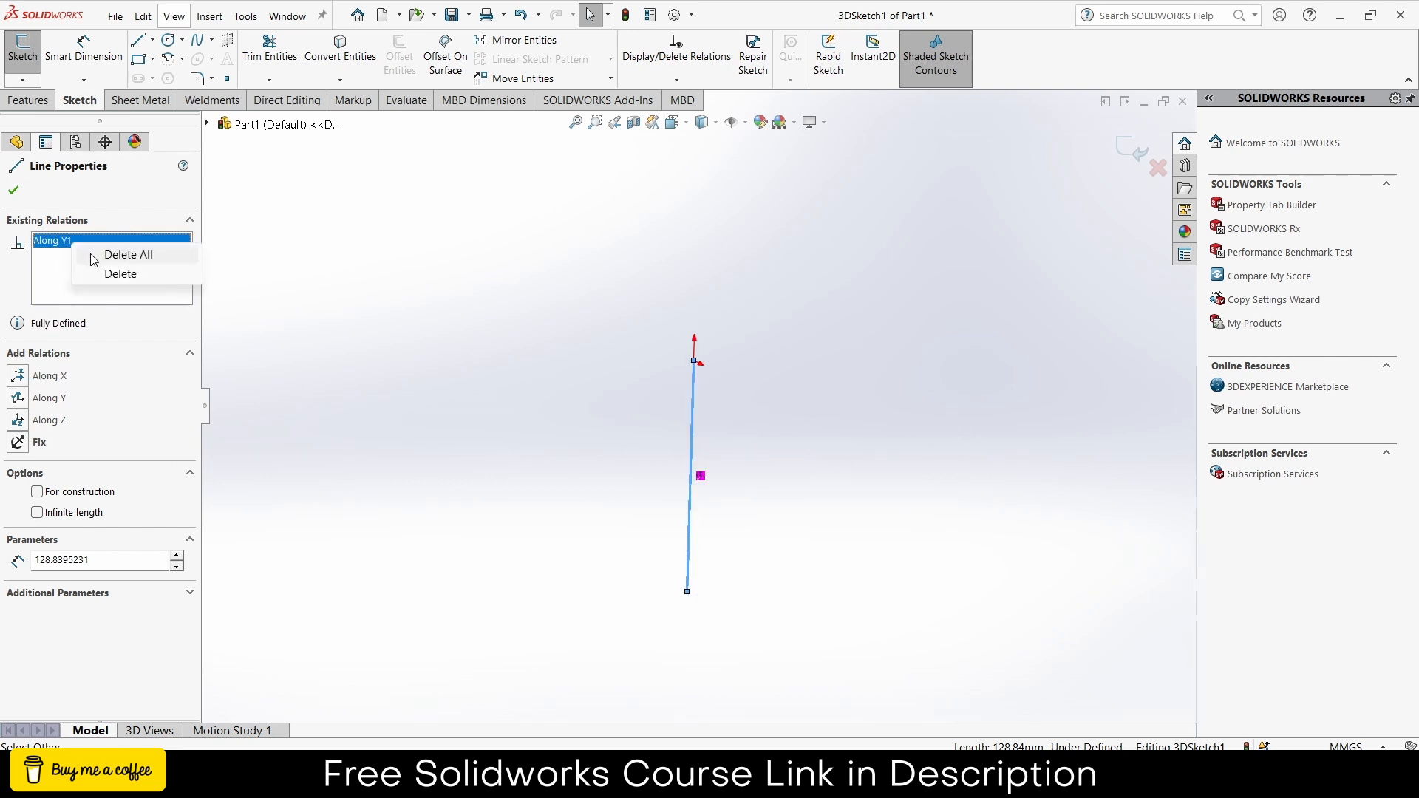
{"action": "left_click", "coordinate": [92, 258]}
{"action": "left_click", "coordinate": [18, 421]}
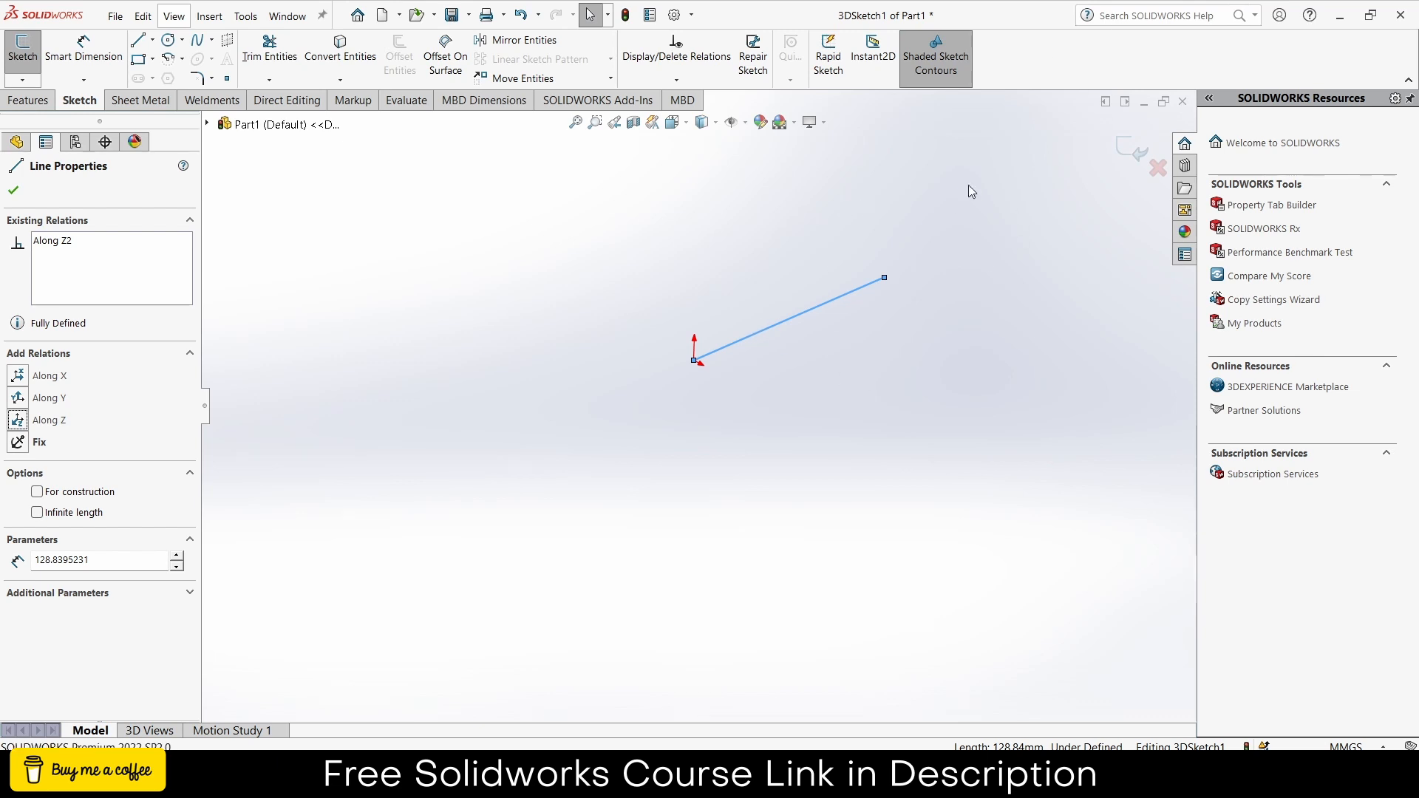
Step: Try an additional Along Y relation on the Along Z line, and delete that added relation
{"action": "left_click", "coordinate": [17, 399]}
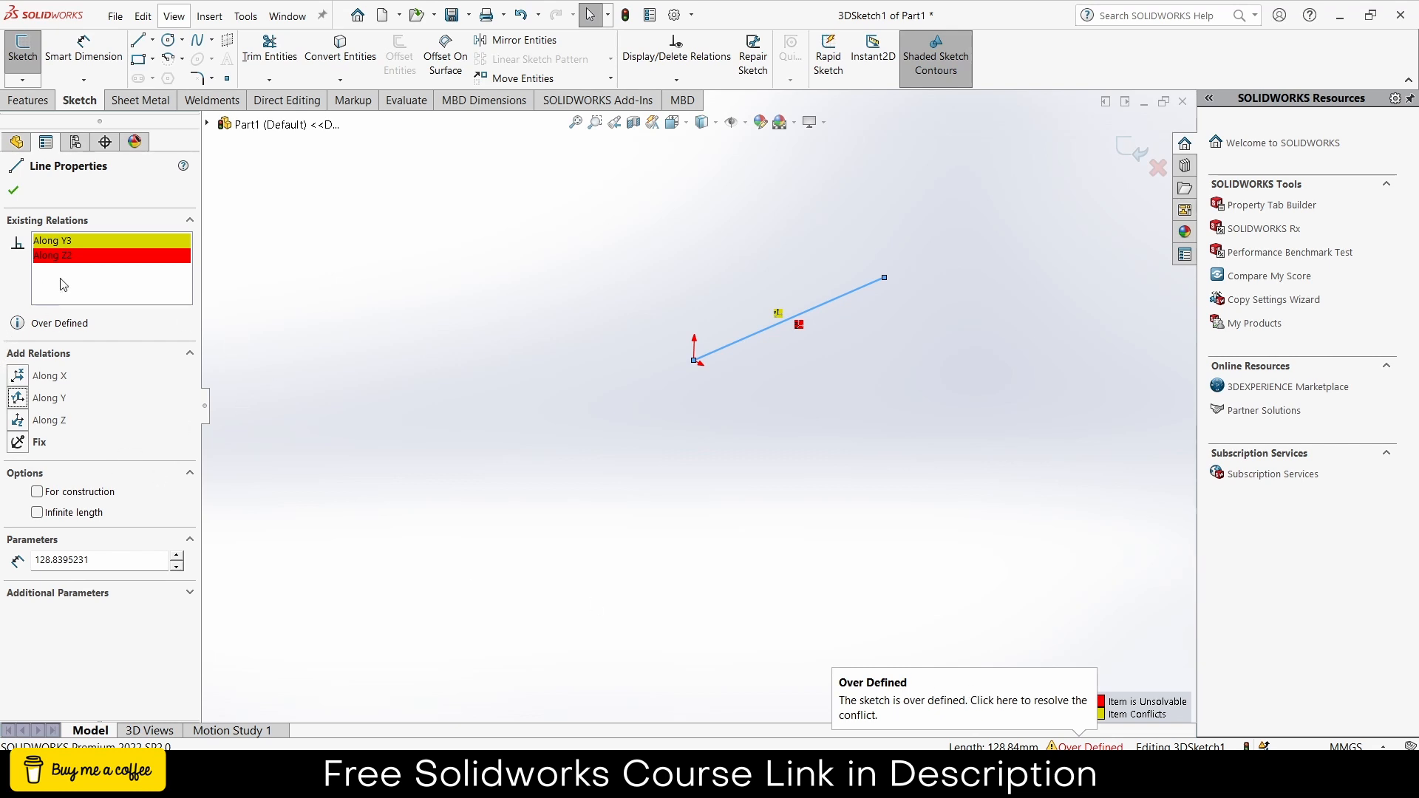
{"action": "left_click", "coordinate": [66, 244]}
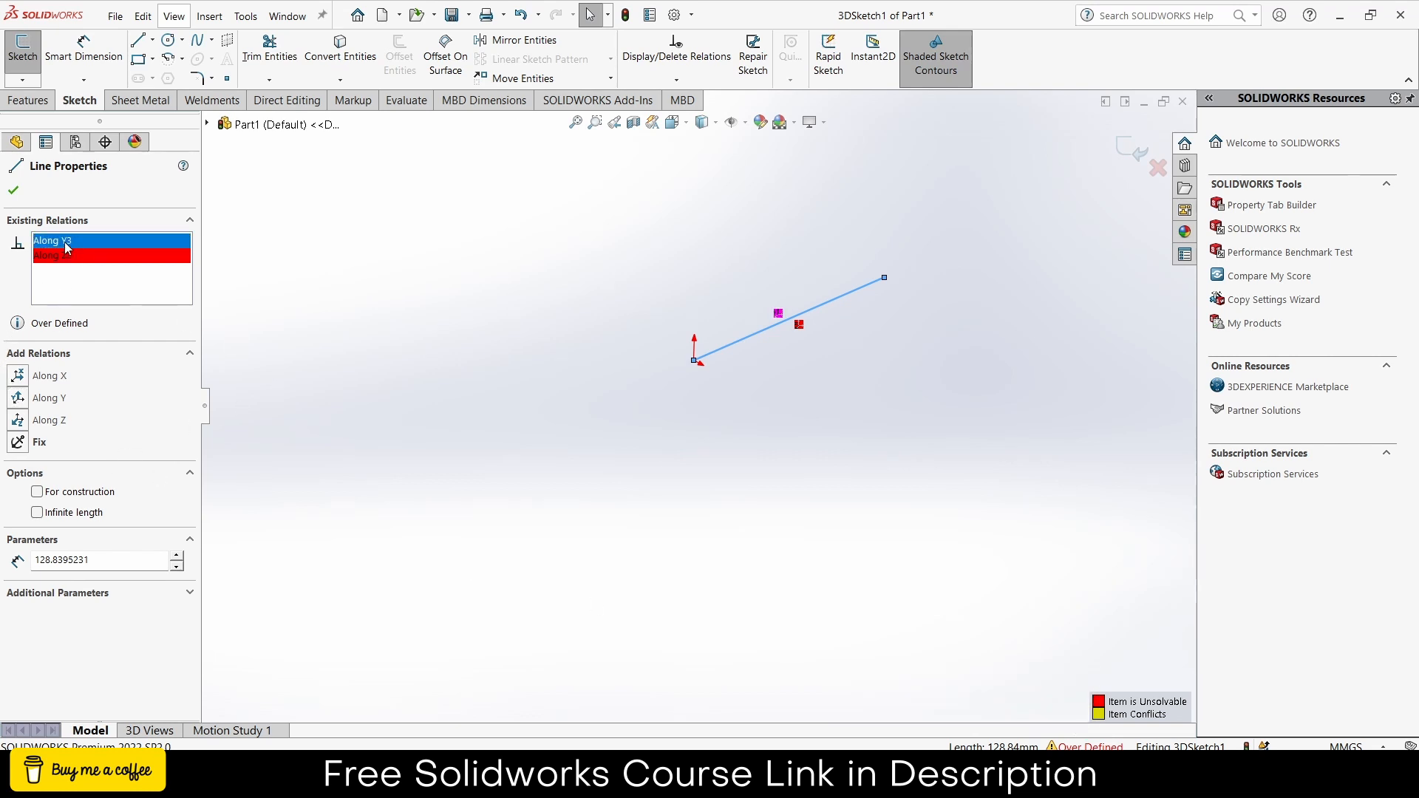
{"action": "right_click", "coordinate": [65, 247]}
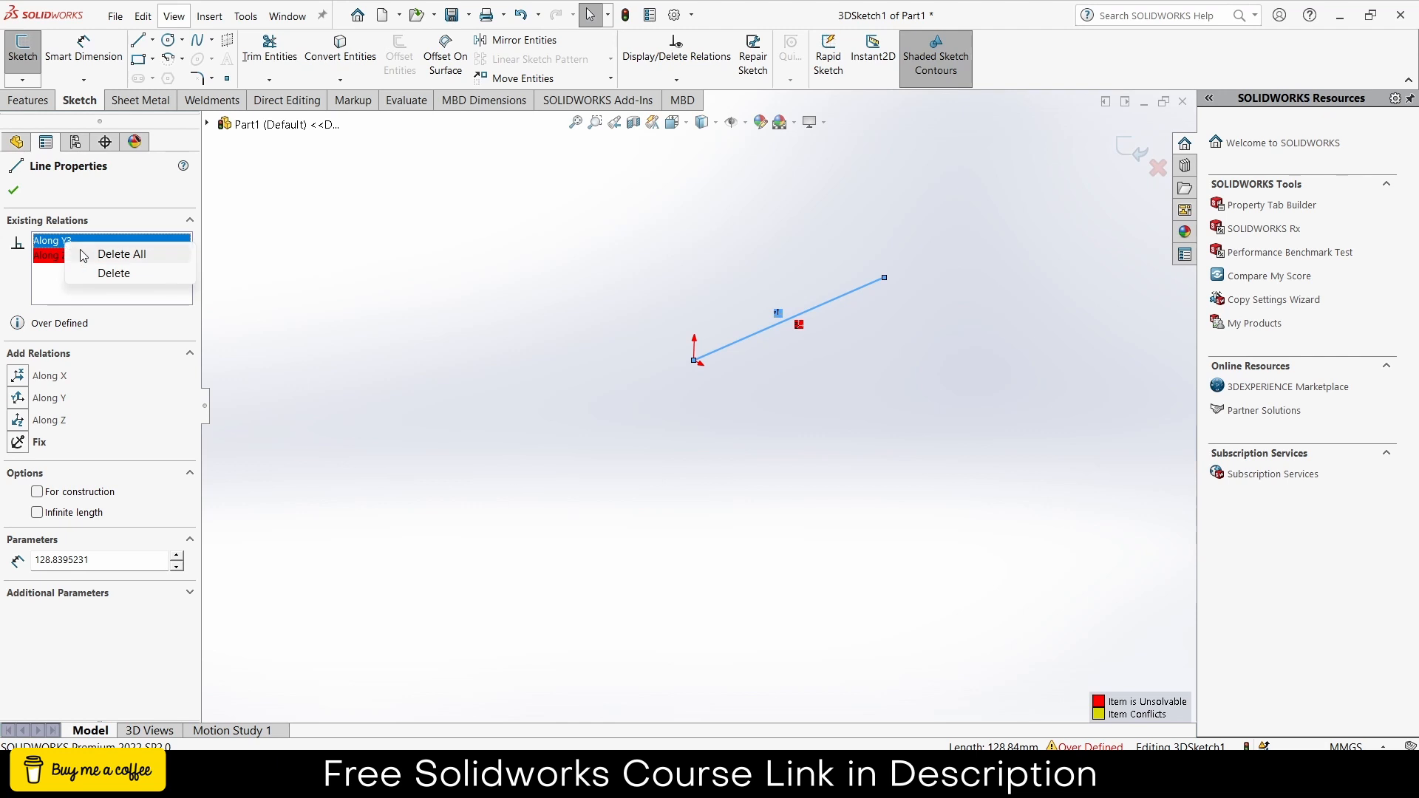
{"action": "left_click", "coordinate": [114, 272]}
{"action": "left_click", "coordinate": [695, 411]}
Step: Dimension the length of the Along Z line with Smart Dimension and set it to 300 mm
{"action": "scroll", "coordinate": [797, 336], "scroll_direction": "up", "scroll_amount": 2}
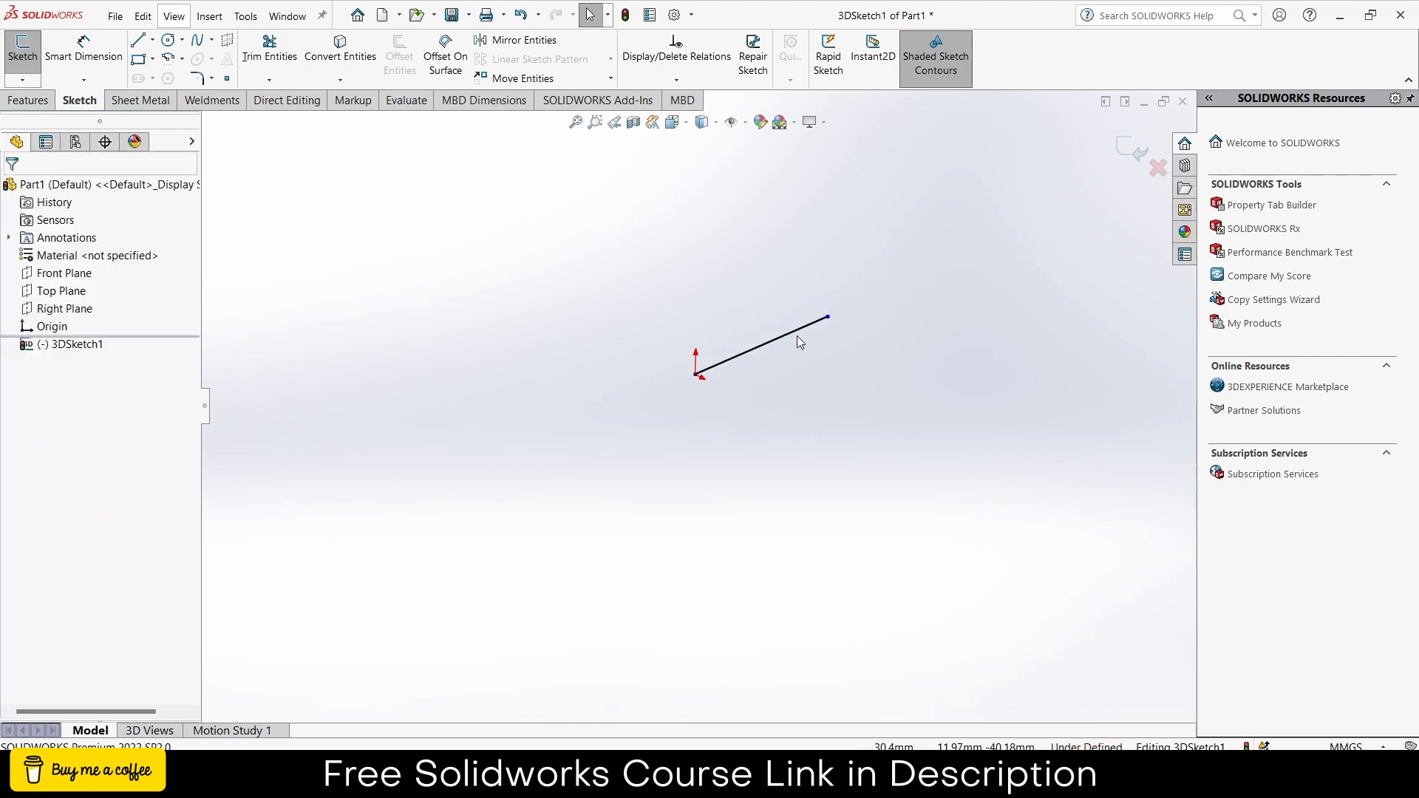
{"action": "scroll", "coordinate": [796, 335], "scroll_direction": "down", "scroll_amount": 2}
{"action": "left_click", "coordinate": [93, 66]}
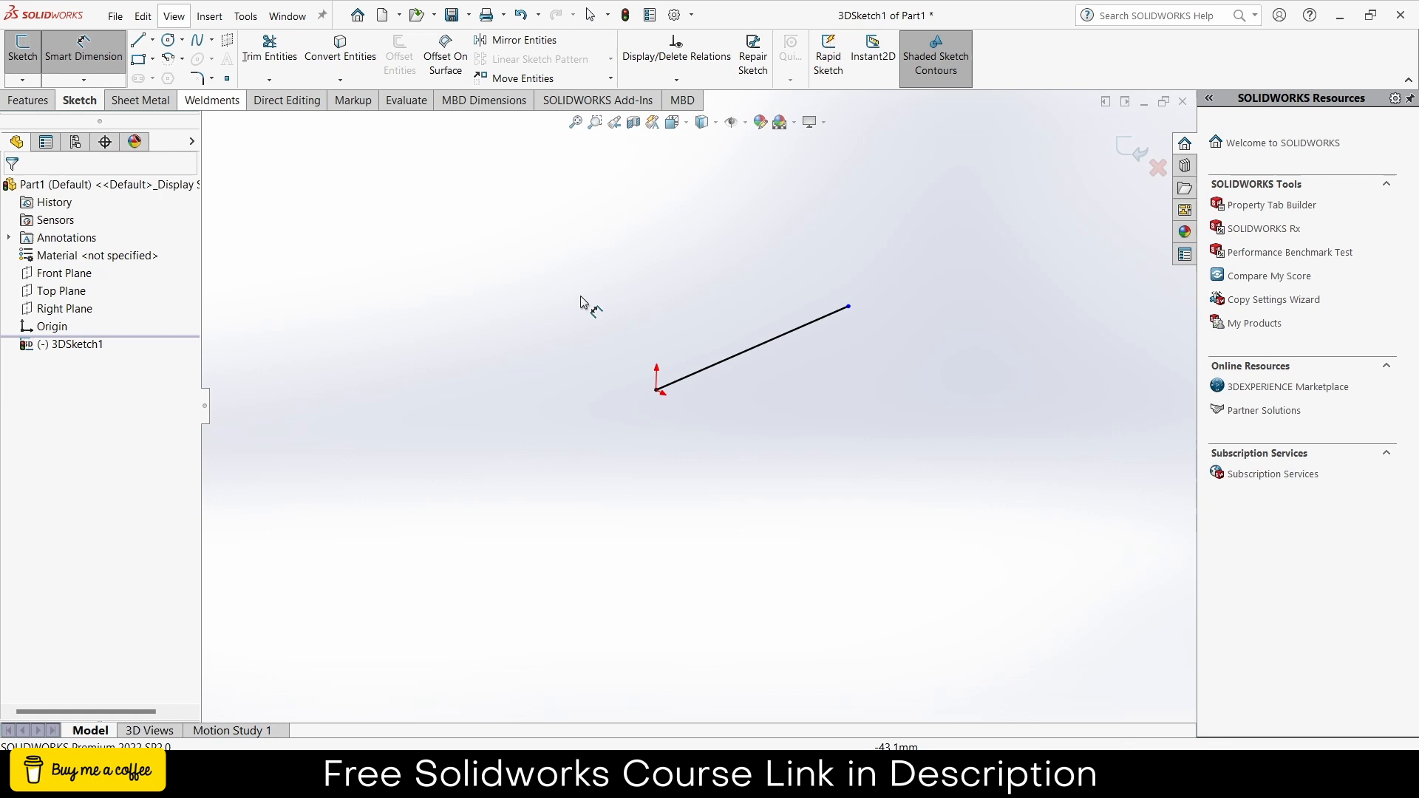
{"action": "left_click", "coordinate": [739, 355]}
{"action": "left_click", "coordinate": [671, 306]}
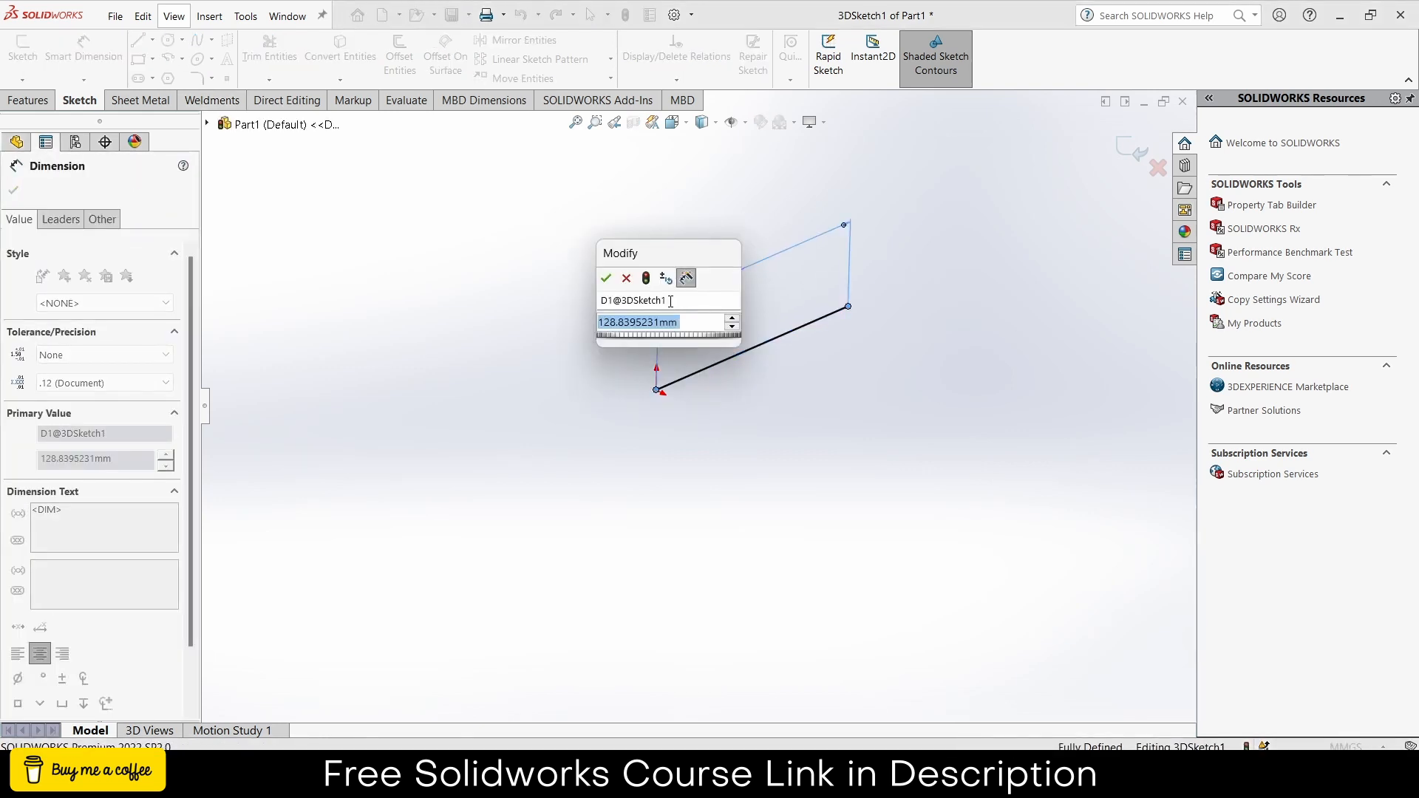
{"action": "type", "text": "300"}
{"action": "key", "text": "Return"}
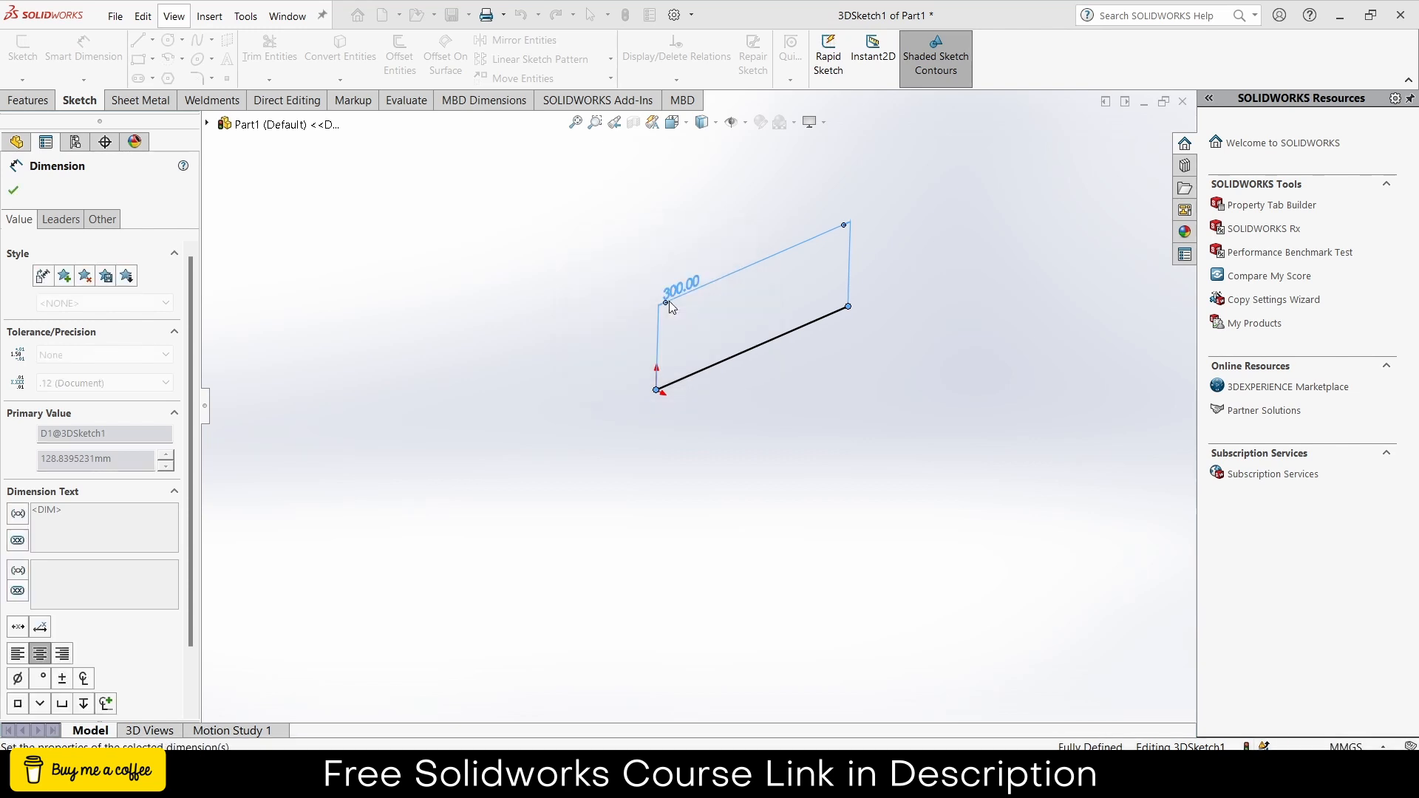
{"action": "left_click", "coordinate": [13, 189]}
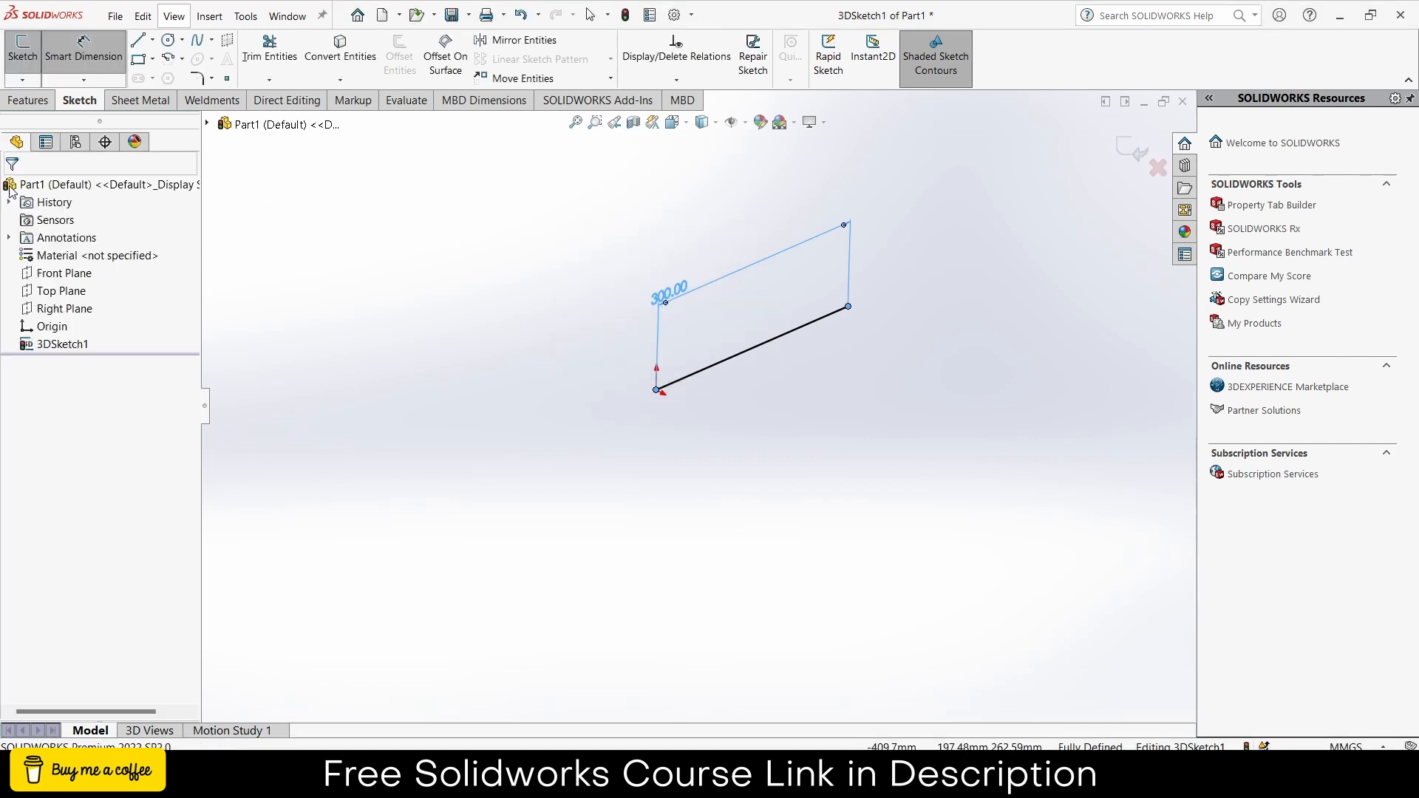
Step: Sketch four connected lines from the free end of the 300 mm line: about 332 mm along X, one slanting back, one upward along Y, and one rearward
{"action": "left_click", "coordinate": [137, 40]}
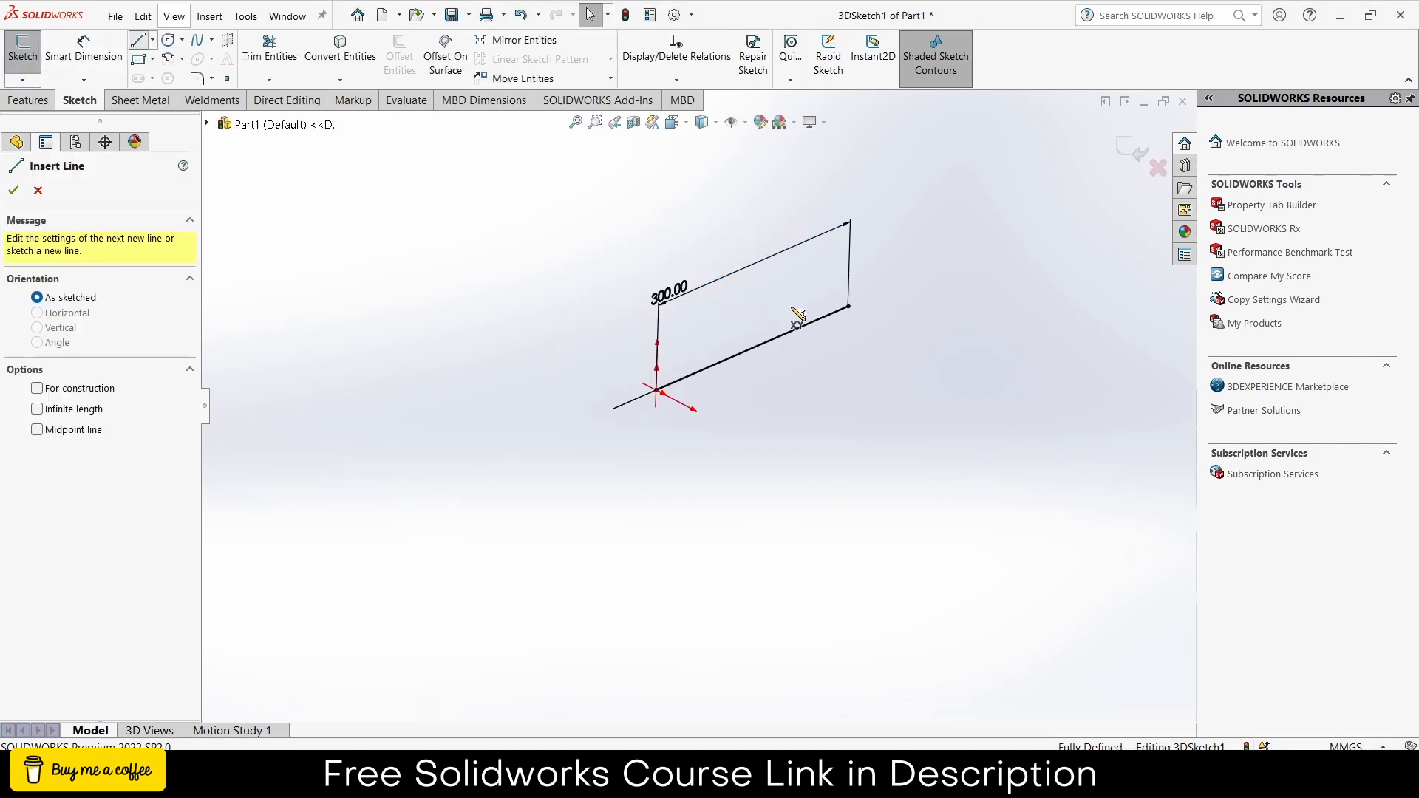
{"action": "left_click", "coordinate": [848, 306]}
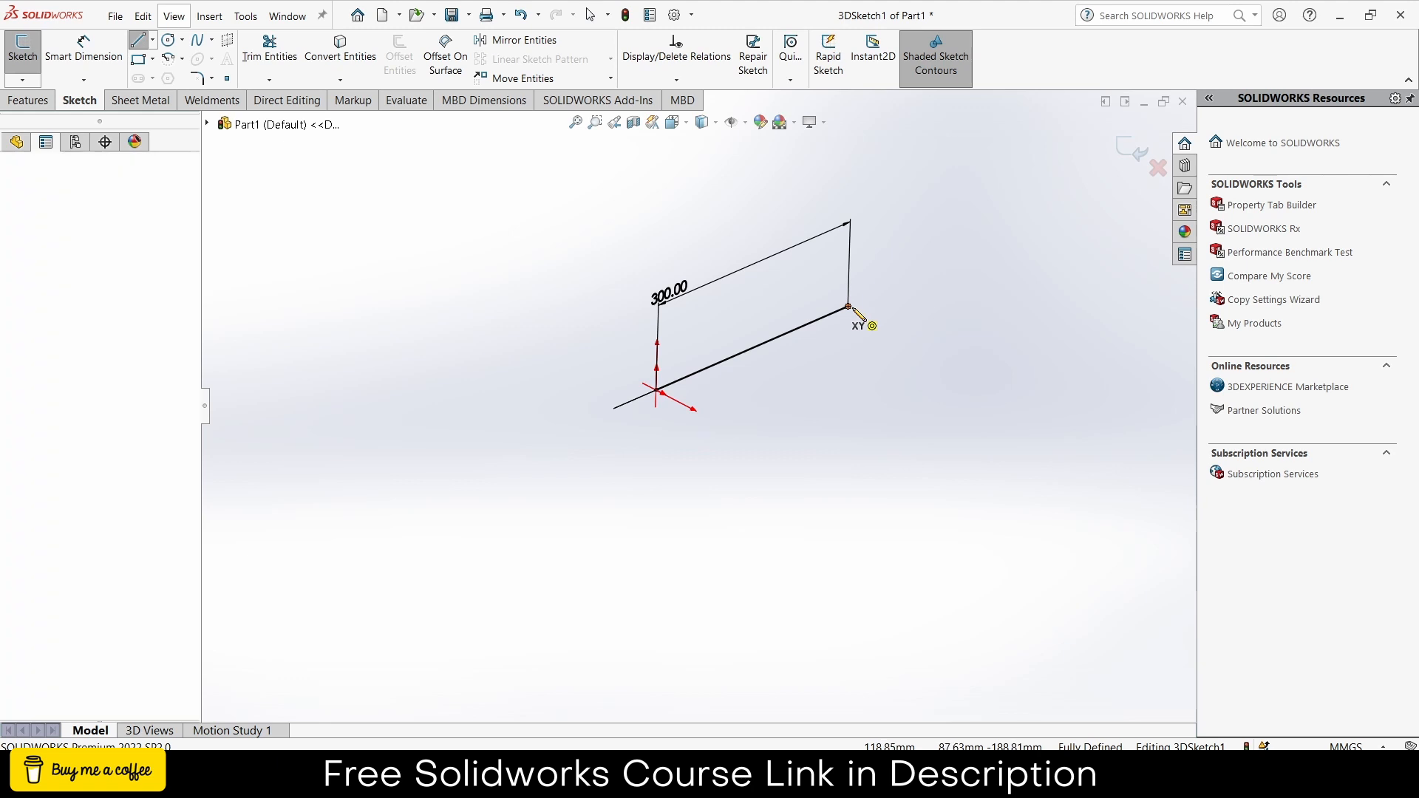
{"action": "left_click", "coordinate": [1050, 412]}
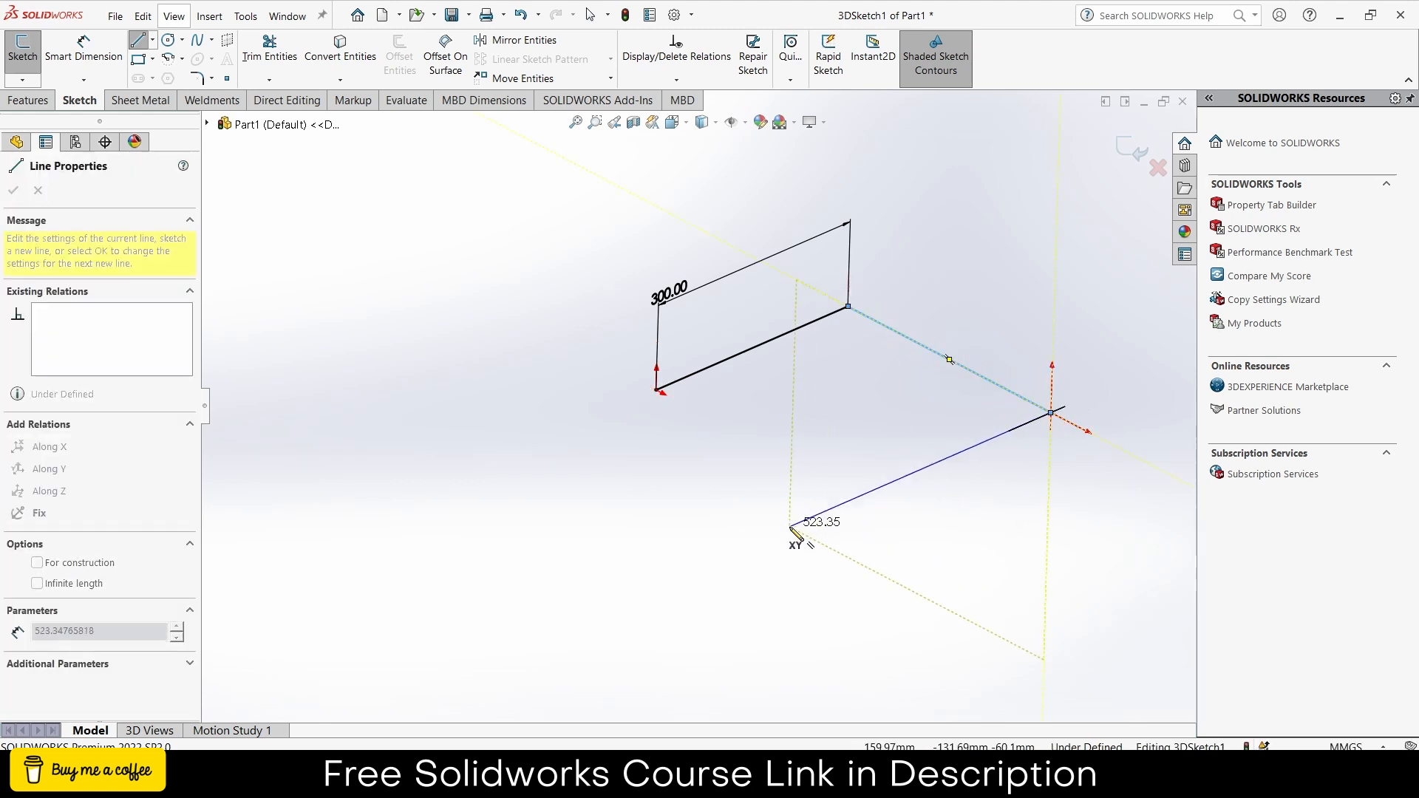
{"action": "left_click", "coordinate": [780, 559]}
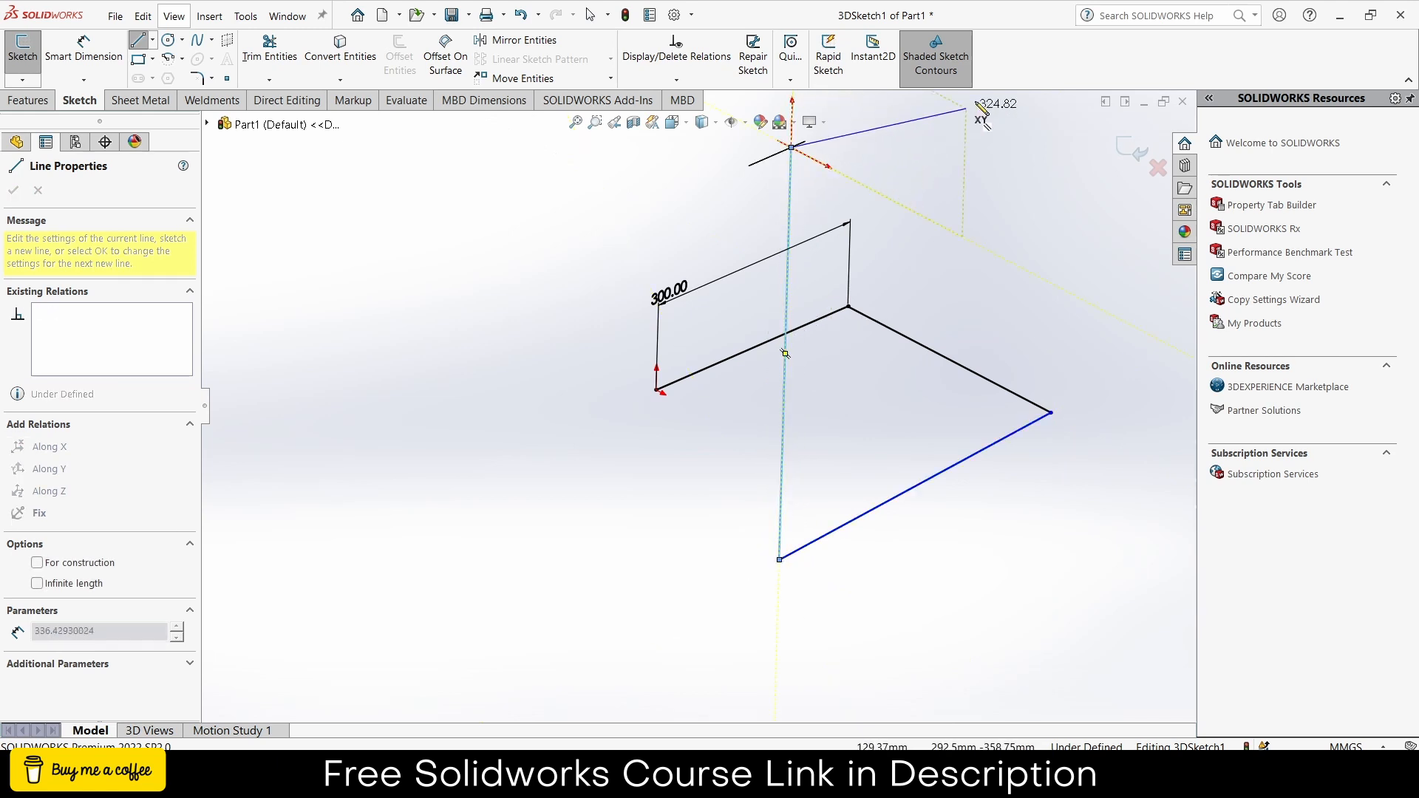
{"action": "scroll", "coordinate": [982, 122], "scroll_direction": "up", "scroll_amount": 4}
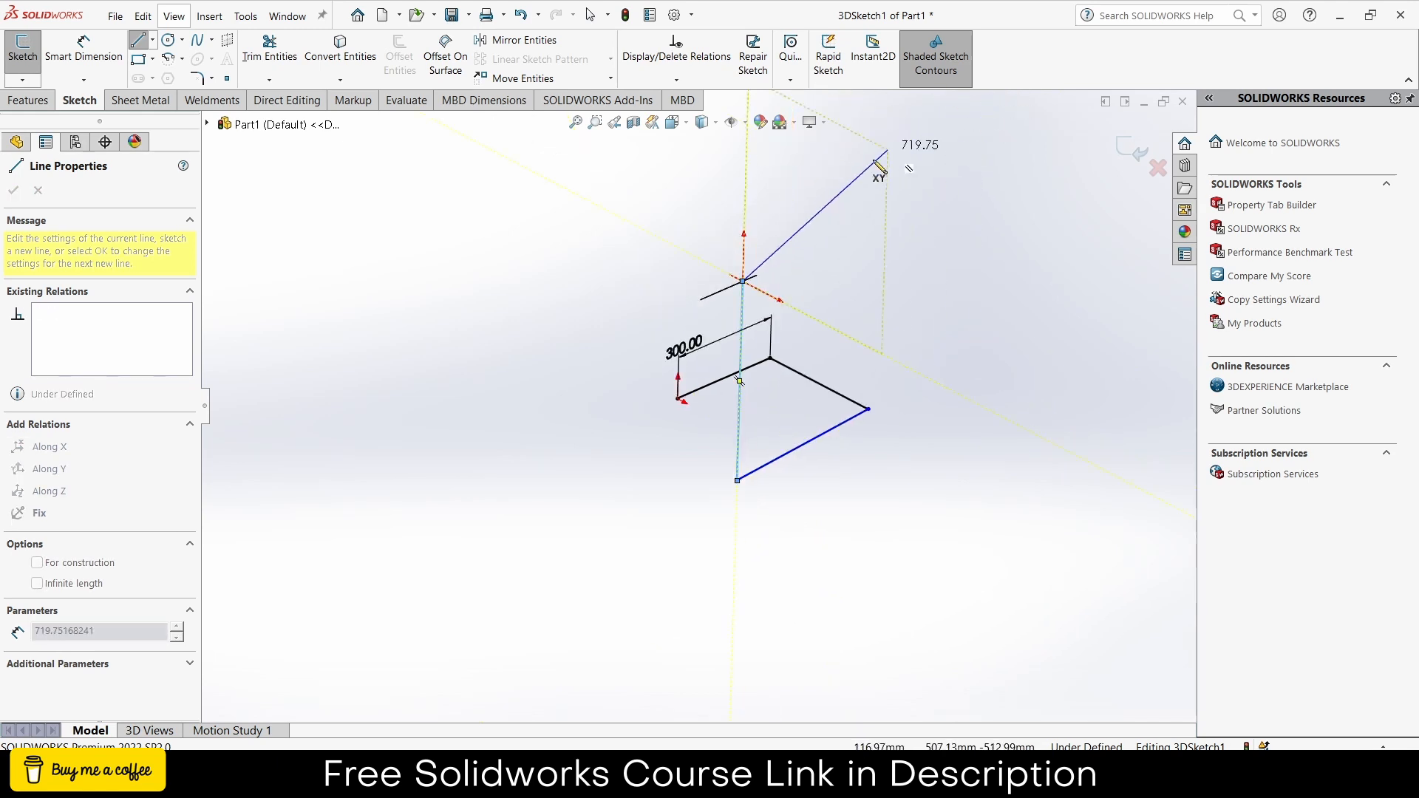
{"action": "left_click", "coordinate": [885, 219]}
{"action": "key", "text": "Escape"}
Step: Add an Along Z relation to the slanting line at the far end of the Along X line
{"action": "mouse_move", "coordinate": [842, 322]}
{"action": "middle_mouse_down"}
{"action": "mouse_move", "coordinate": [902, 336]}
{"action": "mouse_move", "coordinate": [855, 399]}
{"action": "mouse_move", "coordinate": [817, 317]}
{"action": "mouse_move", "coordinate": [690, 278]}
{"action": "mouse_move", "coordinate": [850, 311]}
{"action": "mouse_move", "coordinate": [907, 235]}
{"action": "mouse_move", "coordinate": [797, 480]}
{"action": "mouse_move", "coordinate": [766, 313]}
{"action": "mouse_move", "coordinate": [533, 254]}
{"action": "mouse_move", "coordinate": [540, 441]}
{"action": "mouse_move", "coordinate": [890, 415]}
{"action": "mouse_move", "coordinate": [849, 583]}
{"action": "mouse_move", "coordinate": [922, 643]}
{"action": "mouse_move", "coordinate": [890, 636]}
{"action": "mouse_move", "coordinate": [734, 405]}
{"action": "mouse_move", "coordinate": [740, 428]}
{"action": "mouse_move", "coordinate": [826, 389]}
{"action": "mouse_move", "coordinate": [800, 422]}
{"action": "middle_mouse_up"}
{"action": "scroll", "coordinate": [788, 404], "scroll_direction": "down", "scroll_amount": 5}
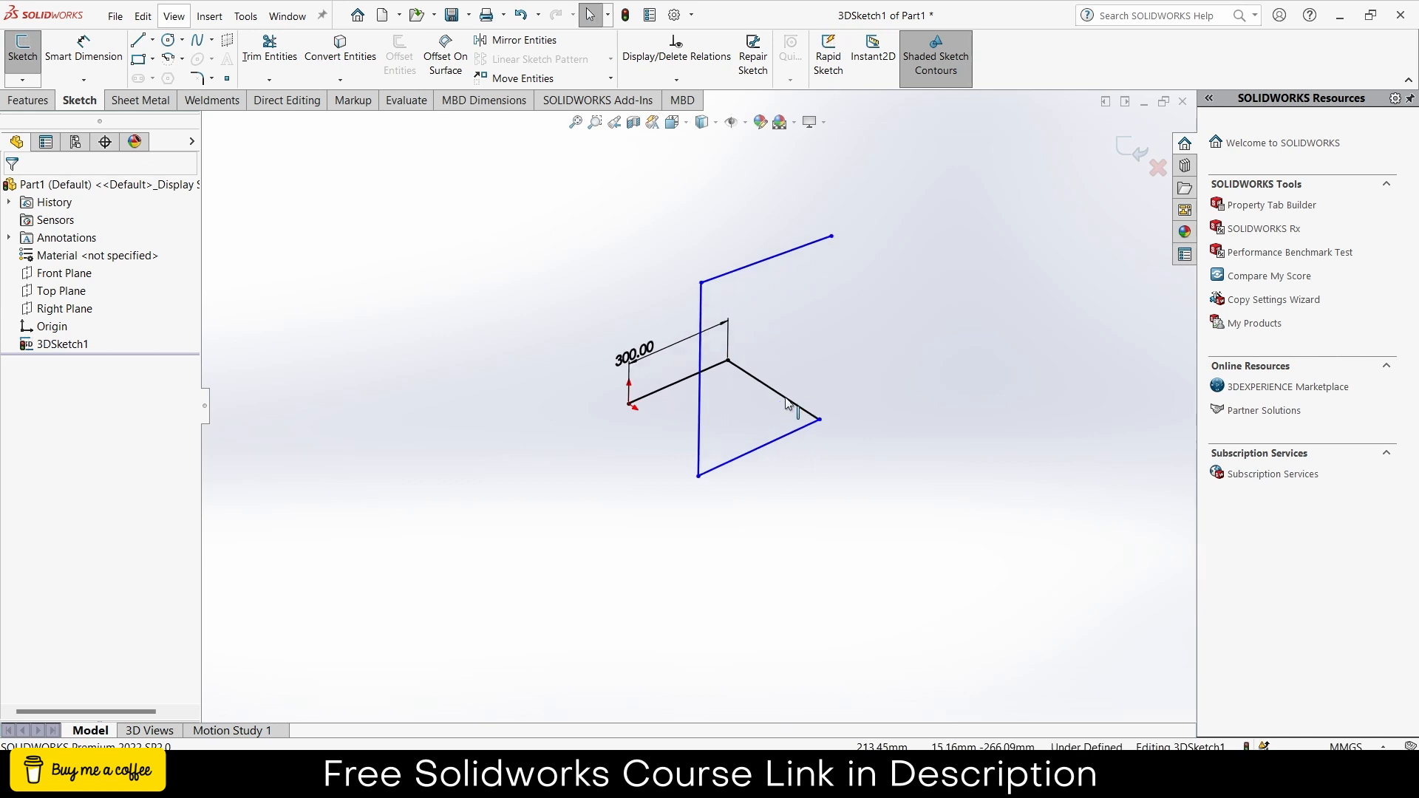
{"action": "left_click", "coordinate": [761, 393]}
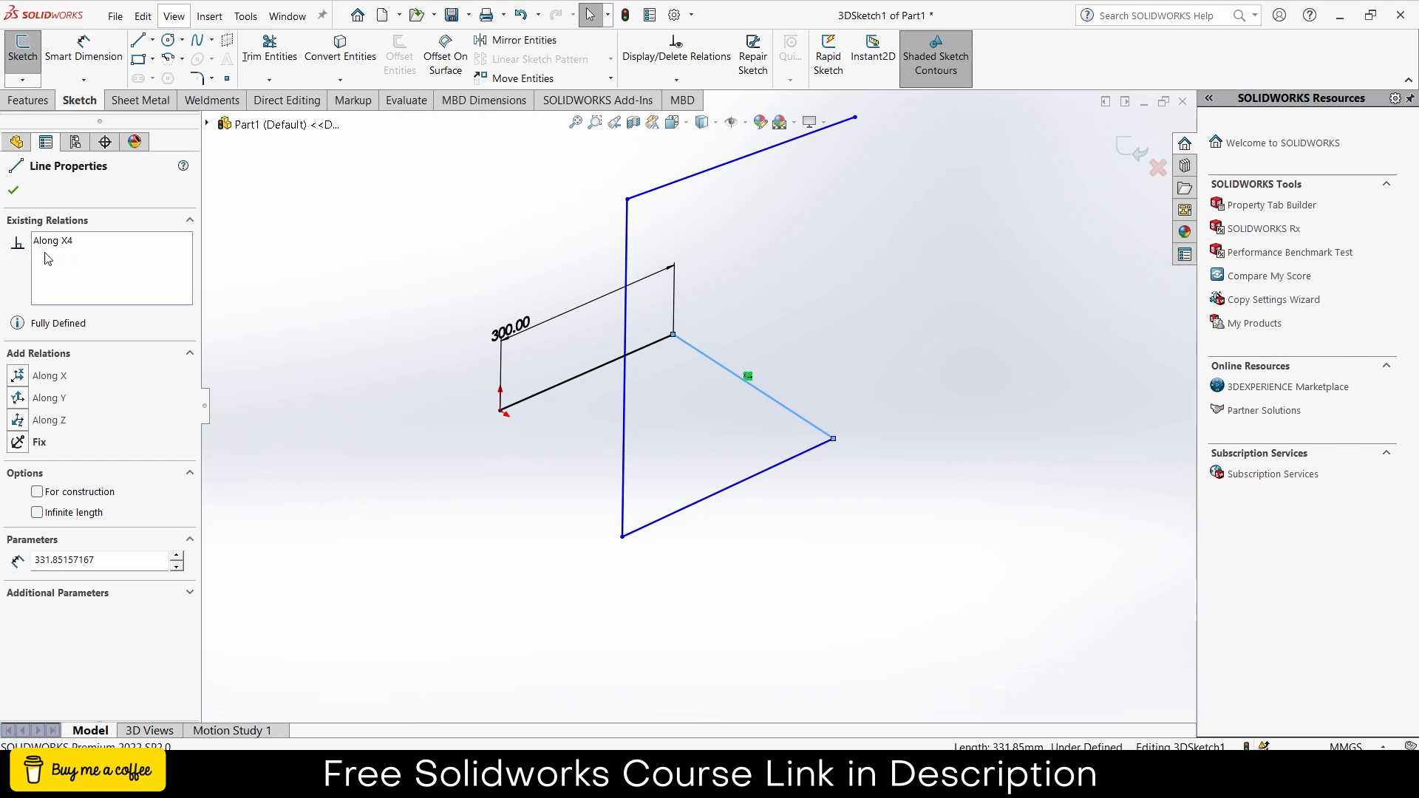
{"action": "left_click", "coordinate": [744, 482]}
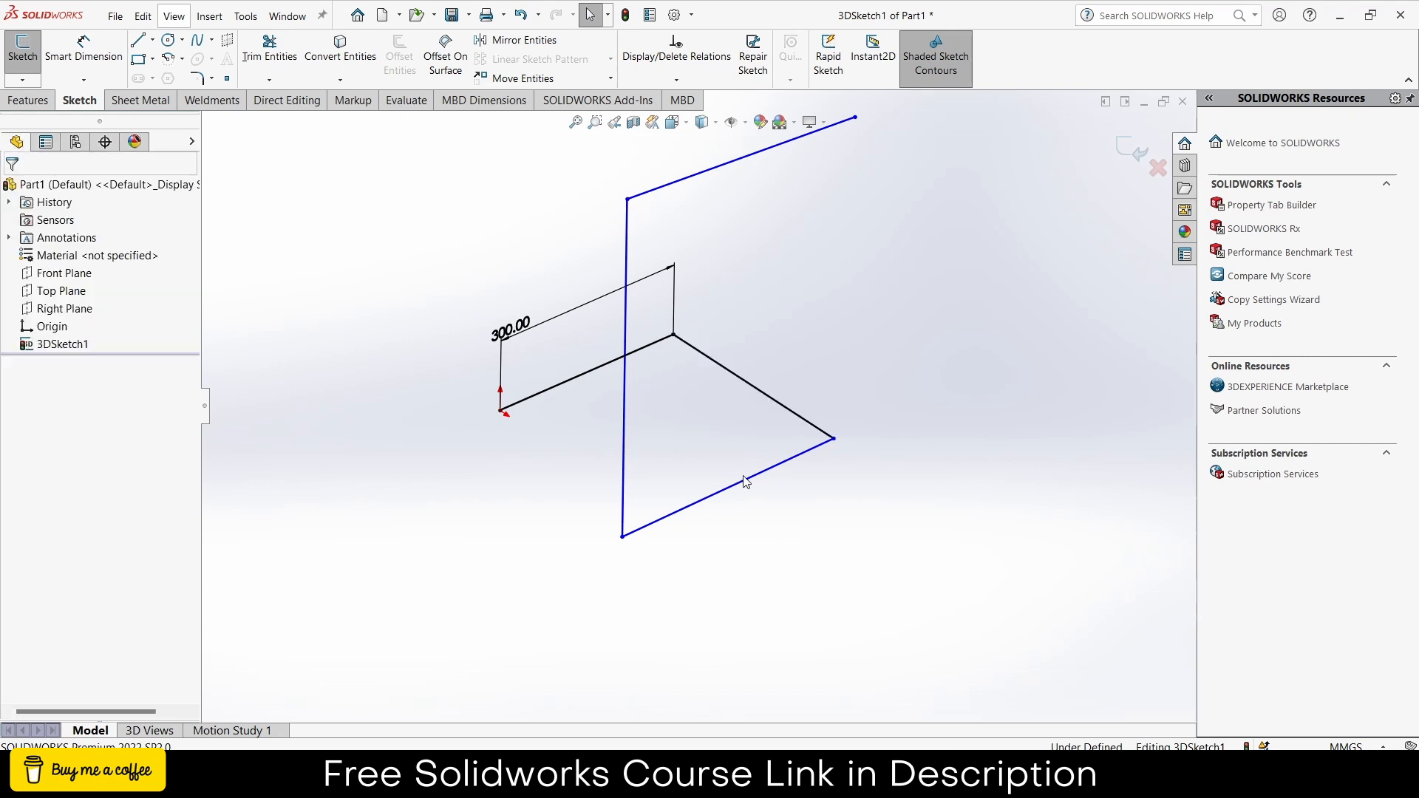
{"action": "left_click", "coordinate": [745, 480]}
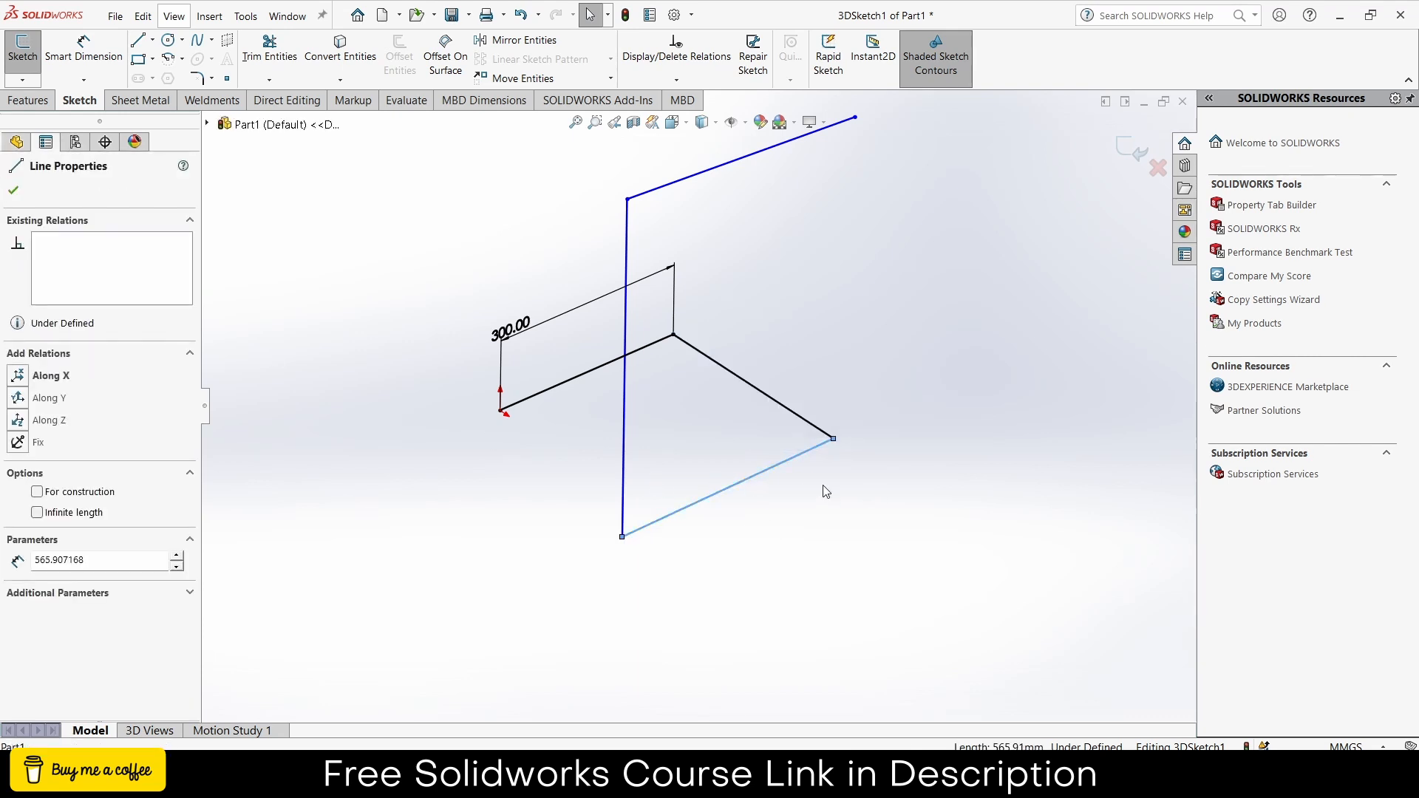
{"action": "left_click", "coordinate": [18, 420]}
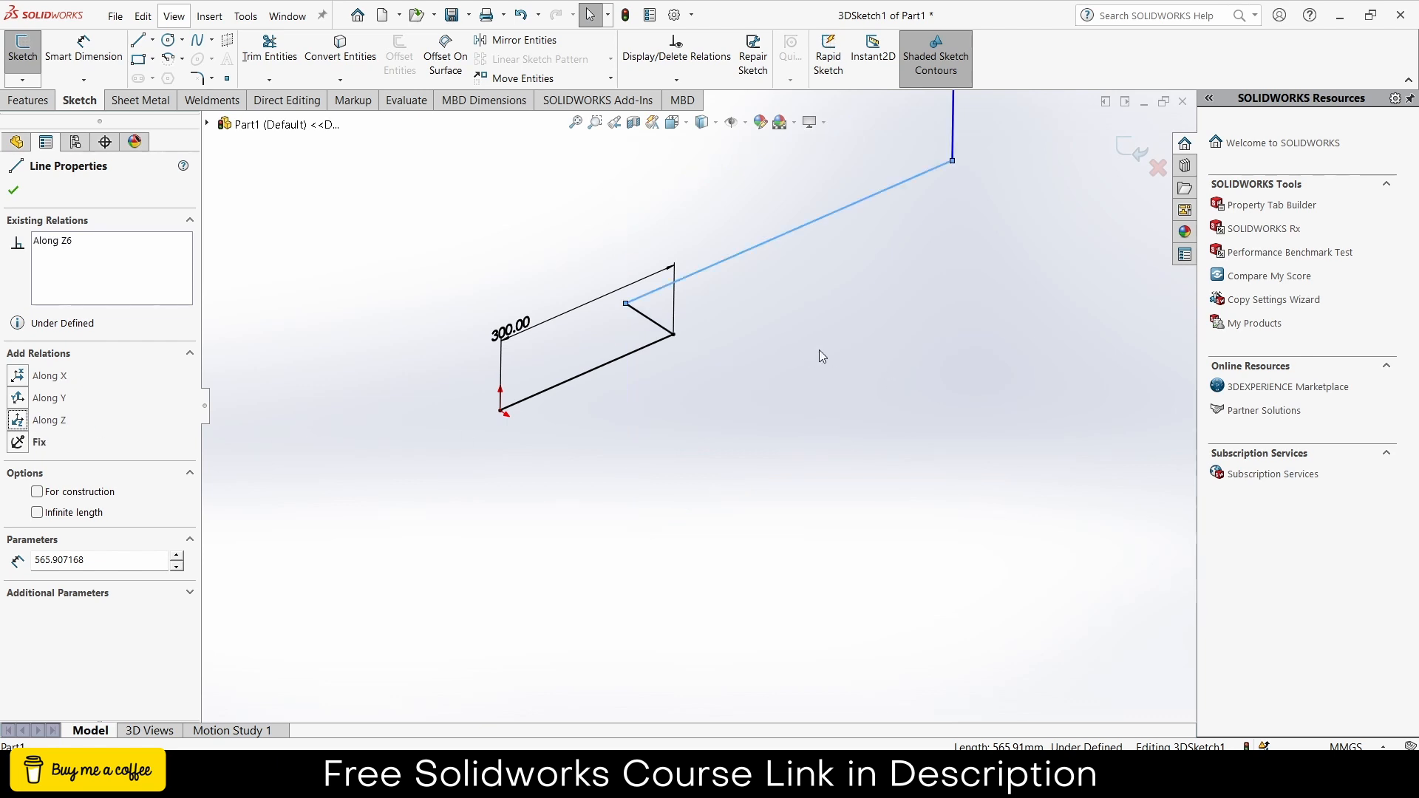
Step: Move the chain's corners so the Along X line is about 471 mm long and the Along Y line hangs down from the second Along Z line
{"action": "scroll", "coordinate": [819, 351], "scroll_direction": "up", "scroll_amount": 3}
{"action": "scroll", "coordinate": [858, 339], "scroll_direction": "up", "scroll_amount": 3}
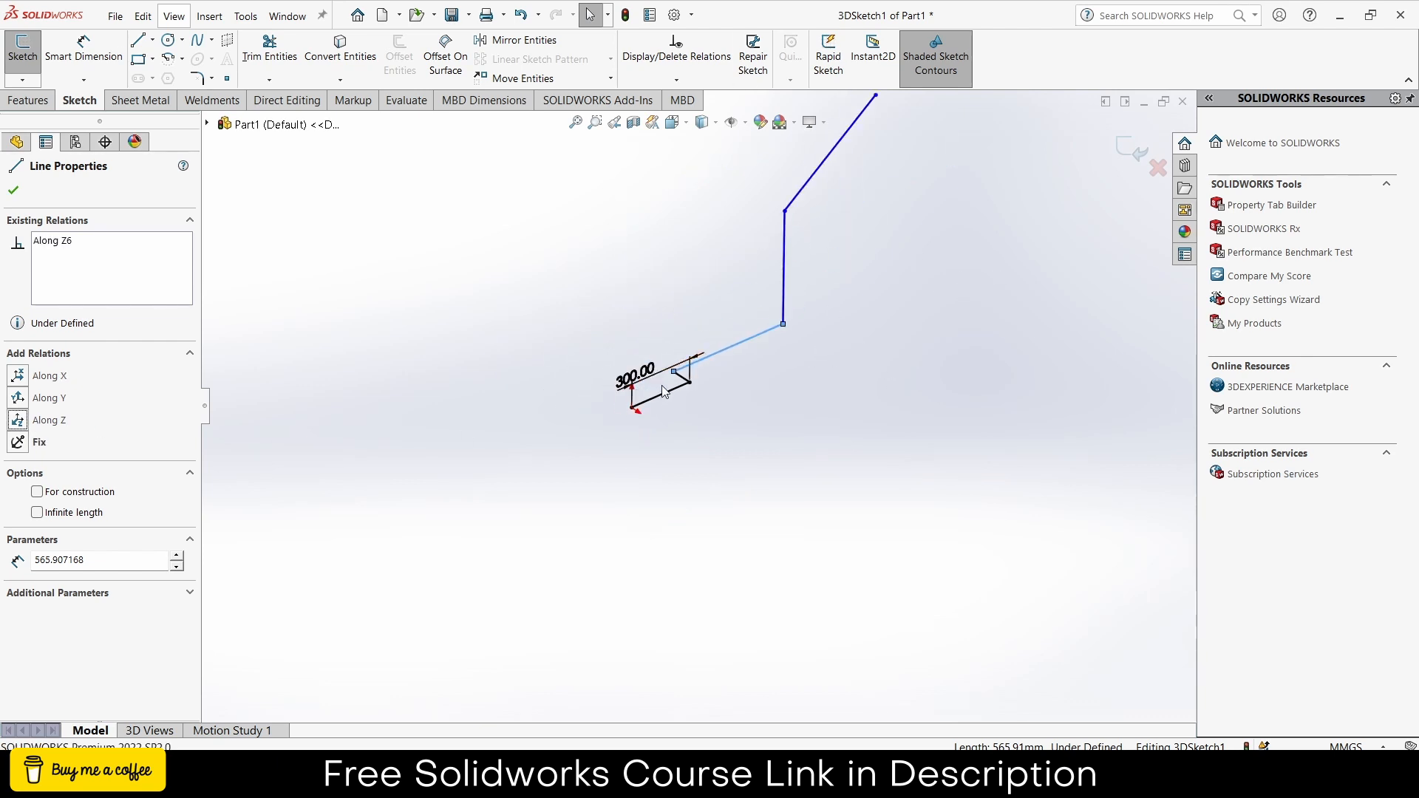
{"action": "left_click_drag", "start_coordinate": [673, 373], "coordinate": [769, 488]}
{"action": "mouse_move", "coordinate": [848, 369]}
{"action": "left_mouse_down"}
{"action": "mouse_move", "coordinate": [691, 481]}
{"action": "mouse_move", "coordinate": [653, 575]}
{"action": "mouse_move", "coordinate": [668, 591]}
{"action": "left_mouse_up"}
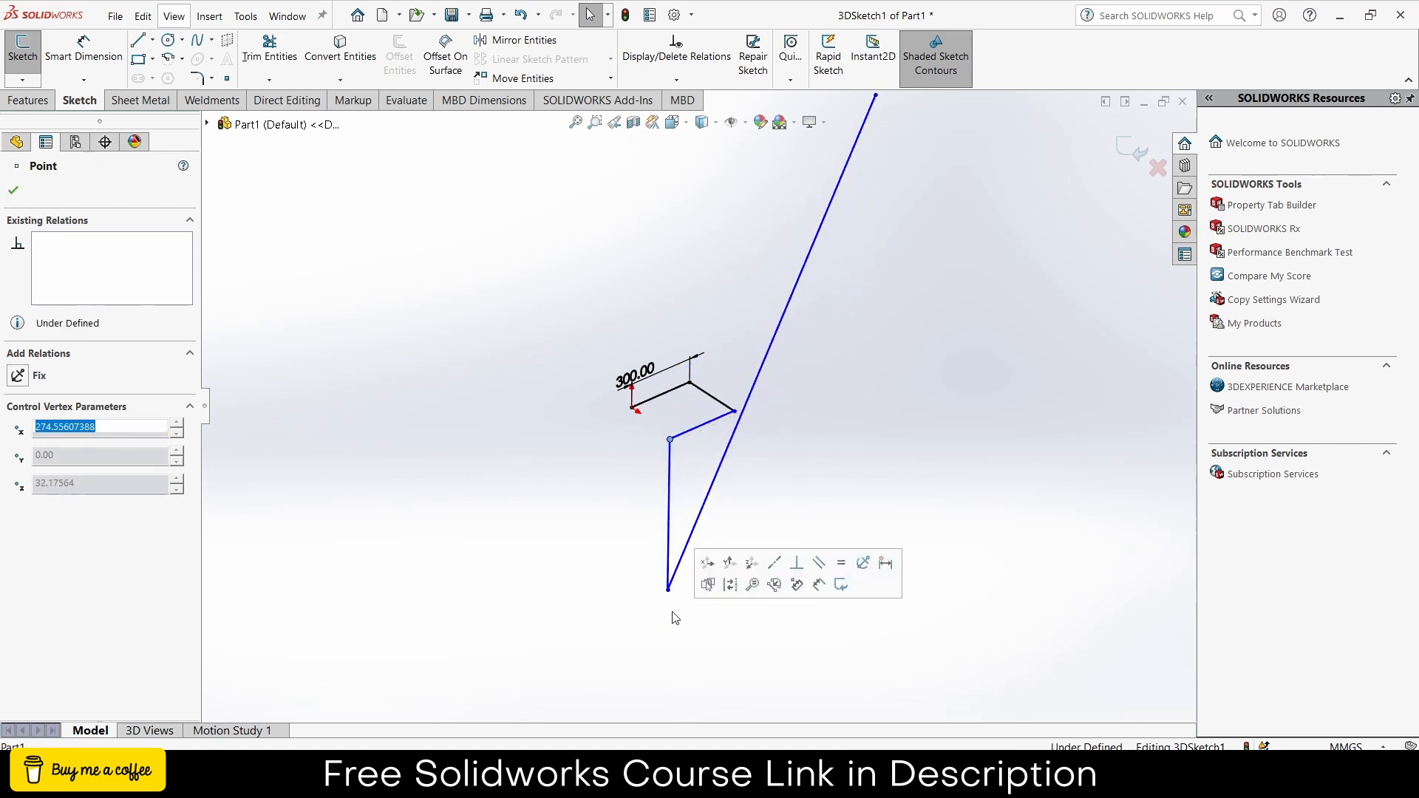
{"action": "left_click", "coordinate": [671, 490]}
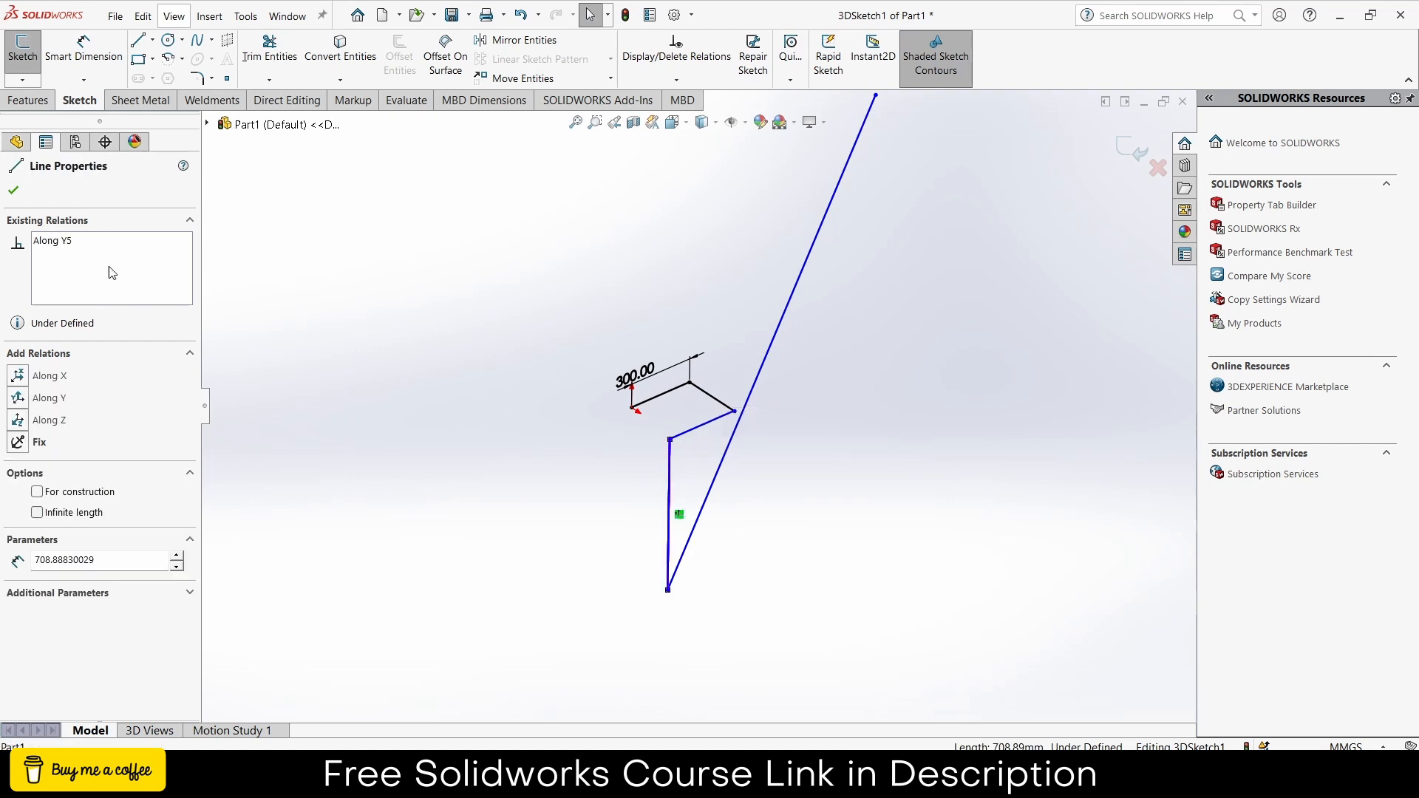
{"action": "left_click_drag", "start_coordinate": [668, 594], "coordinate": [708, 652]}
{"action": "left_click", "coordinate": [986, 370]}
{"action": "scroll", "coordinate": [804, 386], "scroll_direction": "down", "scroll_amount": 3}
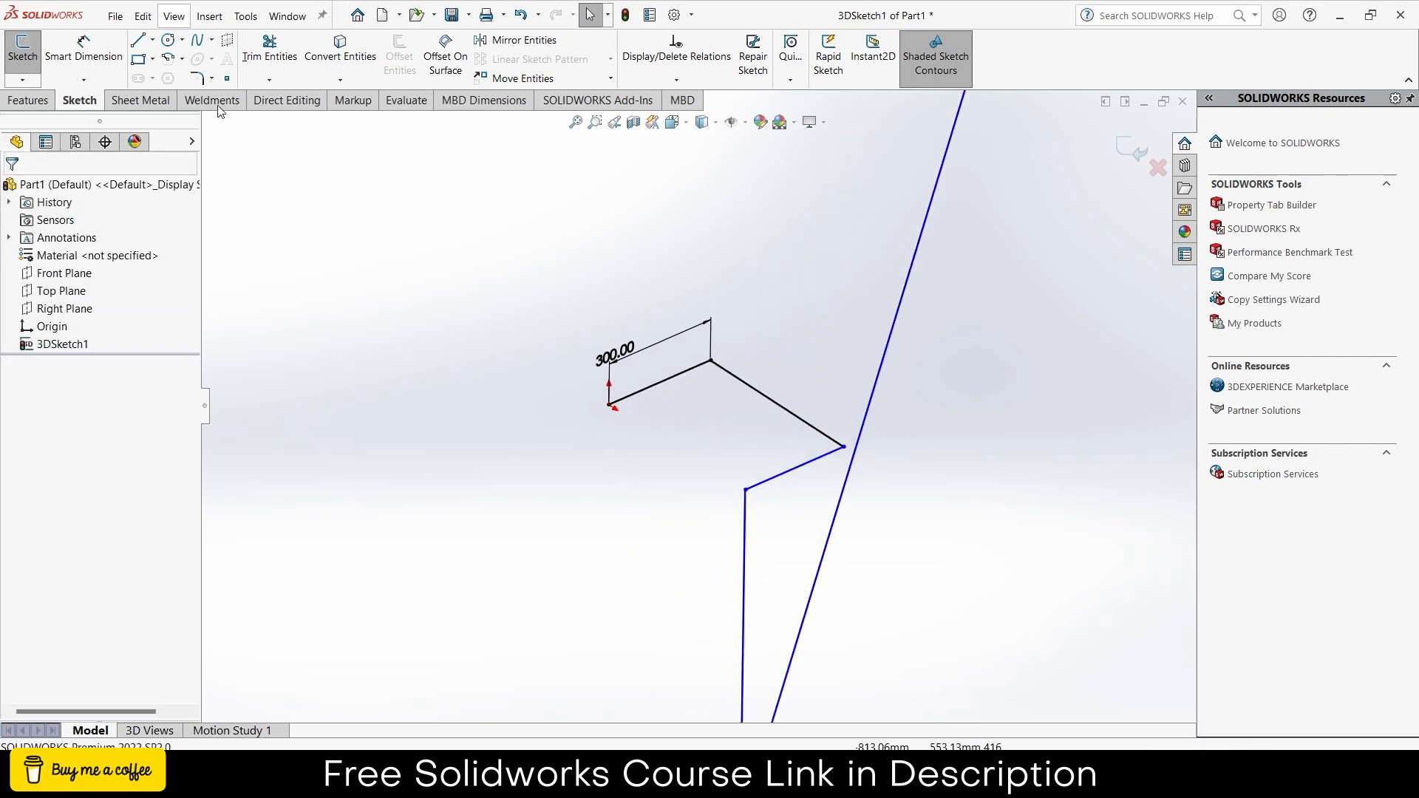
Step: Dimension the length of the Along X line with Smart Dimension and set it to 300 mm
{"action": "left_click", "coordinate": [83, 48]}
{"action": "left_click", "coordinate": [764, 397]}
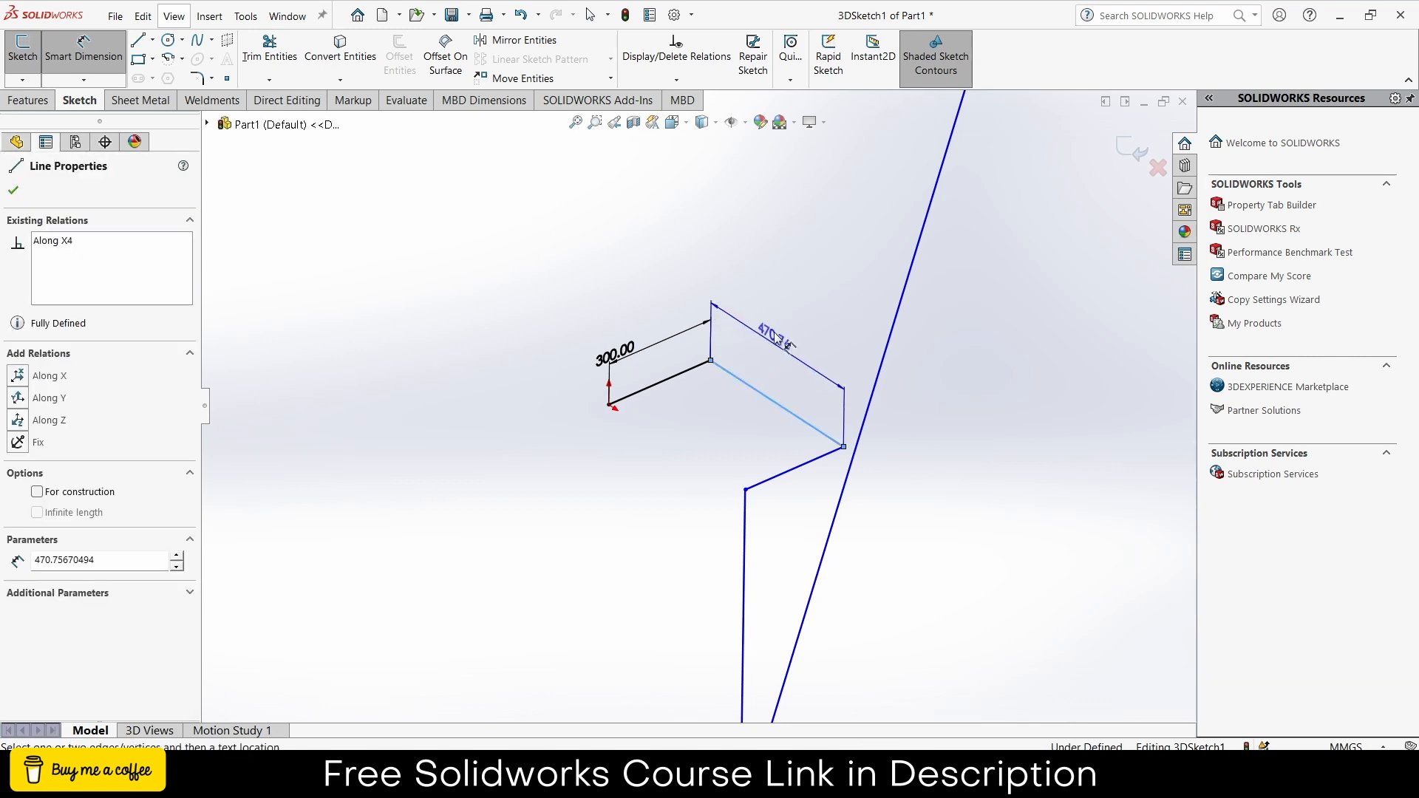
{"action": "left_click", "coordinate": [776, 331]}
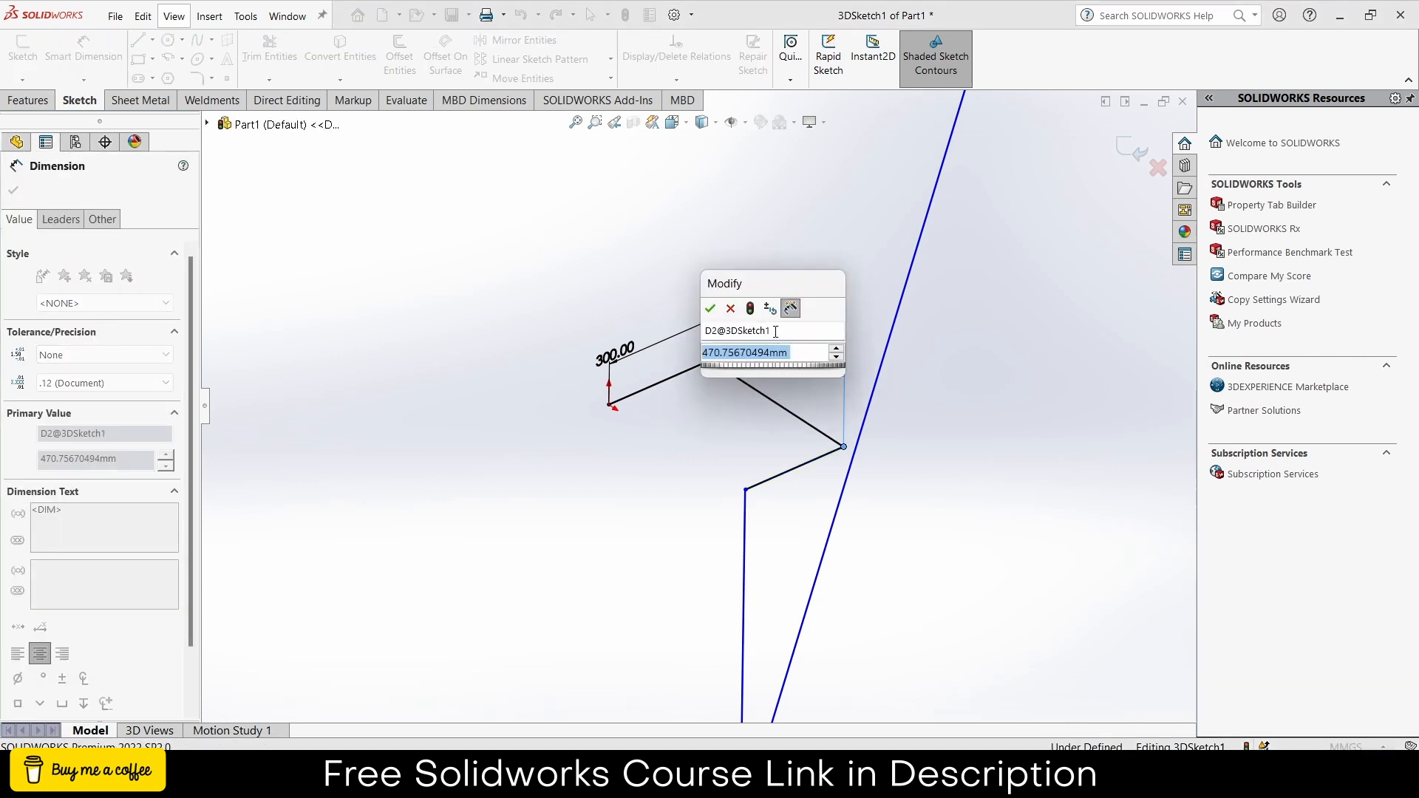
{"action": "type", "text": "300"}
{"action": "key", "text": "Return"}
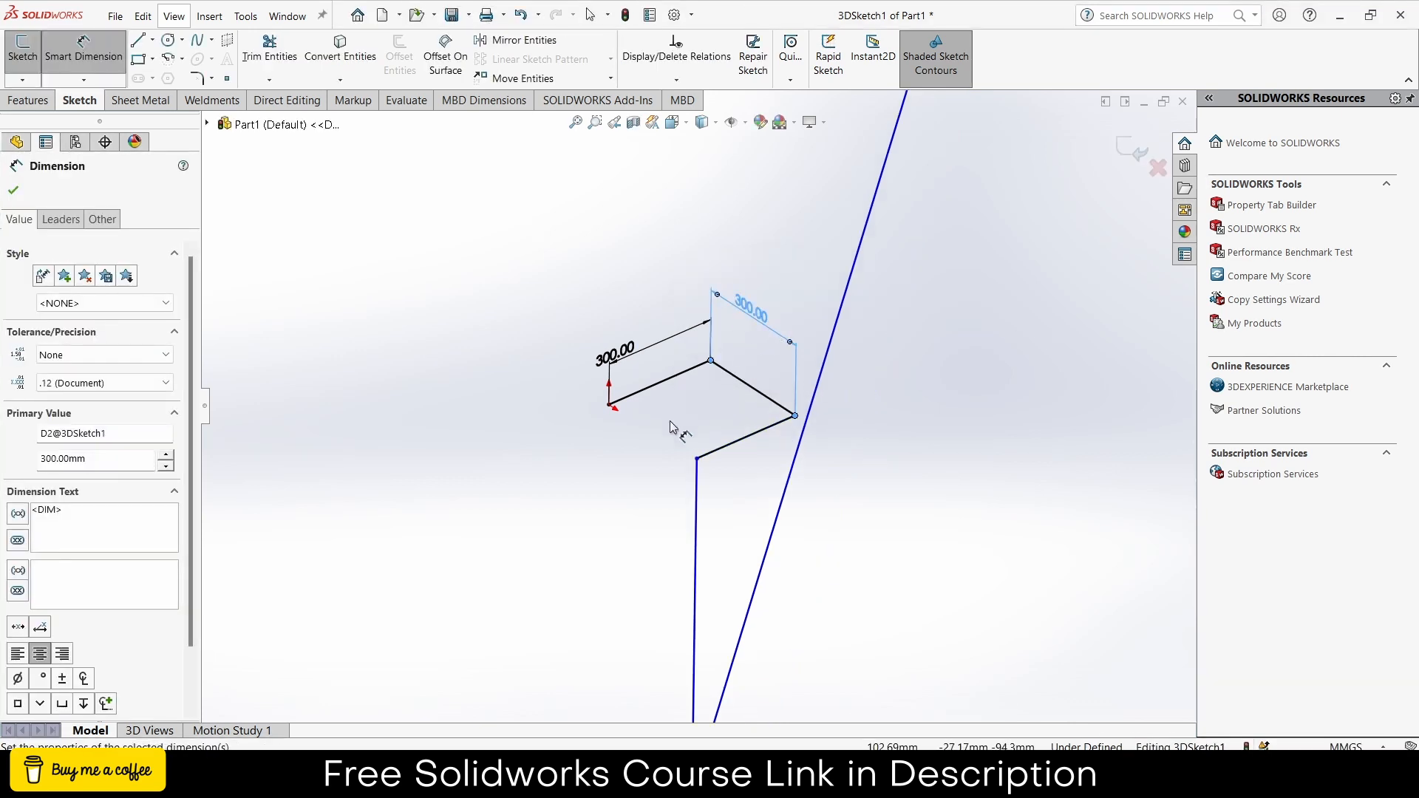
Step: Dimension the second Along Z line at 350 mm, and move the Along Y line's free corner up above the base lines
{"action": "left_click", "coordinate": [742, 438]}
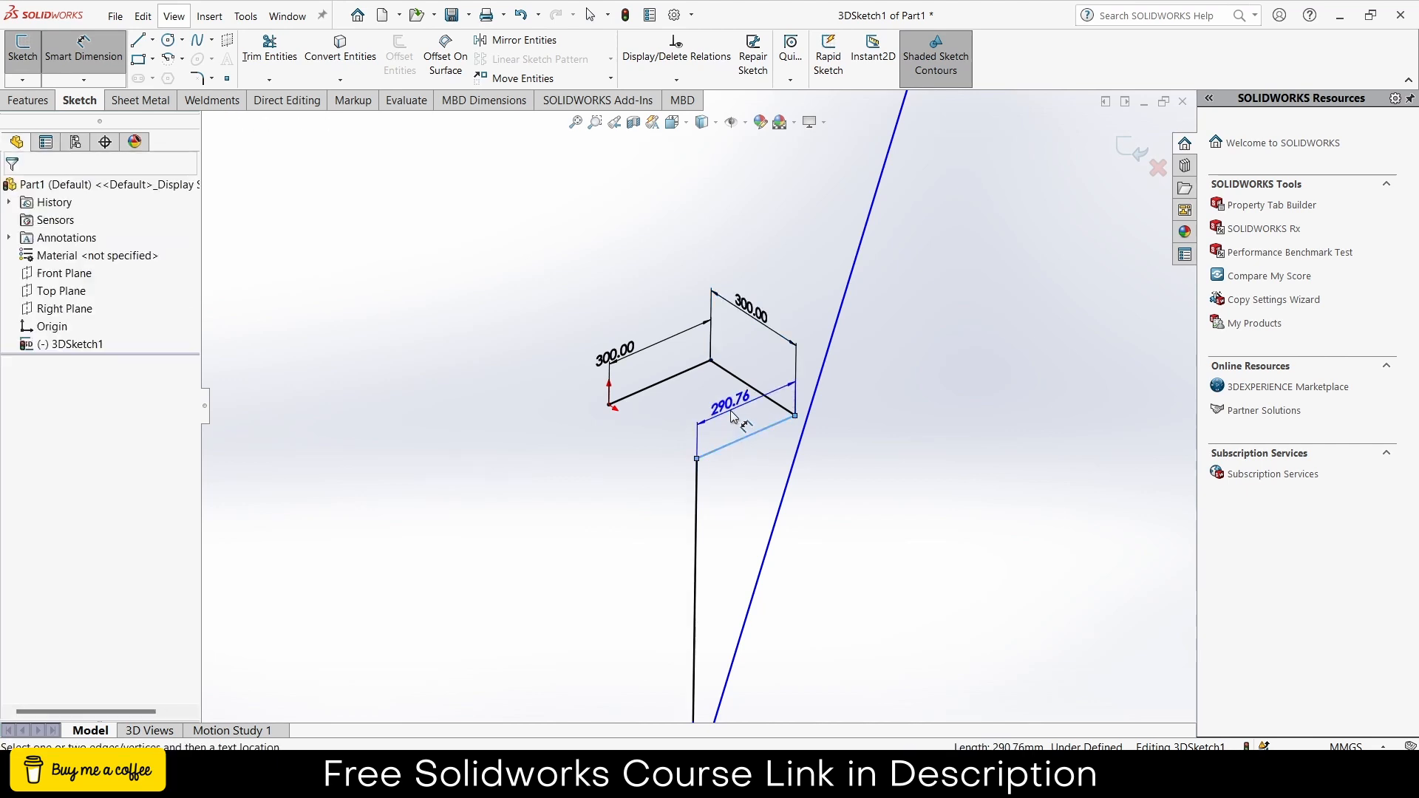
{"action": "left_click", "coordinate": [731, 416]}
{"action": "type", "text": "350"}
{"action": "key", "text": "Return"}
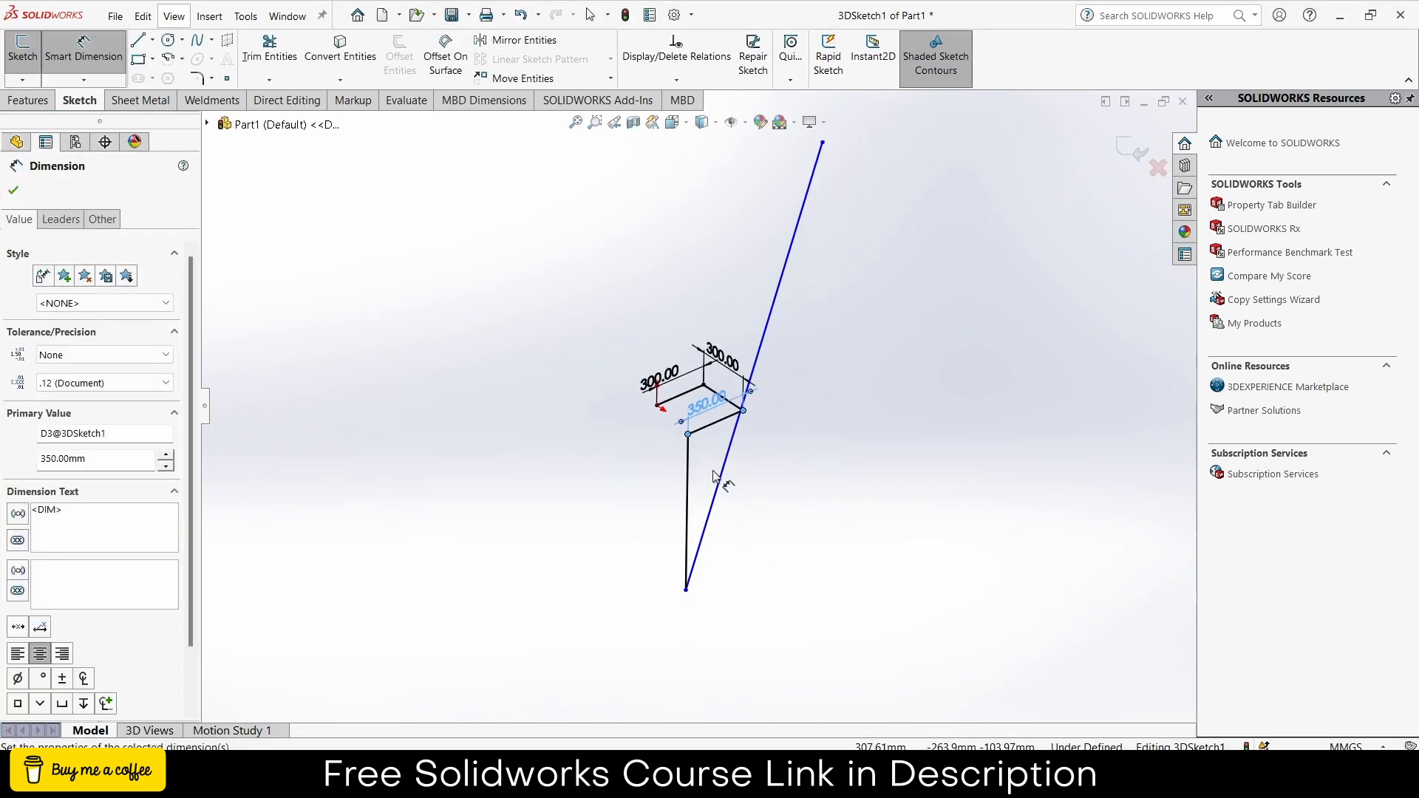
{"action": "key", "text": "Escape"}
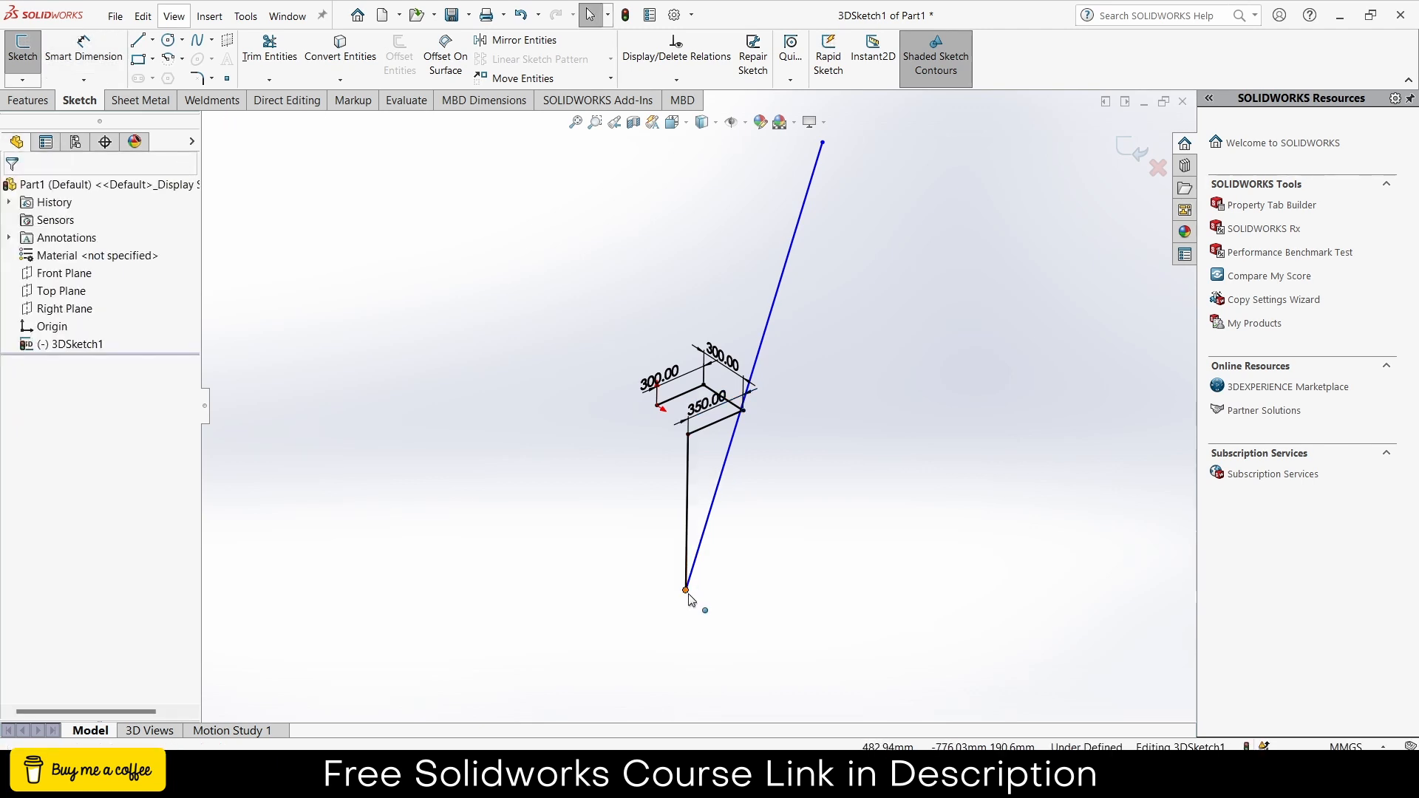
{"action": "left_click_drag", "start_coordinate": [686, 590], "coordinate": [723, 210]}
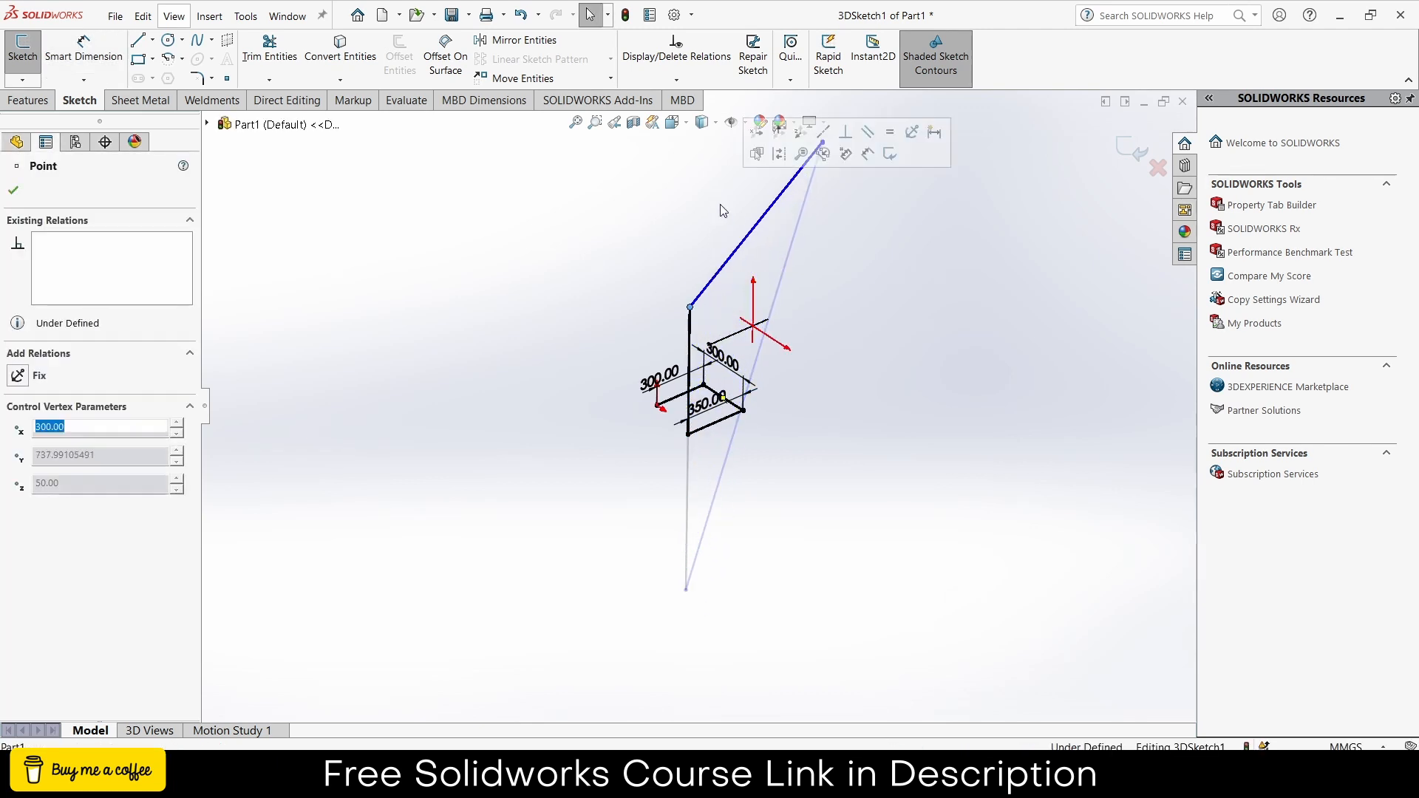
Step: Try an Along Y relation and an Along X relation on the last slanting line, deleting each one
{"action": "left_click", "coordinate": [743, 241]}
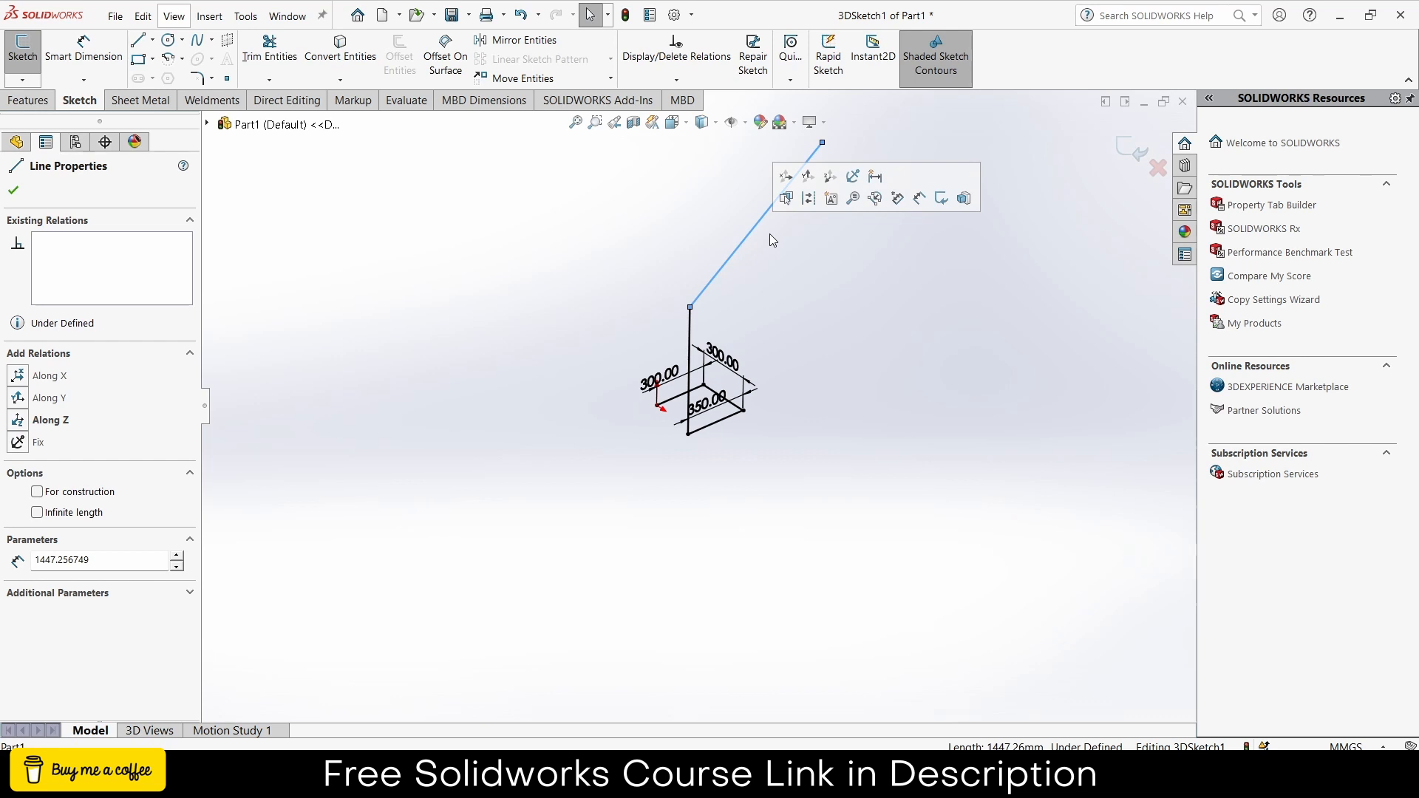
{"action": "left_click", "coordinate": [23, 399]}
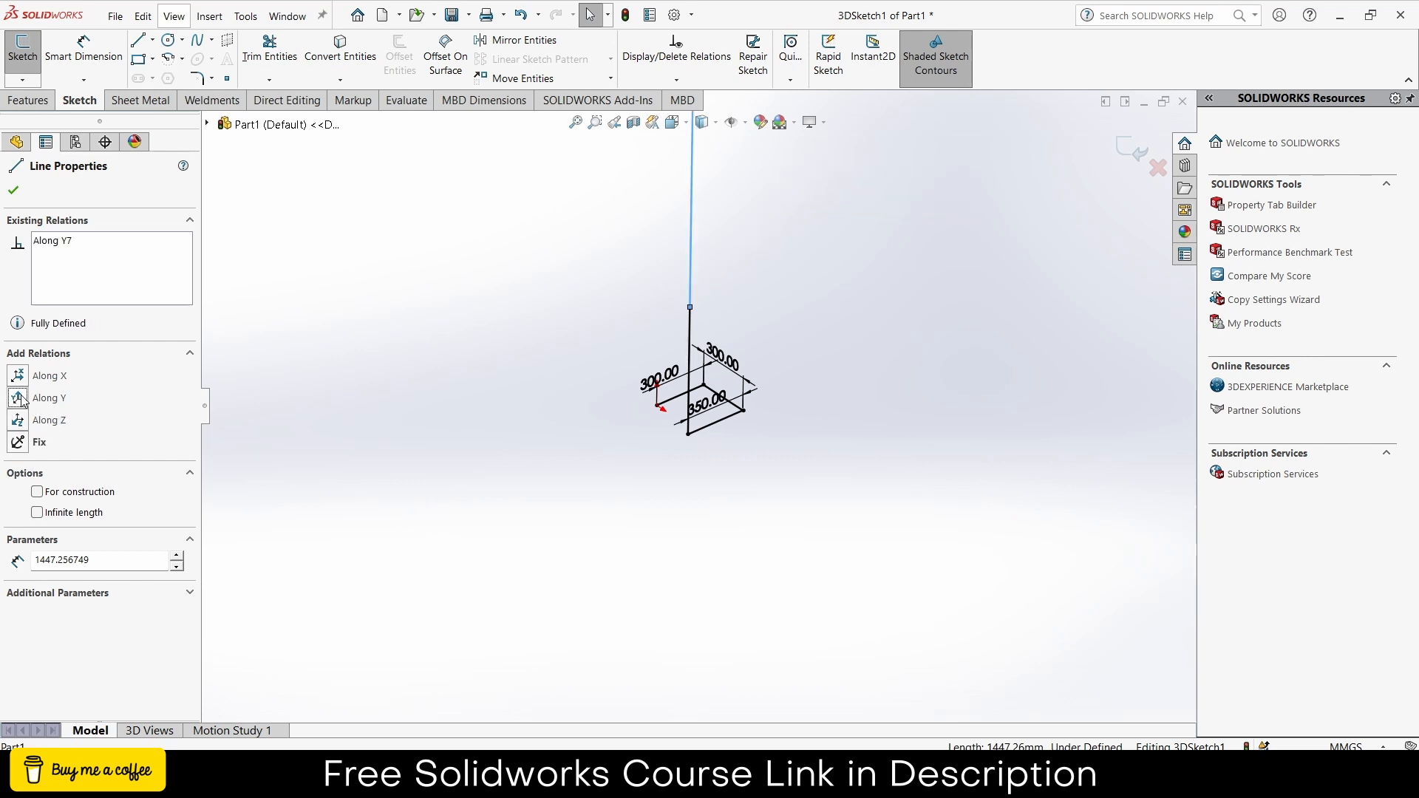
{"action": "right_click", "coordinate": [65, 244]}
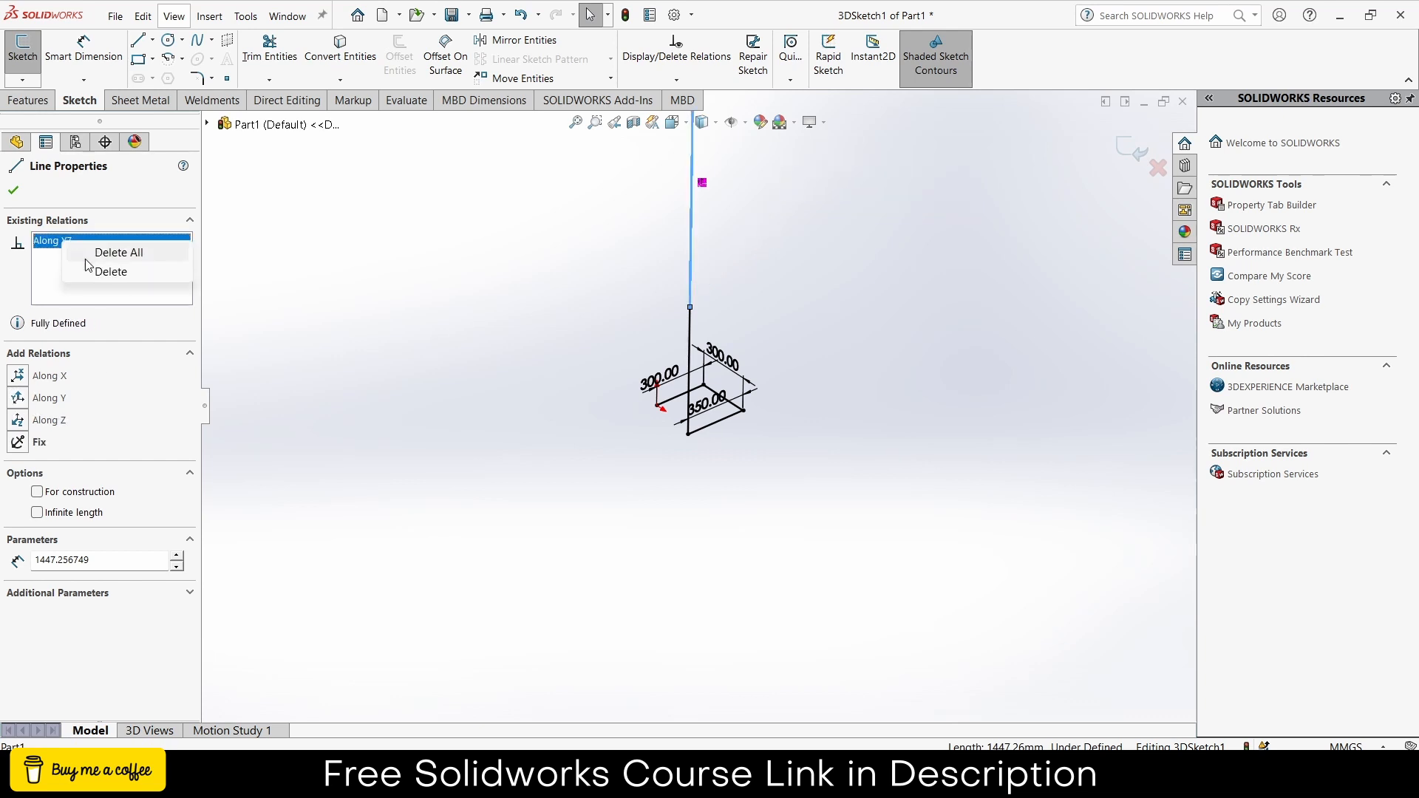
{"action": "left_click", "coordinate": [88, 272]}
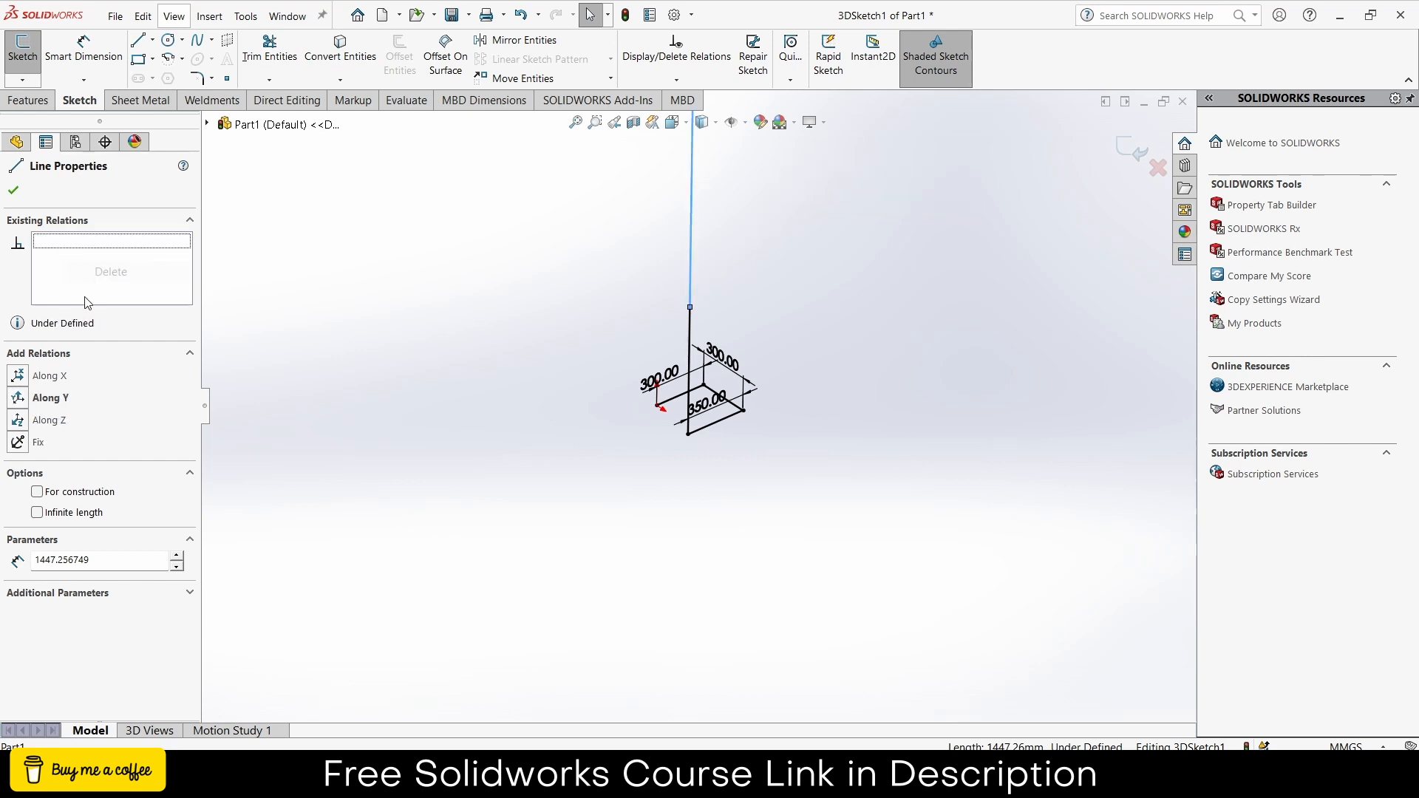
{"action": "left_click", "coordinate": [18, 376]}
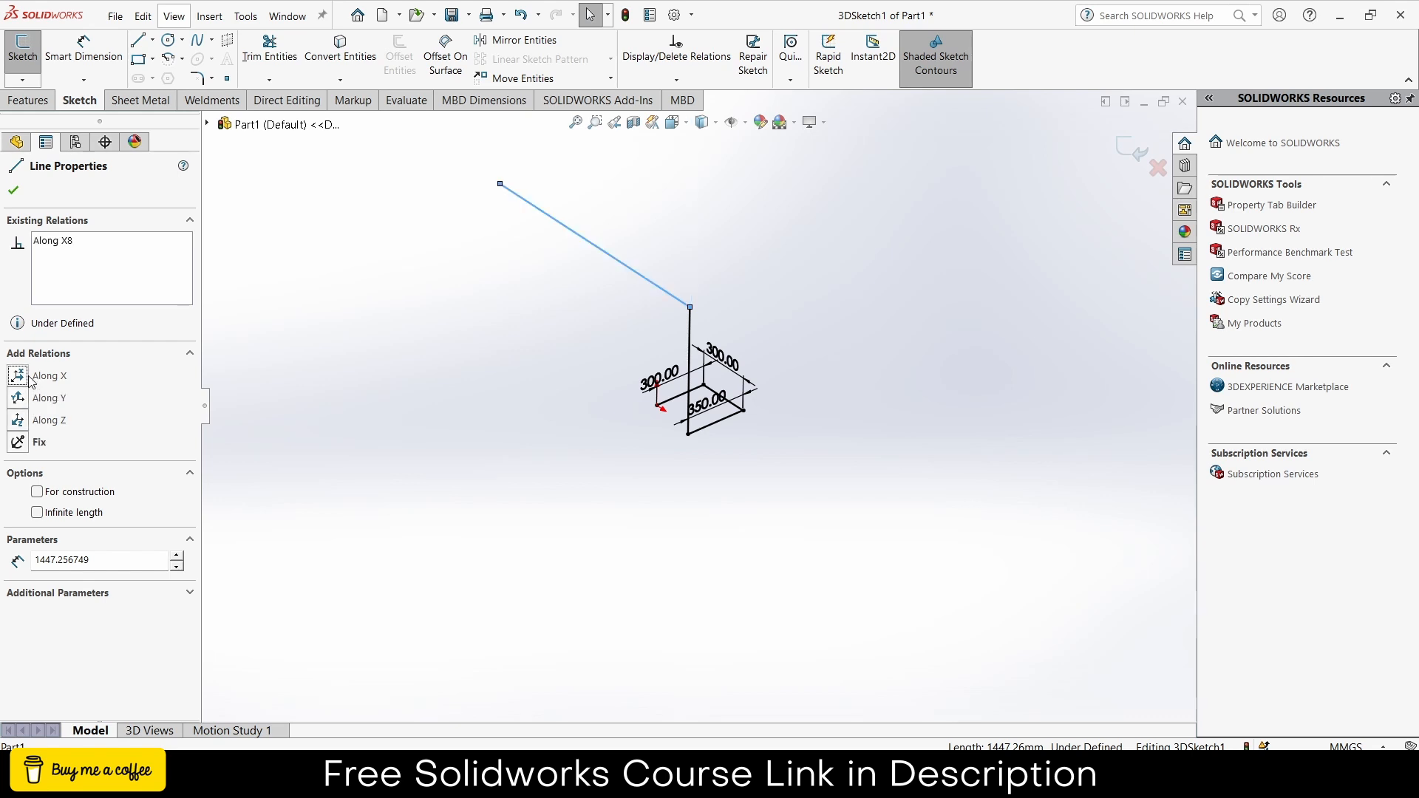
{"action": "right_click", "coordinate": [67, 252]}
{"action": "left_click", "coordinate": [114, 276]}
Step: Add an Along Z relation to the last line at the upper end of the vertical line
{"action": "left_click", "coordinate": [17, 421]}
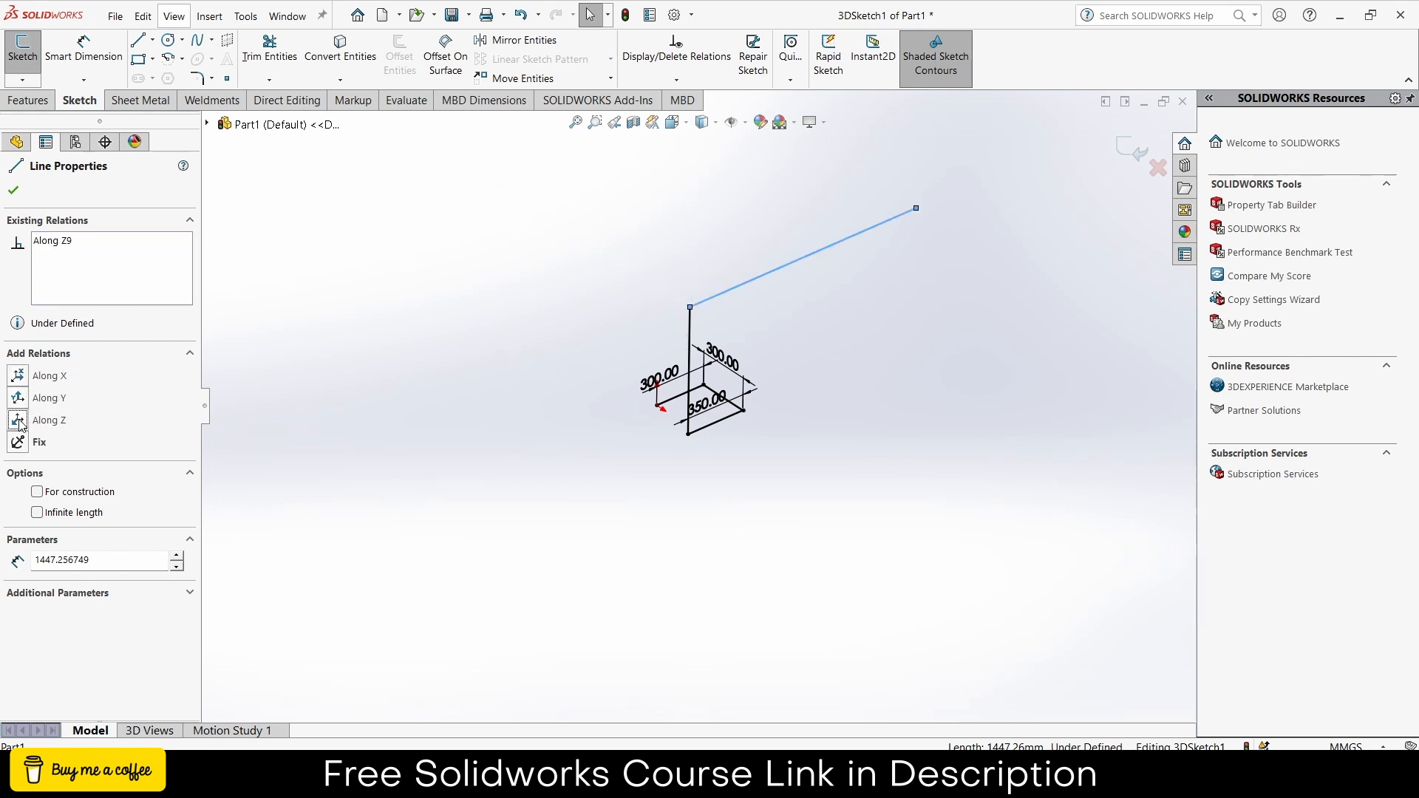
{"action": "middle_click_drag", "start_coordinate": [521, 269], "coordinate": [777, 375]}
{"action": "left_click", "coordinate": [778, 374]}
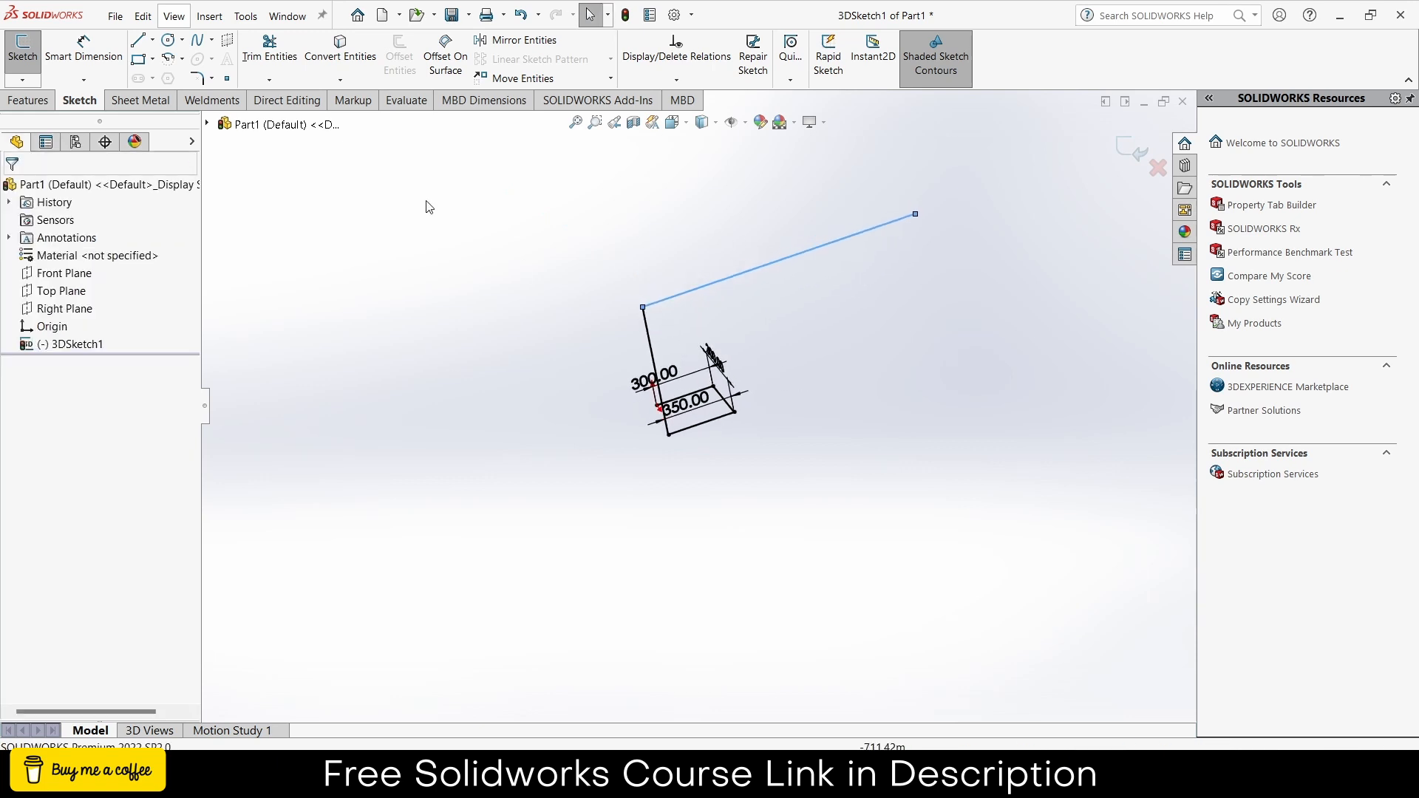
Step: Dimension the length of the uppermost Along Z line and set it to 400 mm
{"action": "left_click", "coordinate": [83, 53]}
{"action": "left_click", "coordinate": [729, 278]}
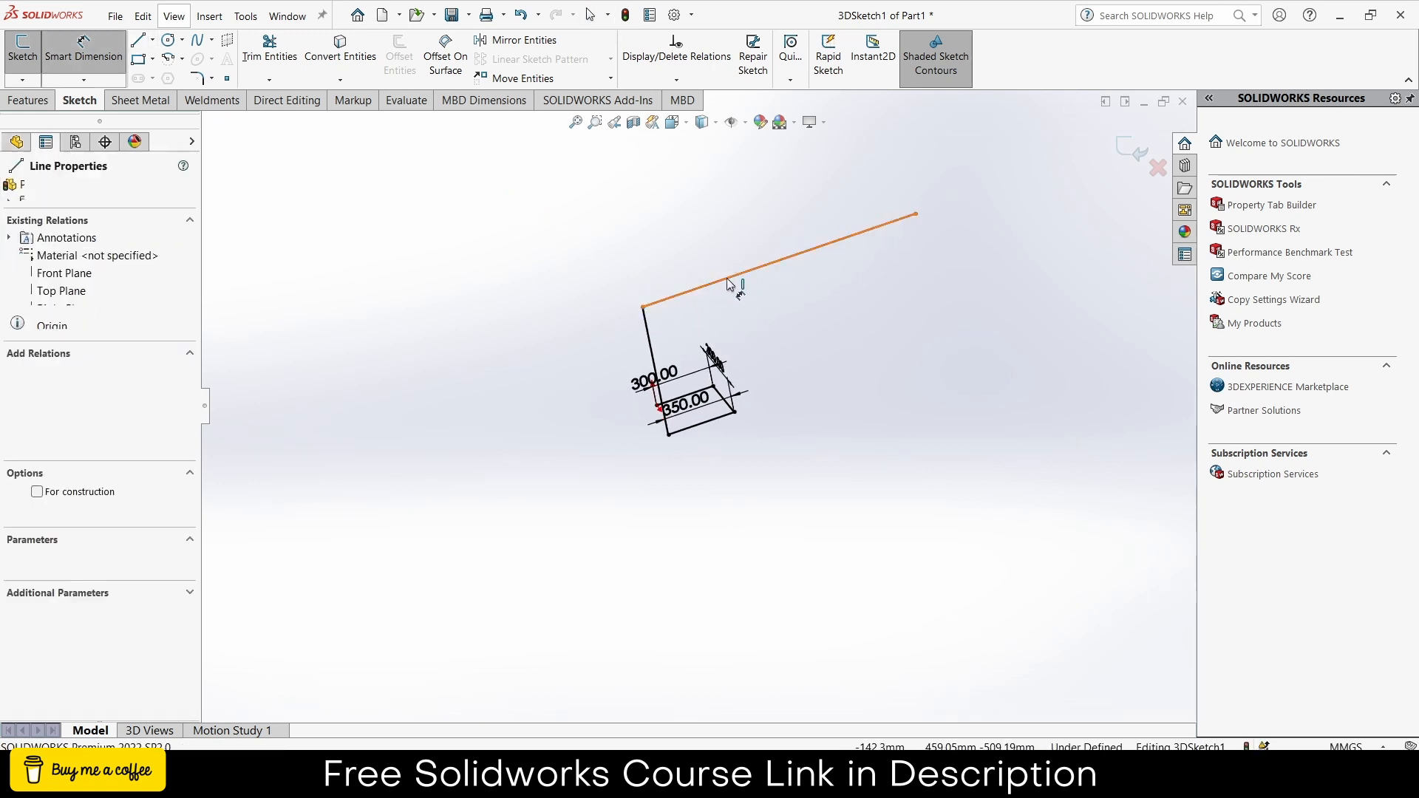
{"action": "left_click", "coordinate": [716, 257]}
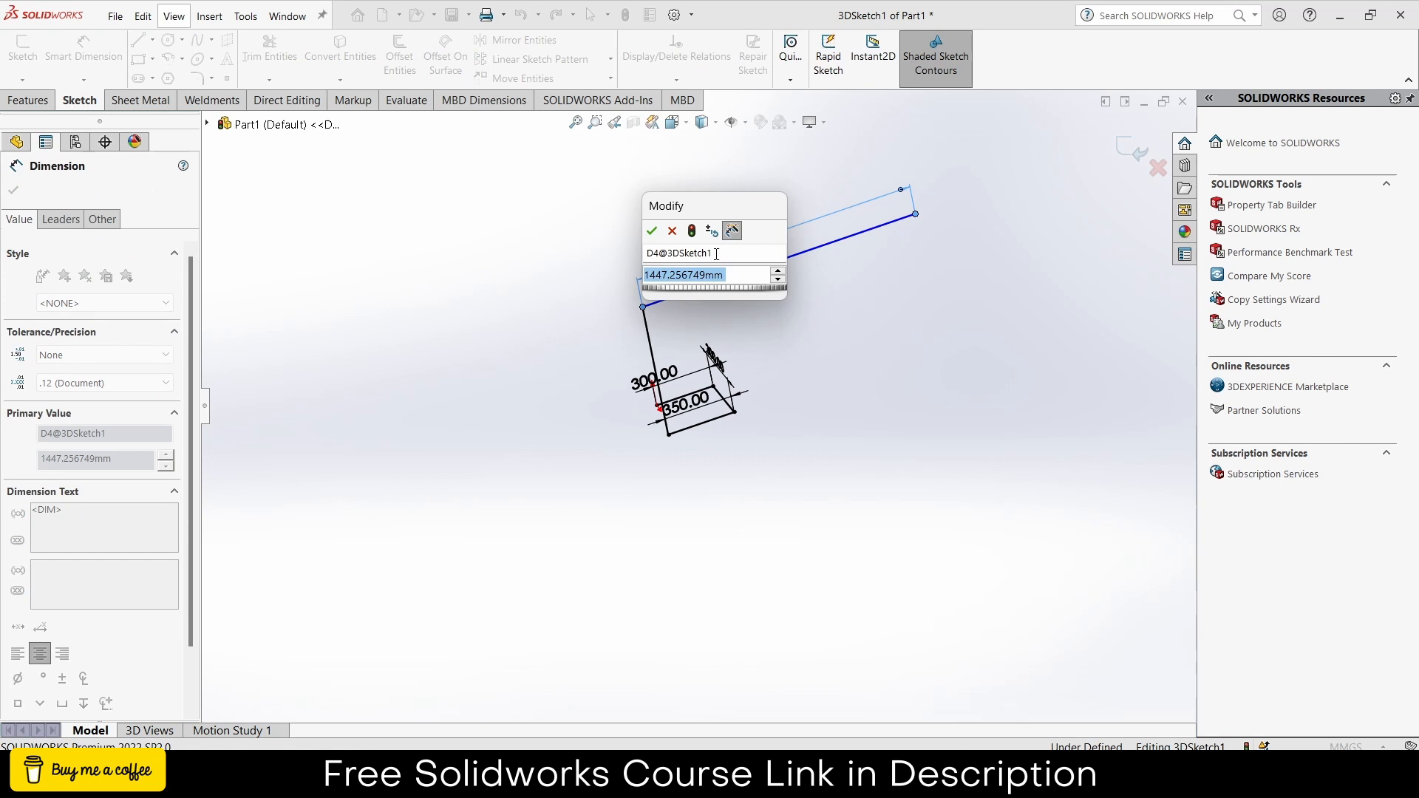
{"action": "type", "text": "400"}
{"action": "key", "text": "Return"}
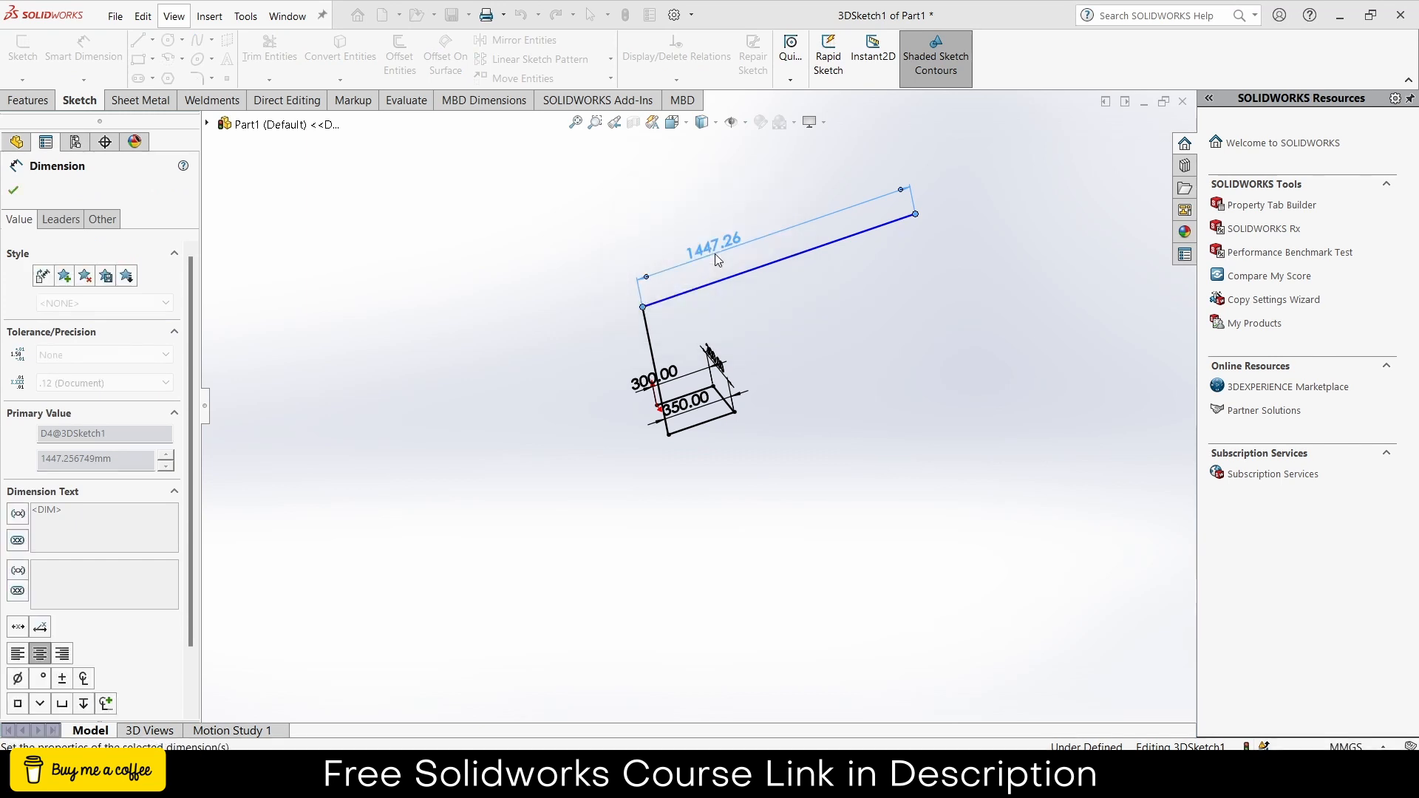
{"action": "left_click", "coordinate": [586, 307]}
Step: Dimension the length of the vertical Along Y line and set it to 700 mm
{"action": "scroll", "coordinate": [586, 308], "scroll_direction": "down", "scroll_amount": 3}
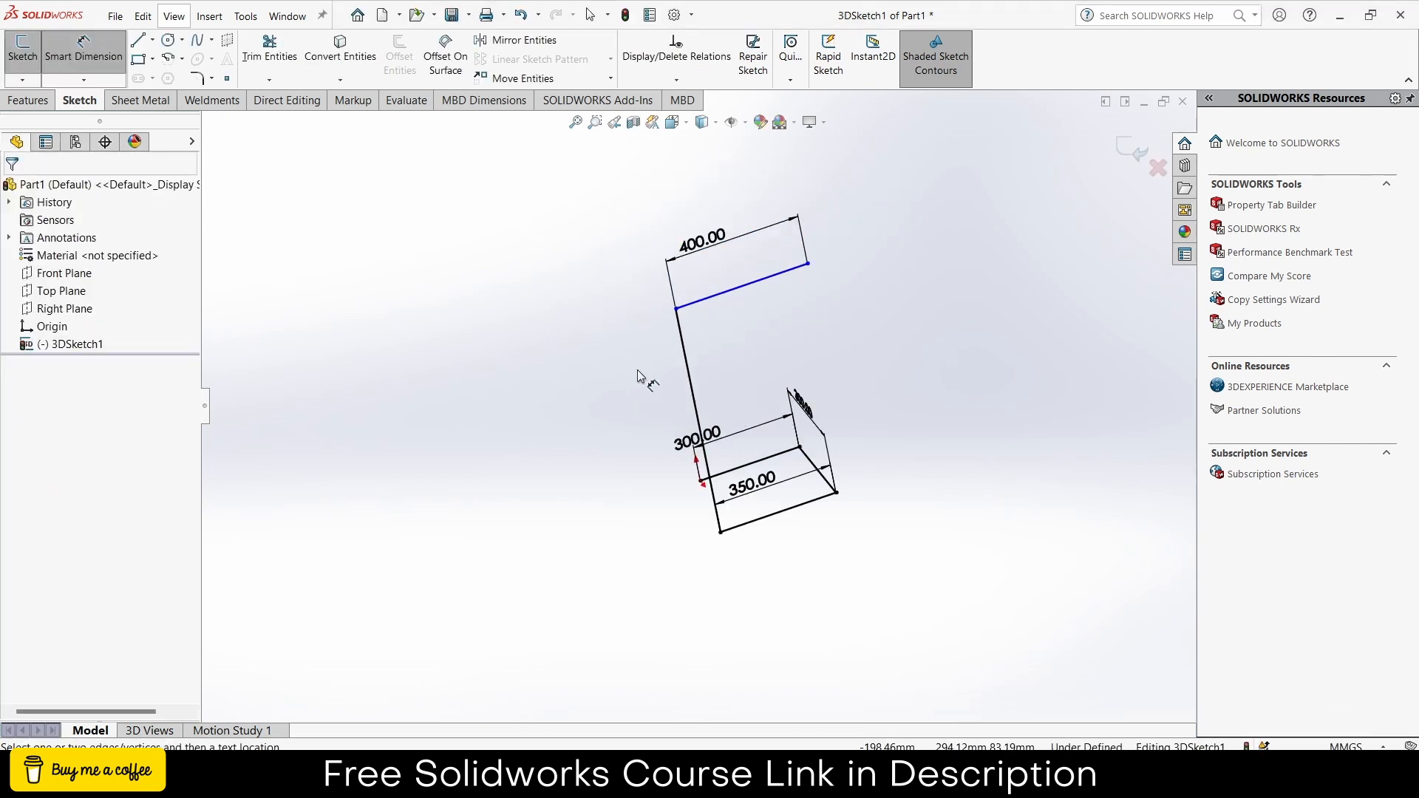
{"action": "left_click", "coordinate": [686, 363]}
{"action": "left_click", "coordinate": [640, 310]}
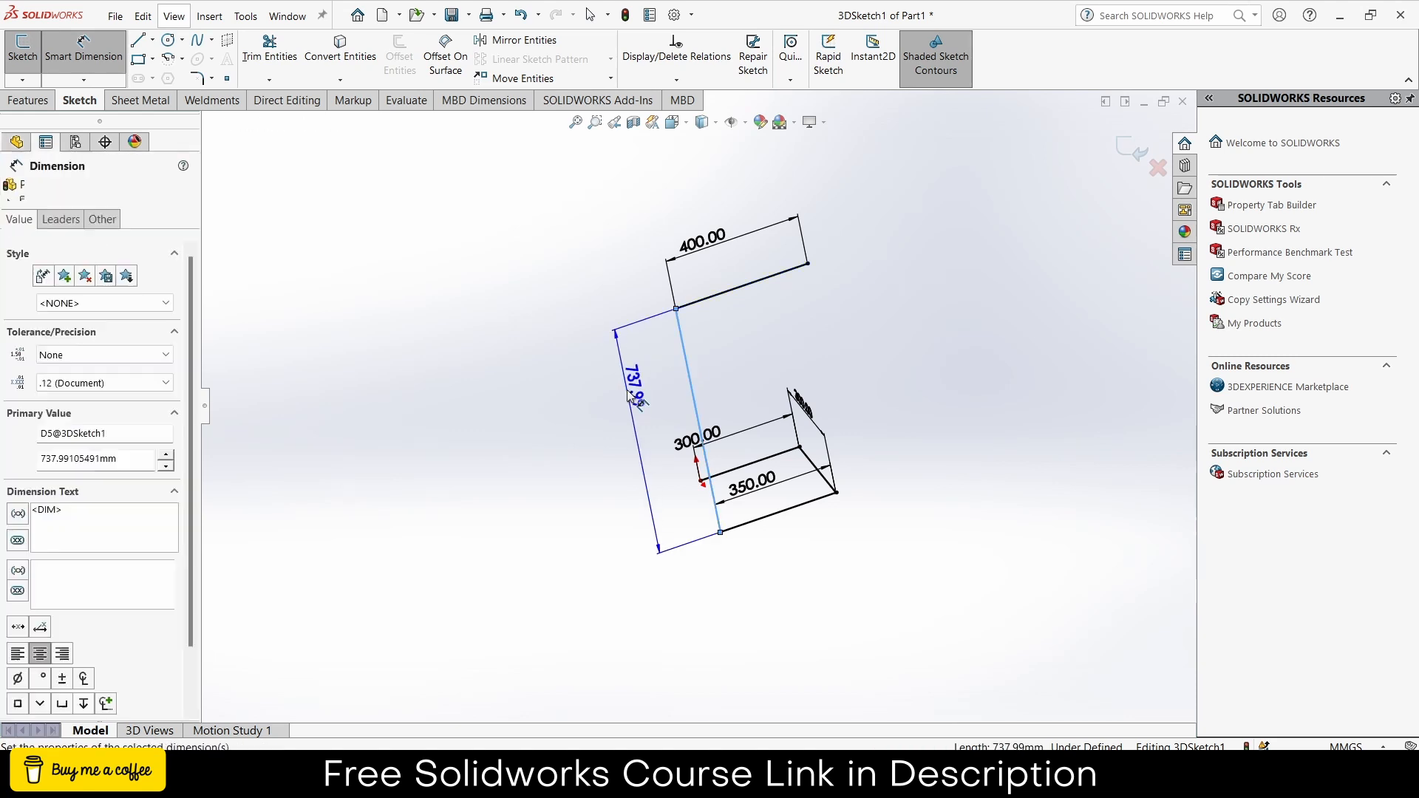
{"action": "type", "text": "700"}
{"action": "key", "text": "Return"}
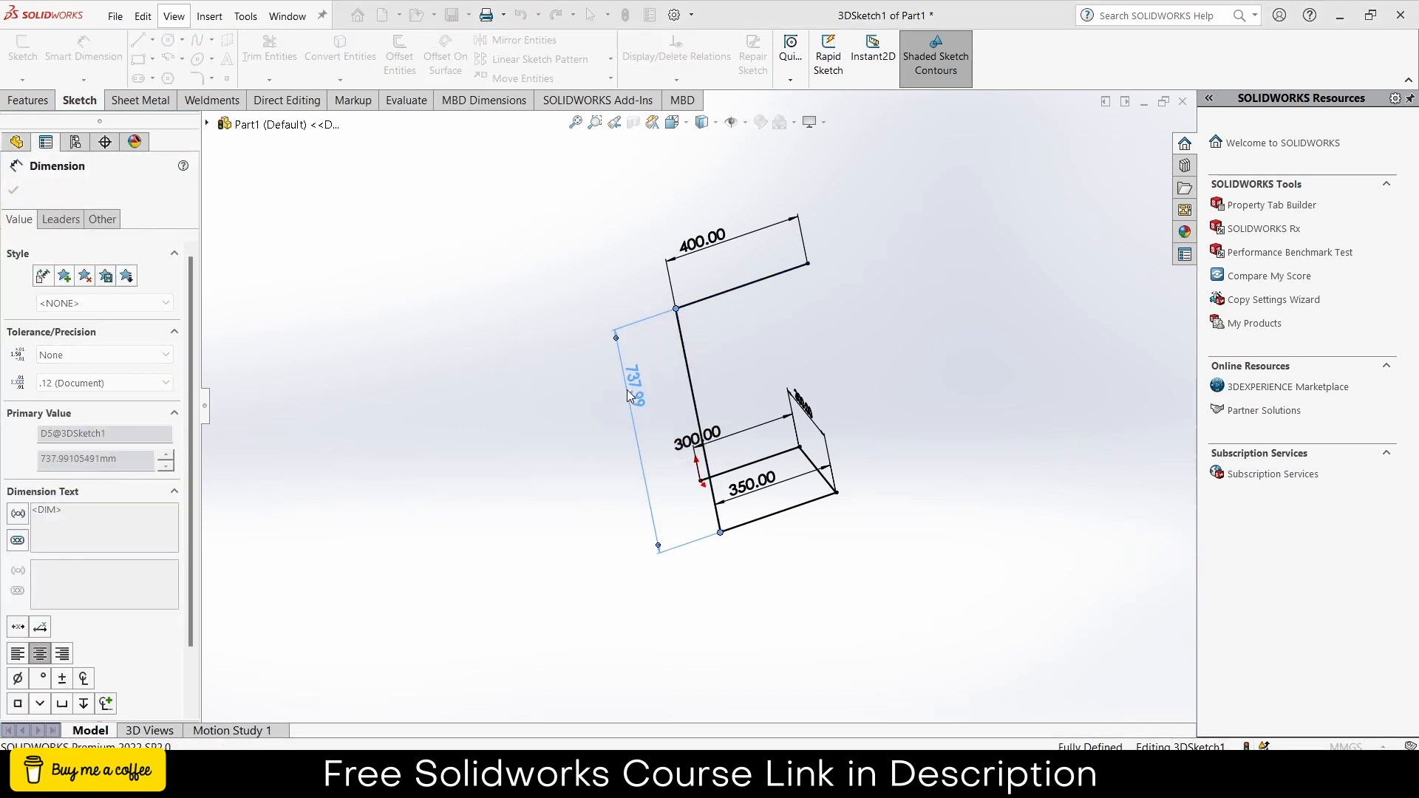
{"action": "left_click", "coordinate": [944, 418]}
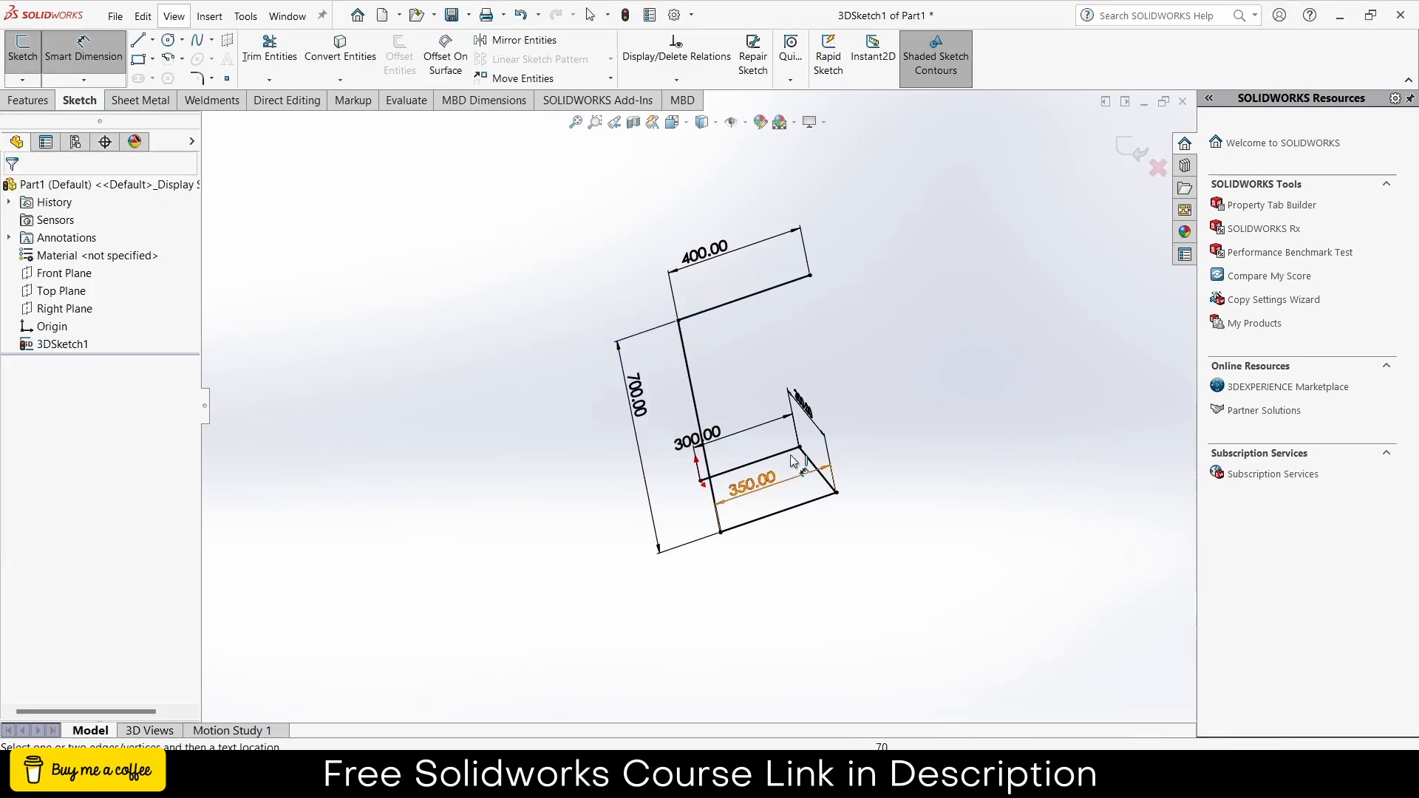
Step: Pick the four corners of the 3D sketch path, from the origin line up to the uppermost line, for a sketch fillet
{"action": "mouse_move", "coordinate": [462, 269]}
{"action": "middle_mouse_down"}
{"action": "mouse_move", "coordinate": [544, 332]}
{"action": "mouse_move", "coordinate": [651, 381]}
{"action": "middle_mouse_up"}
{"action": "scroll", "coordinate": [776, 443], "scroll_direction": "down", "scroll_amount": 4}
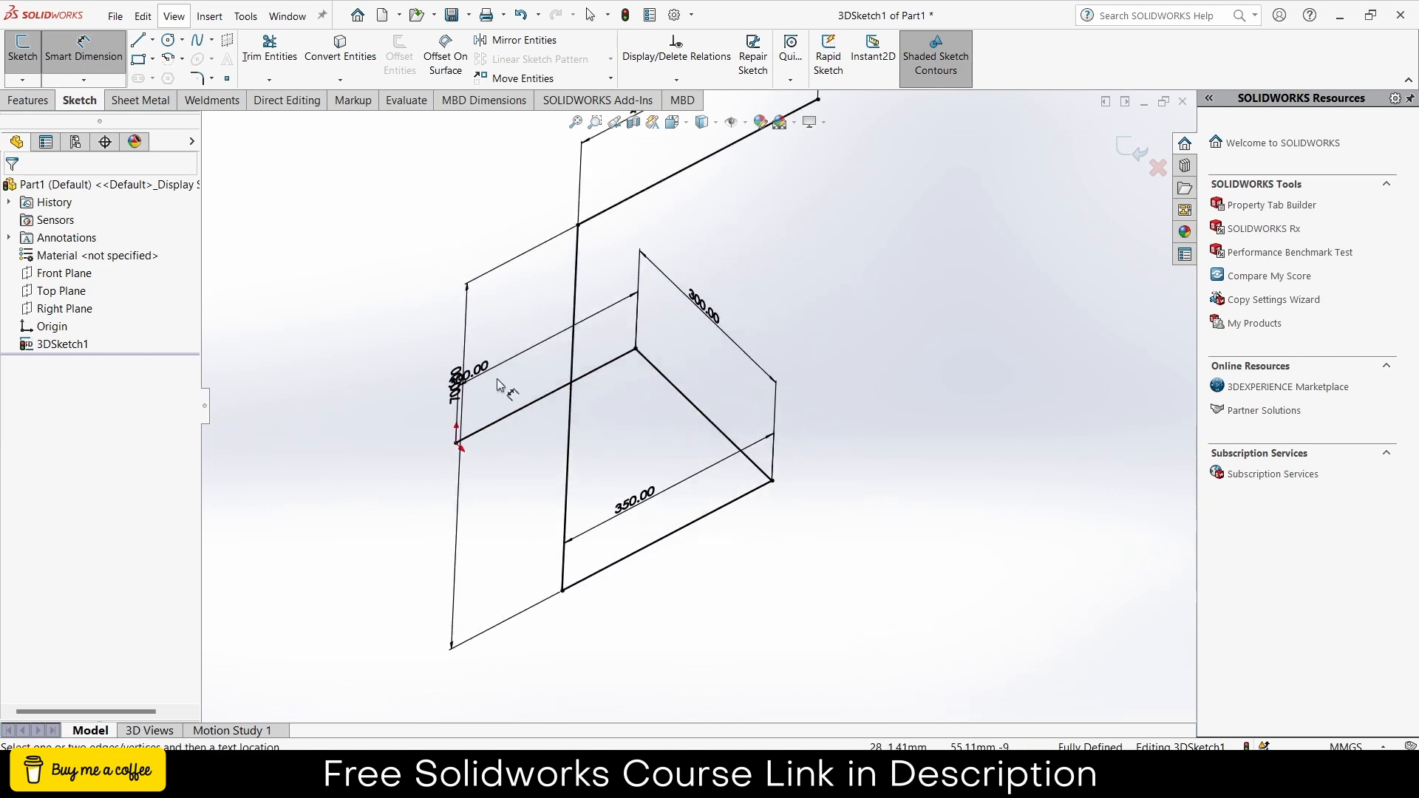
{"action": "left_click", "coordinate": [200, 80]}
{"action": "left_click", "coordinate": [615, 360]}
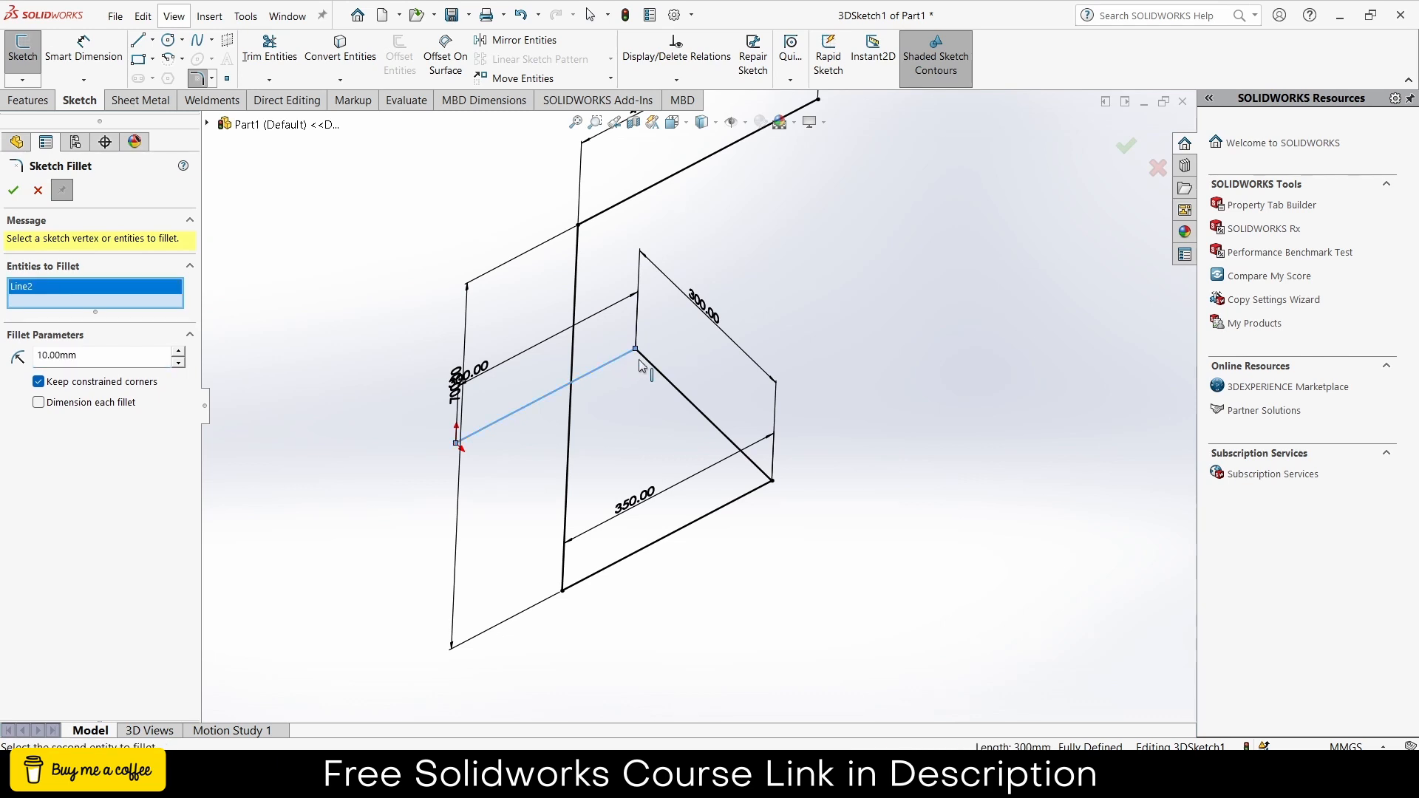
{"action": "left_click", "coordinate": [653, 374]}
{"action": "left_click", "coordinate": [743, 494]}
{"action": "left_click", "coordinate": [759, 471]}
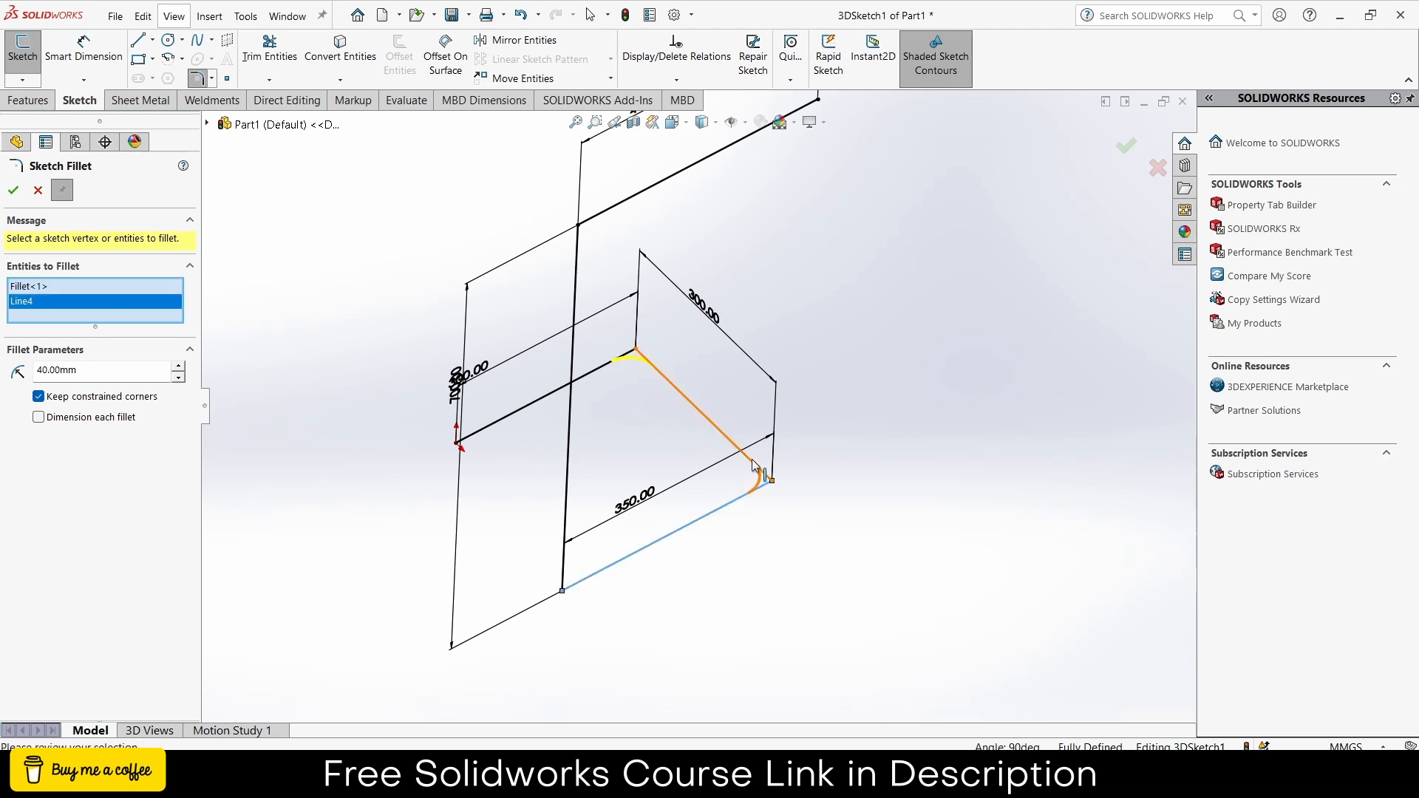
{"action": "left_click", "coordinate": [623, 563]}
{"action": "left_click", "coordinate": [566, 526]}
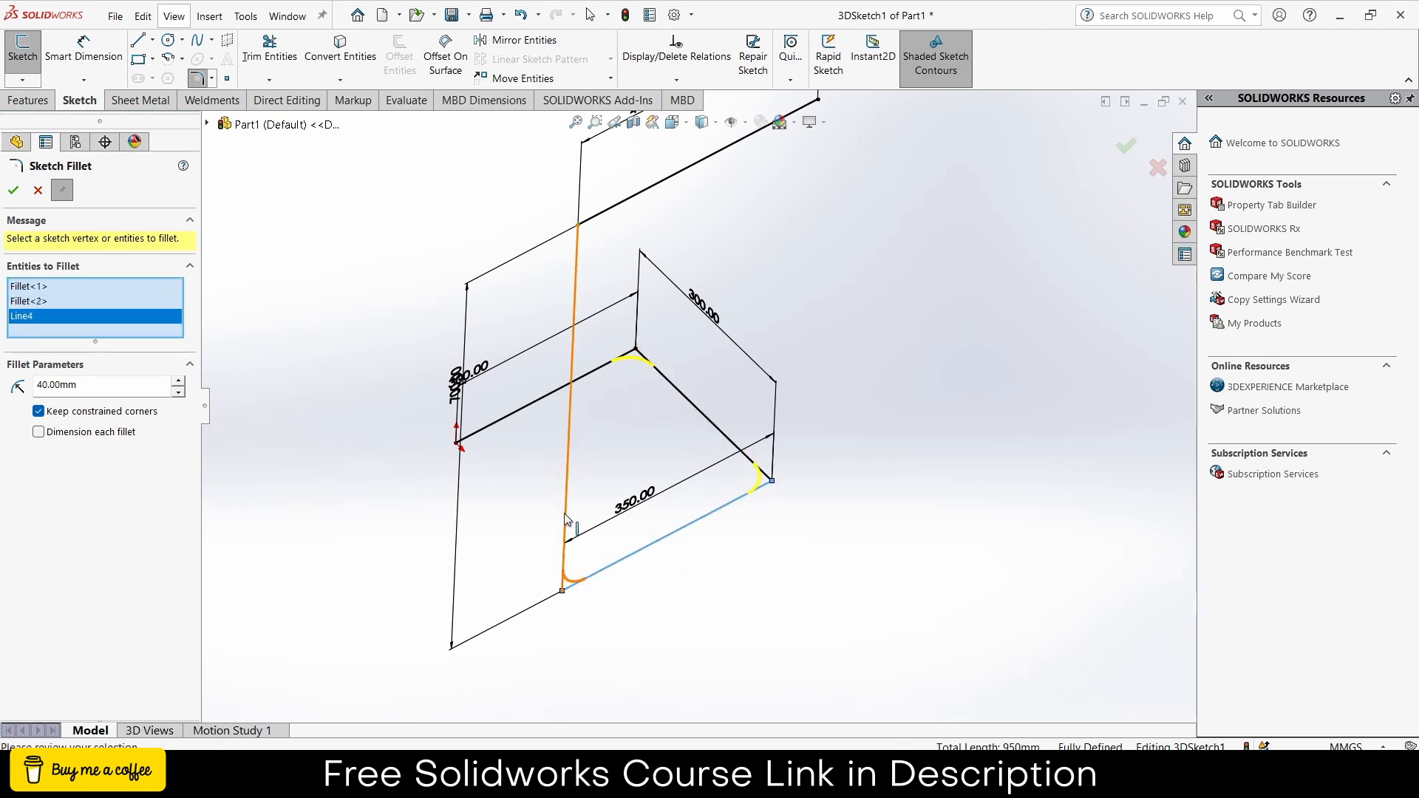
{"action": "left_click", "coordinate": [573, 266]}
{"action": "left_click", "coordinate": [588, 219]}
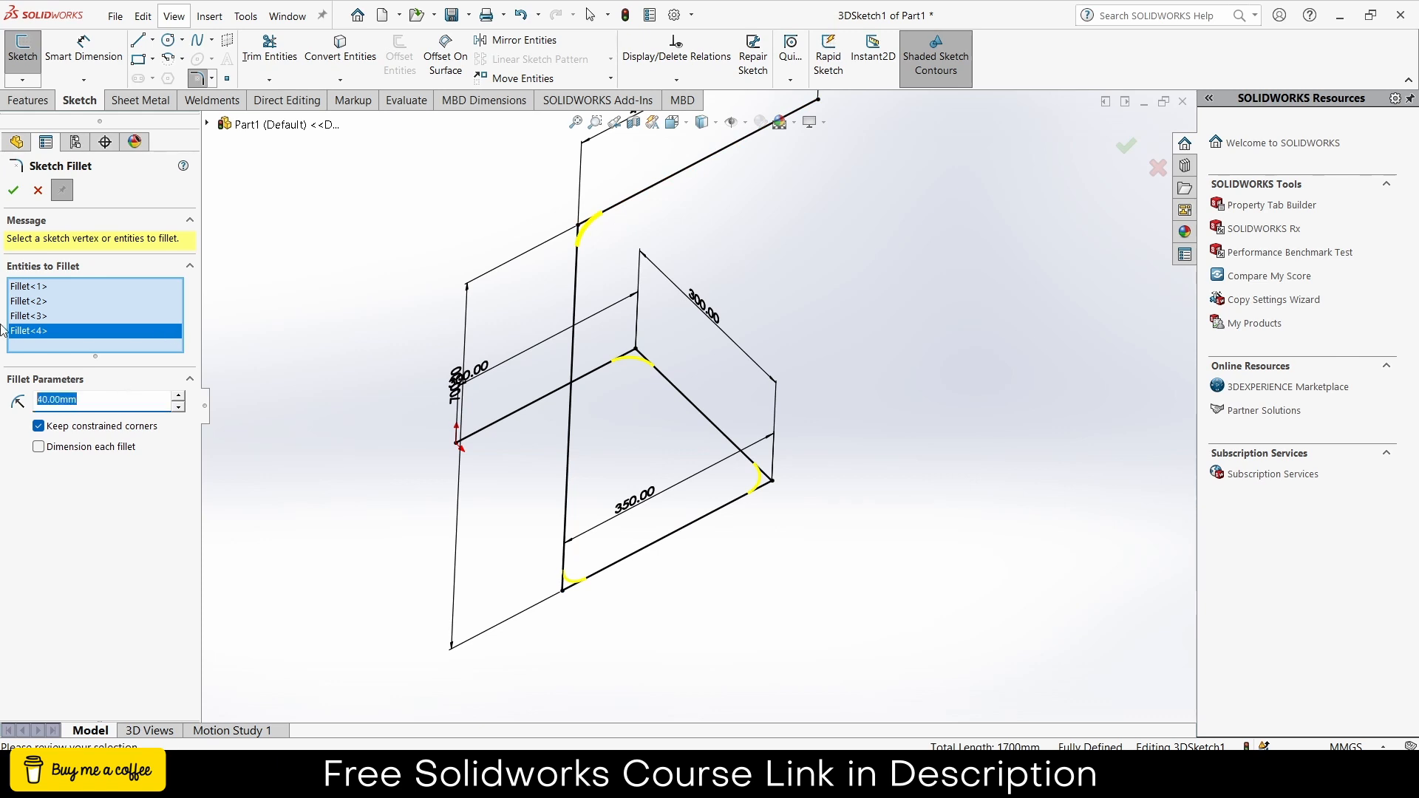
Step: Set the sketch fillet radius to 60 mm and apply it to the four picked corners
{"action": "type", "text": "60"}
{"action": "key", "text": "Return"}
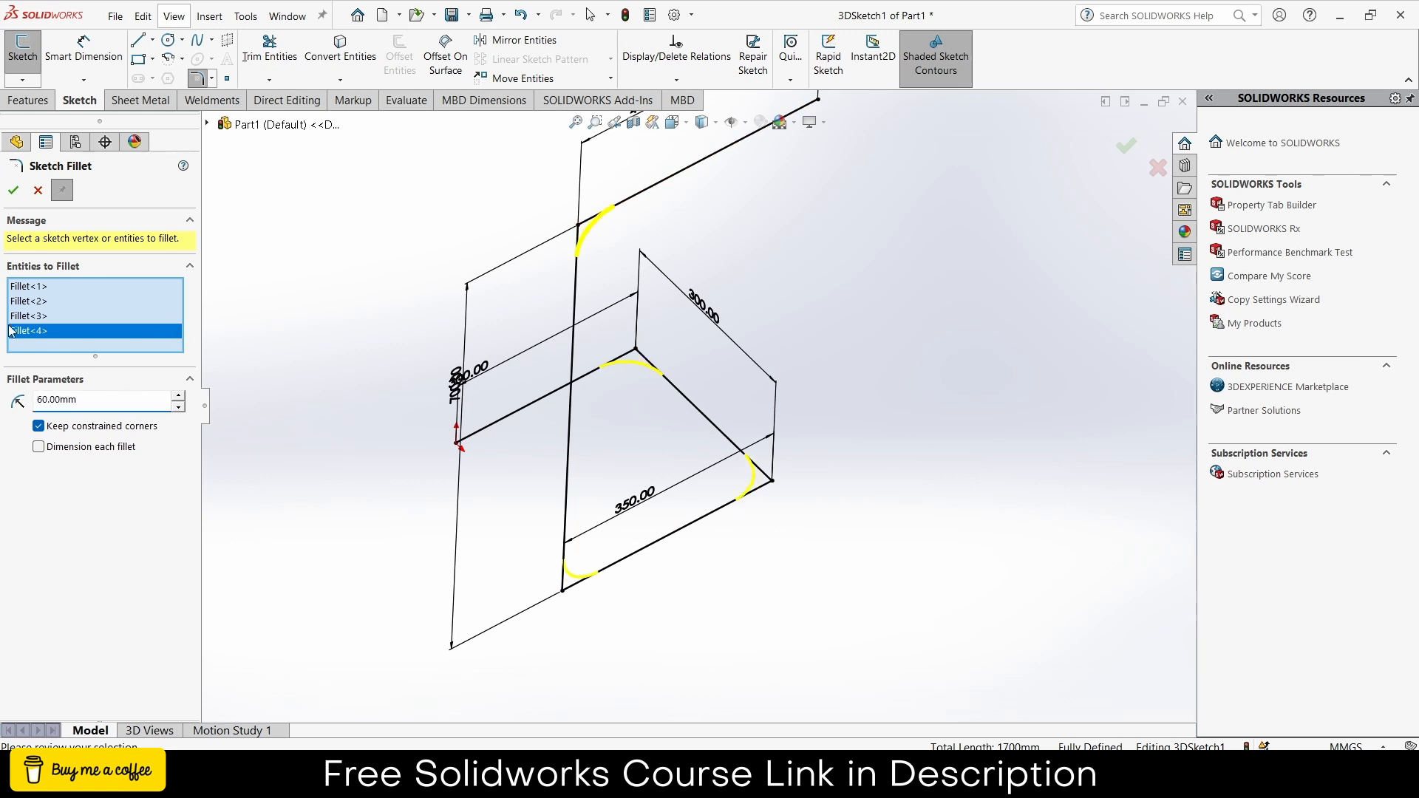
{"action": "left_click", "coordinate": [13, 191]}
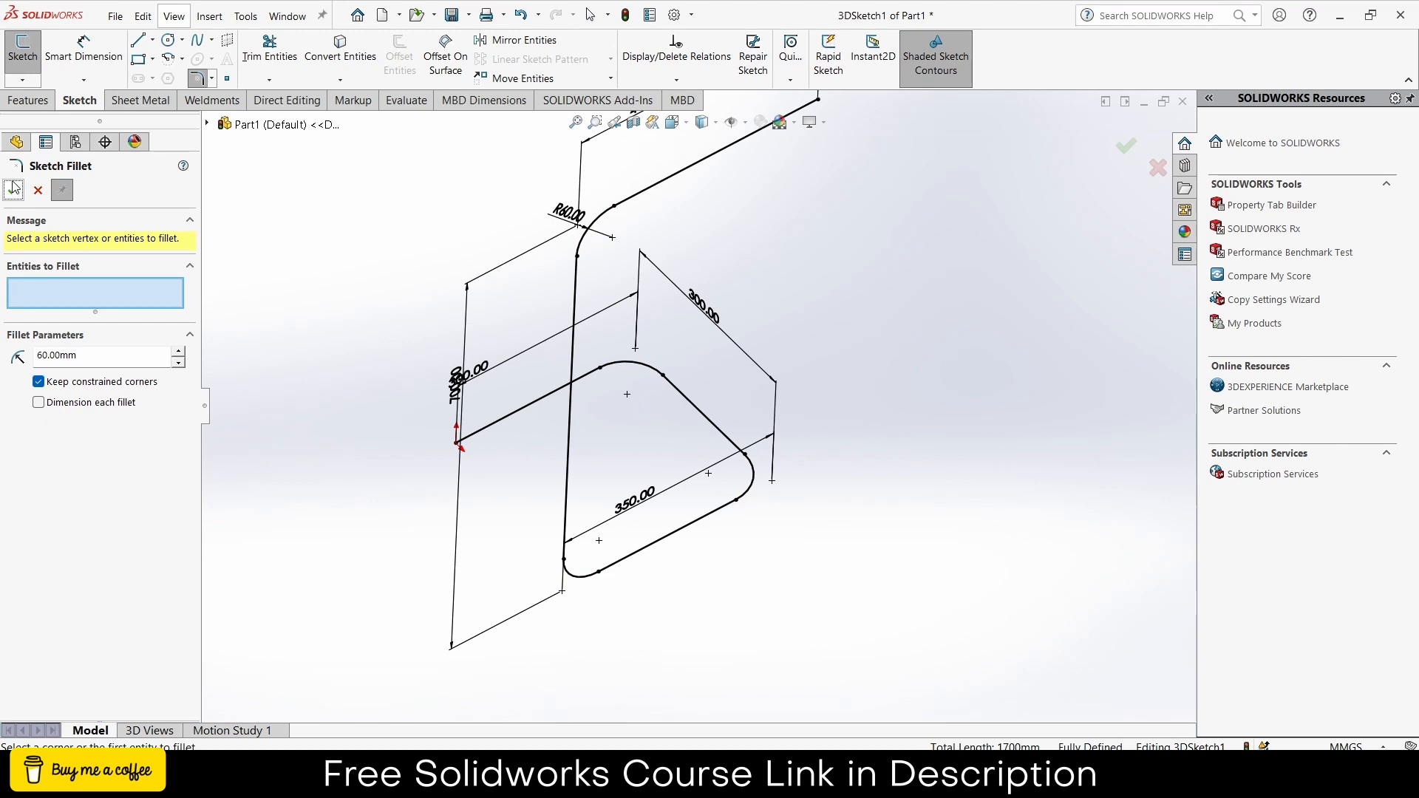
{"action": "left_click", "coordinate": [14, 190]}
Step: Start a Swept Boss/Base with a circular profile along the 3D sketch path and set its diameter to 60 mm
{"action": "mouse_move", "coordinate": [675, 401]}
{"action": "middle_mouse_down"}
{"action": "mouse_move", "coordinate": [801, 453]}
{"action": "mouse_move", "coordinate": [631, 375]}
{"action": "mouse_move", "coordinate": [661, 299]}
{"action": "middle_mouse_up"}
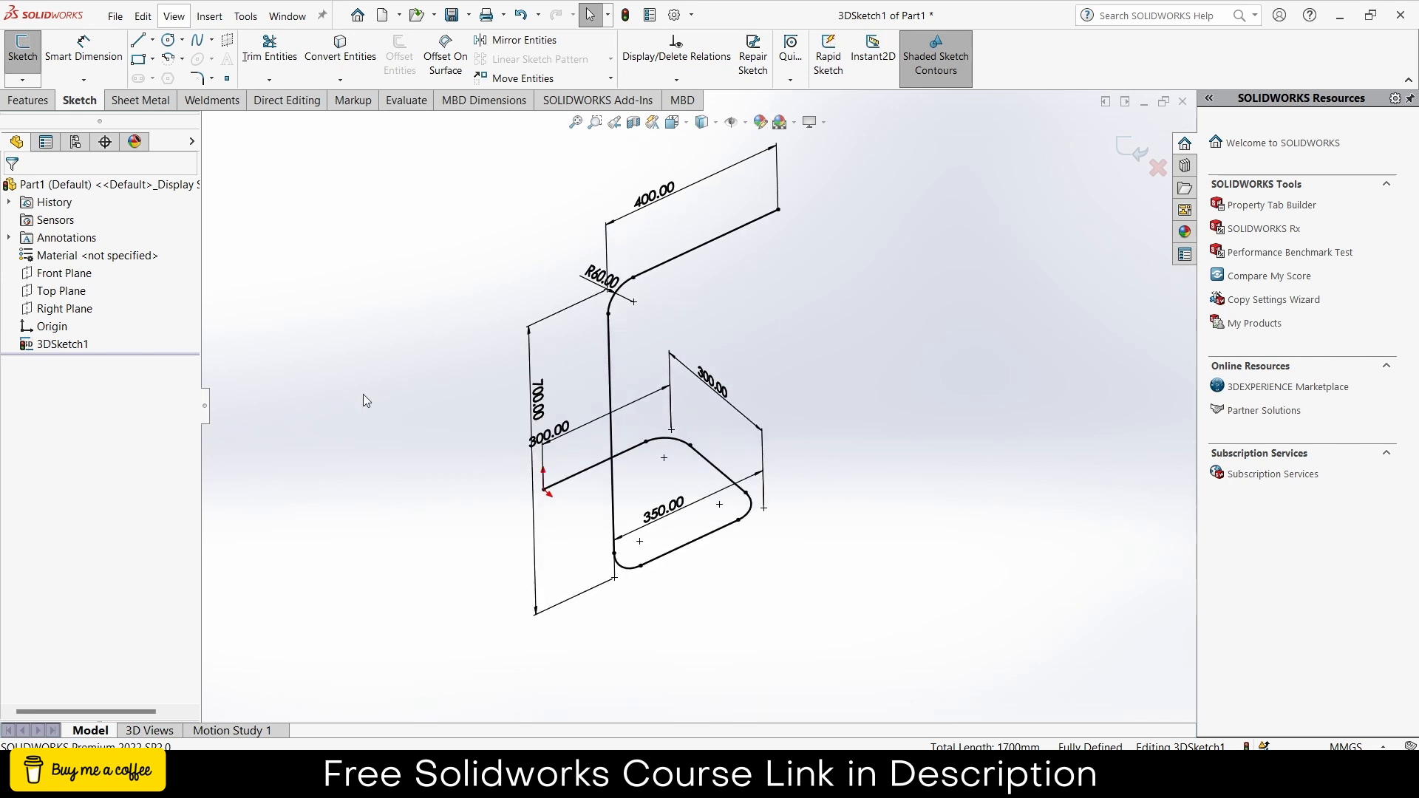
{"action": "left_click", "coordinate": [31, 101]}
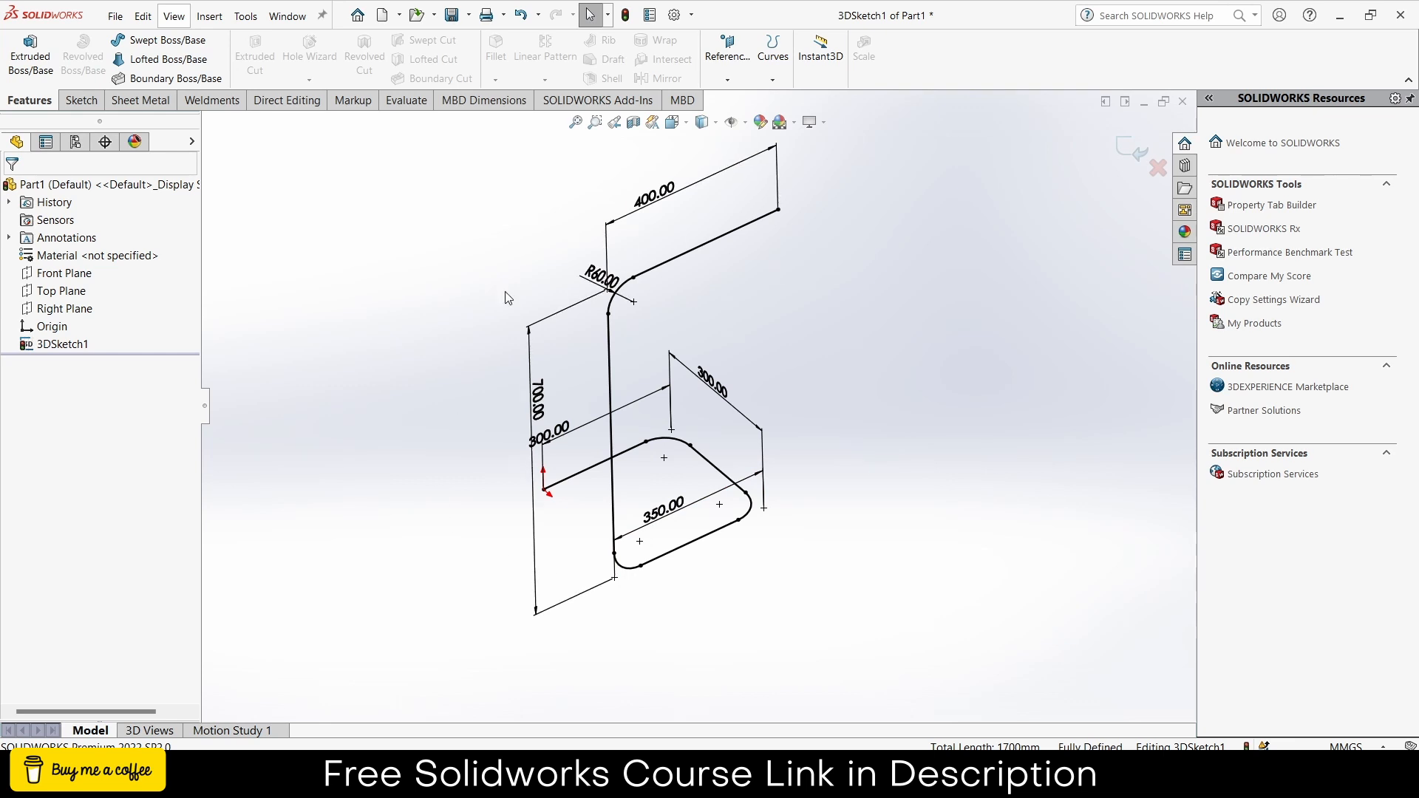
{"action": "left_click", "coordinate": [159, 41]}
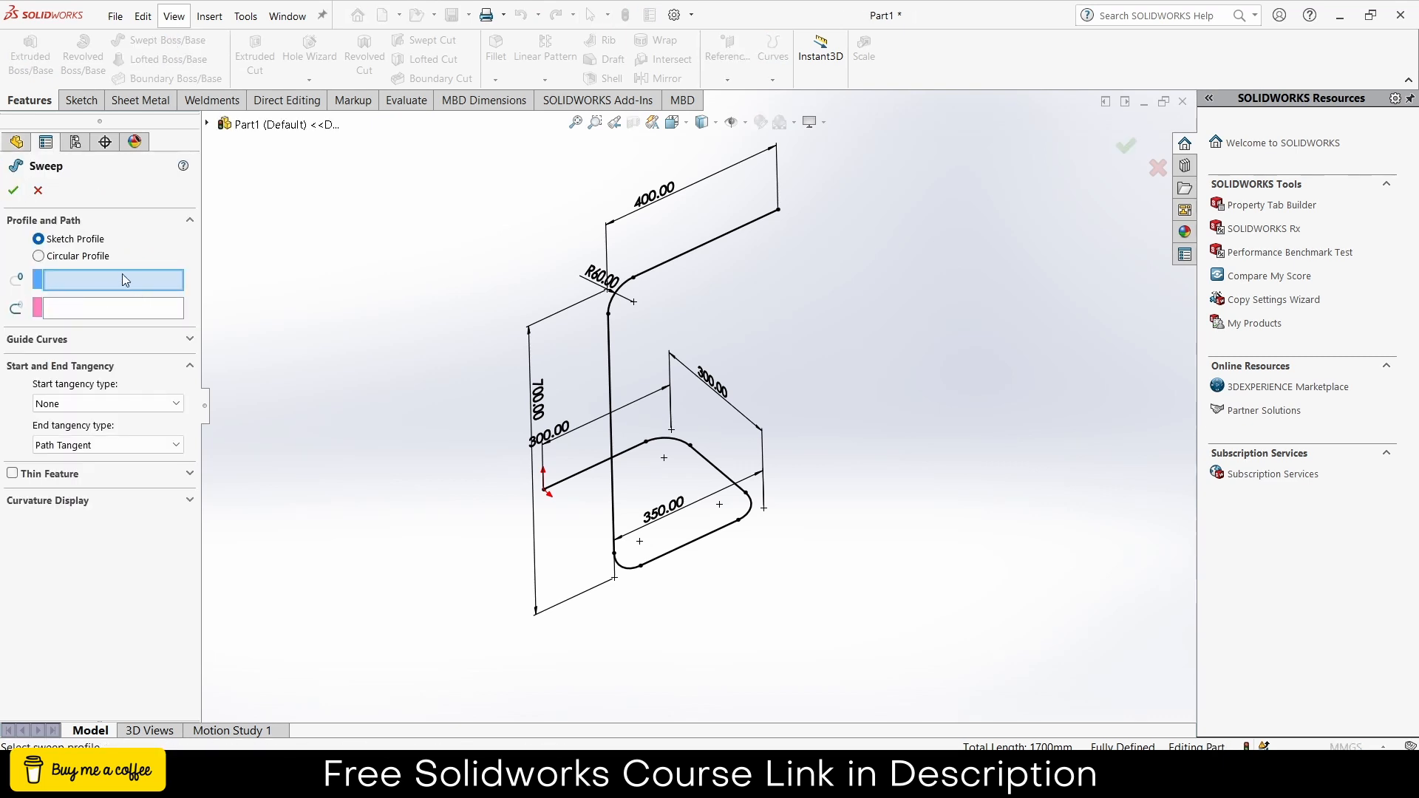
{"action": "left_click", "coordinate": [86, 257]}
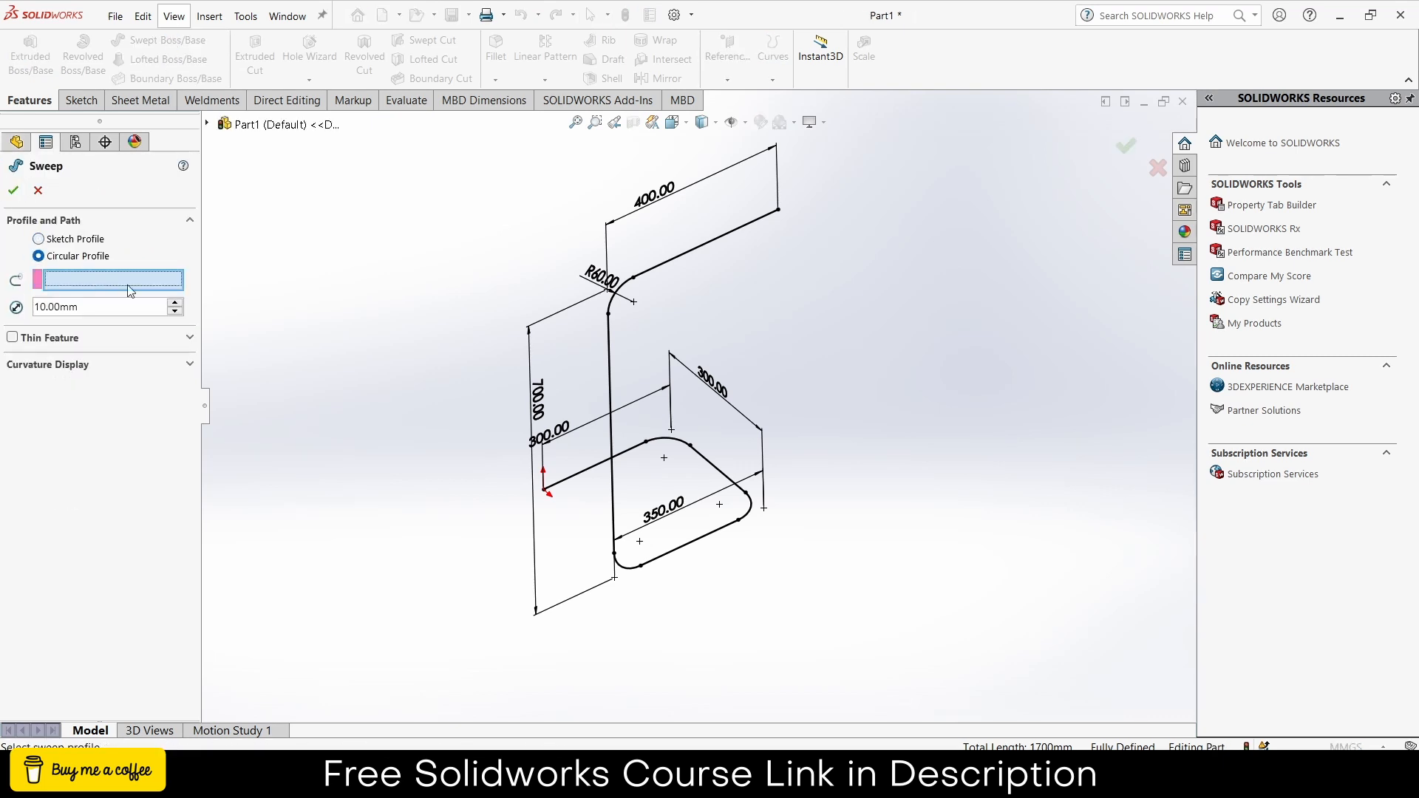
{"action": "left_click", "coordinate": [569, 478]}
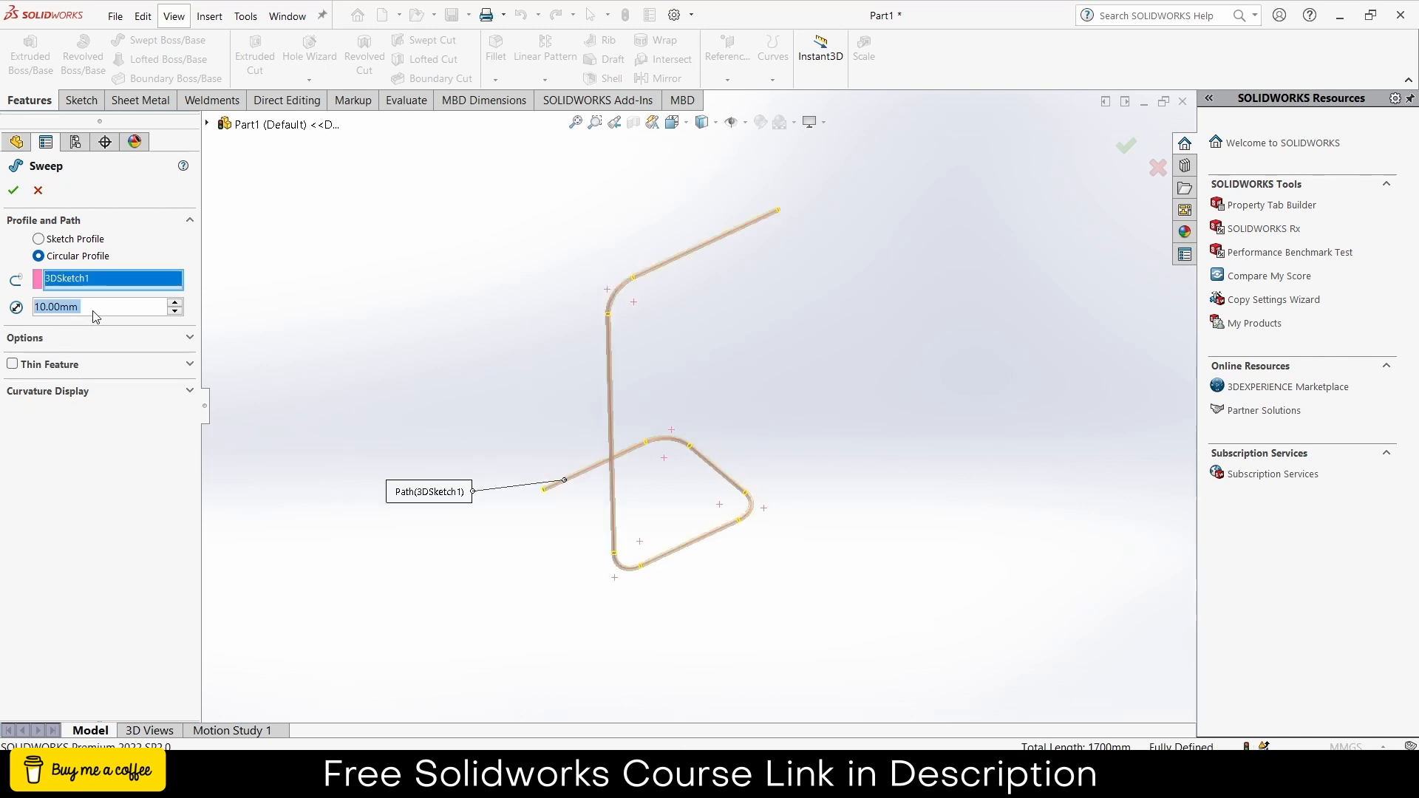
{"action": "type", "text": "60"}
{"action": "key", "text": "Return"}
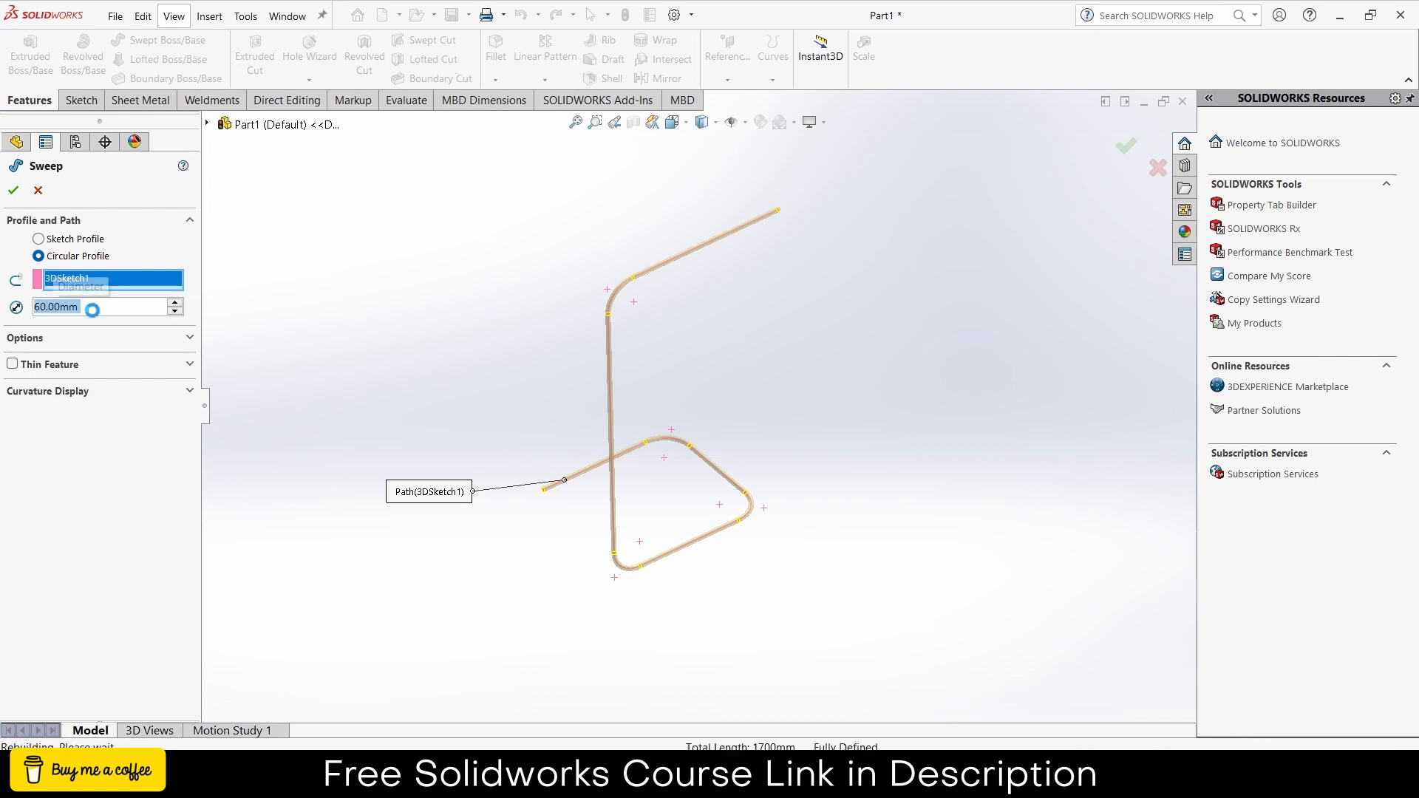
Step: Make the sweep a one-direction thin feature with a wall thickness of 5 mm
{"action": "scroll", "coordinate": [619, 491], "scroll_direction": "down", "scroll_amount": 3}
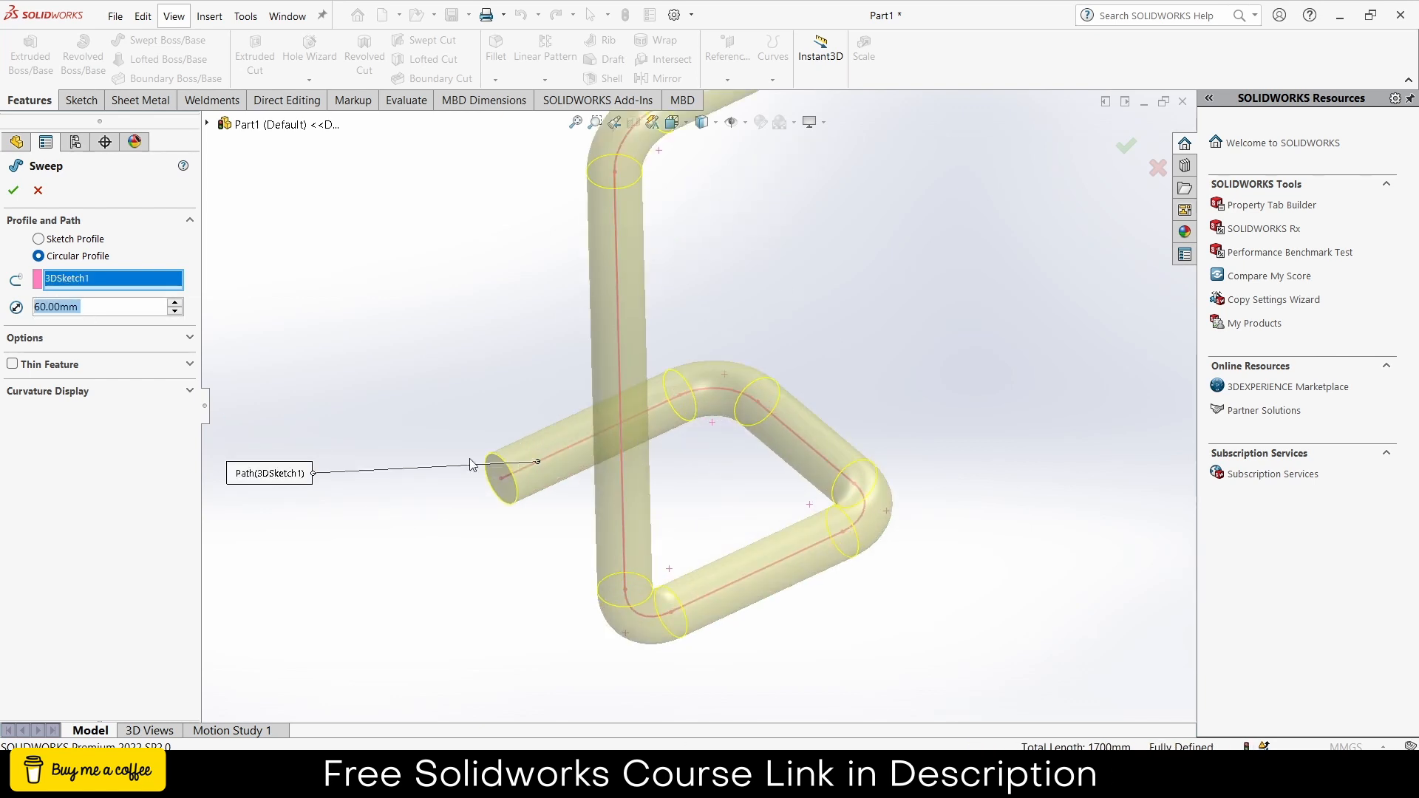
{"action": "left_click", "coordinate": [13, 365]}
{"action": "triple_click", "coordinate": [102, 421]}
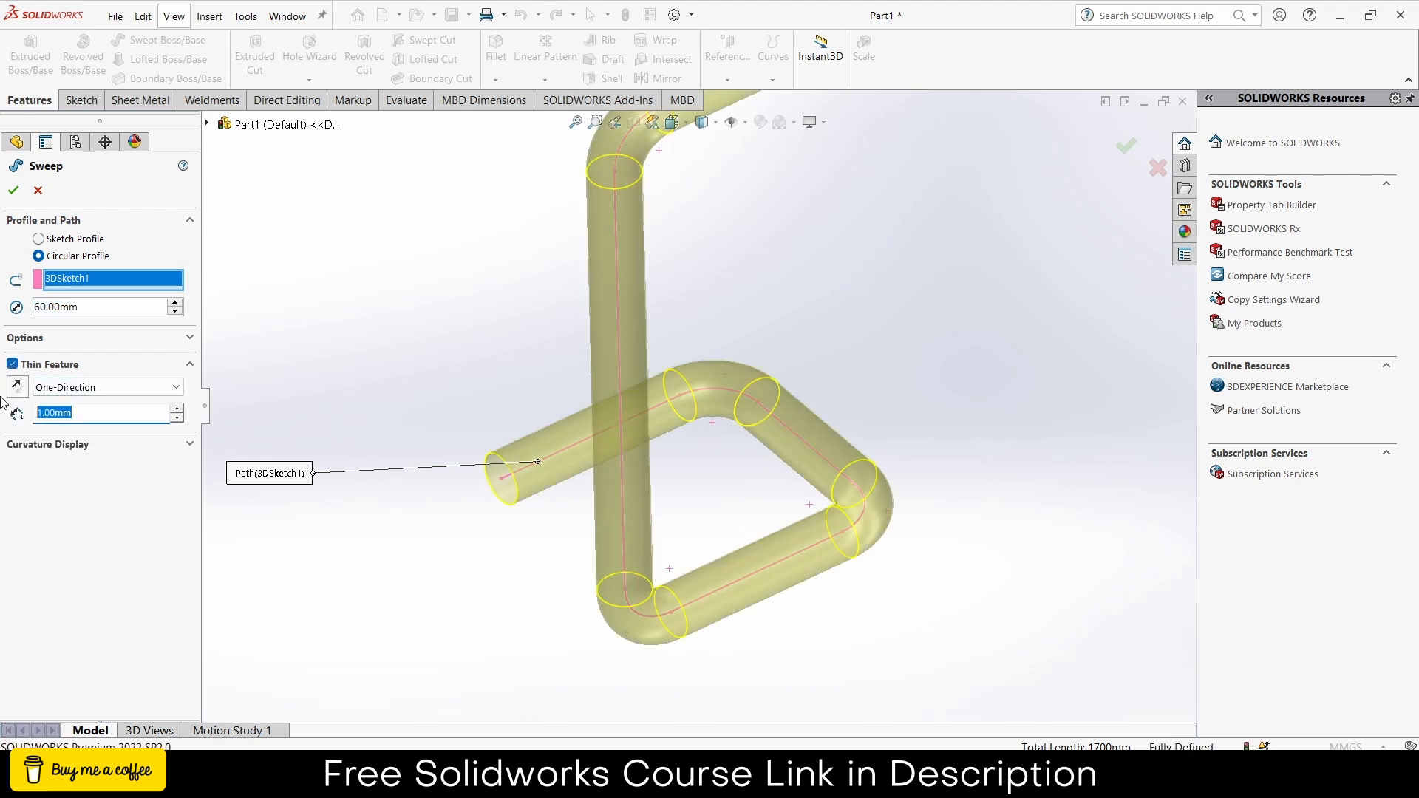
{"action": "key", "text": "Return"}
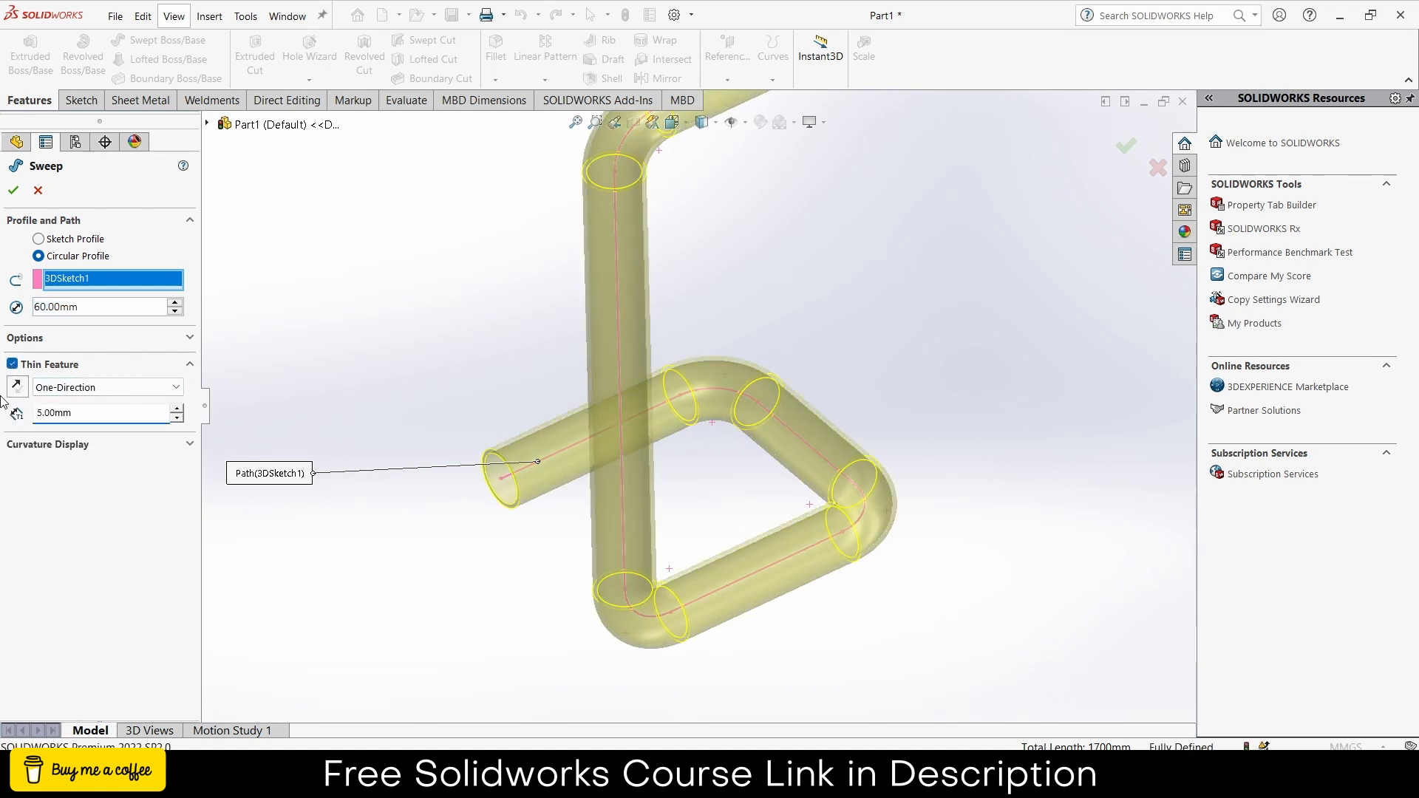
Step: Try reversing the thin wall to the inside of the profile and set it back to the outside
{"action": "scroll", "coordinate": [534, 473], "scroll_direction": "down", "scroll_amount": 2}
{"action": "middle_click_drag", "start_coordinate": [533, 473], "coordinate": [548, 368]}
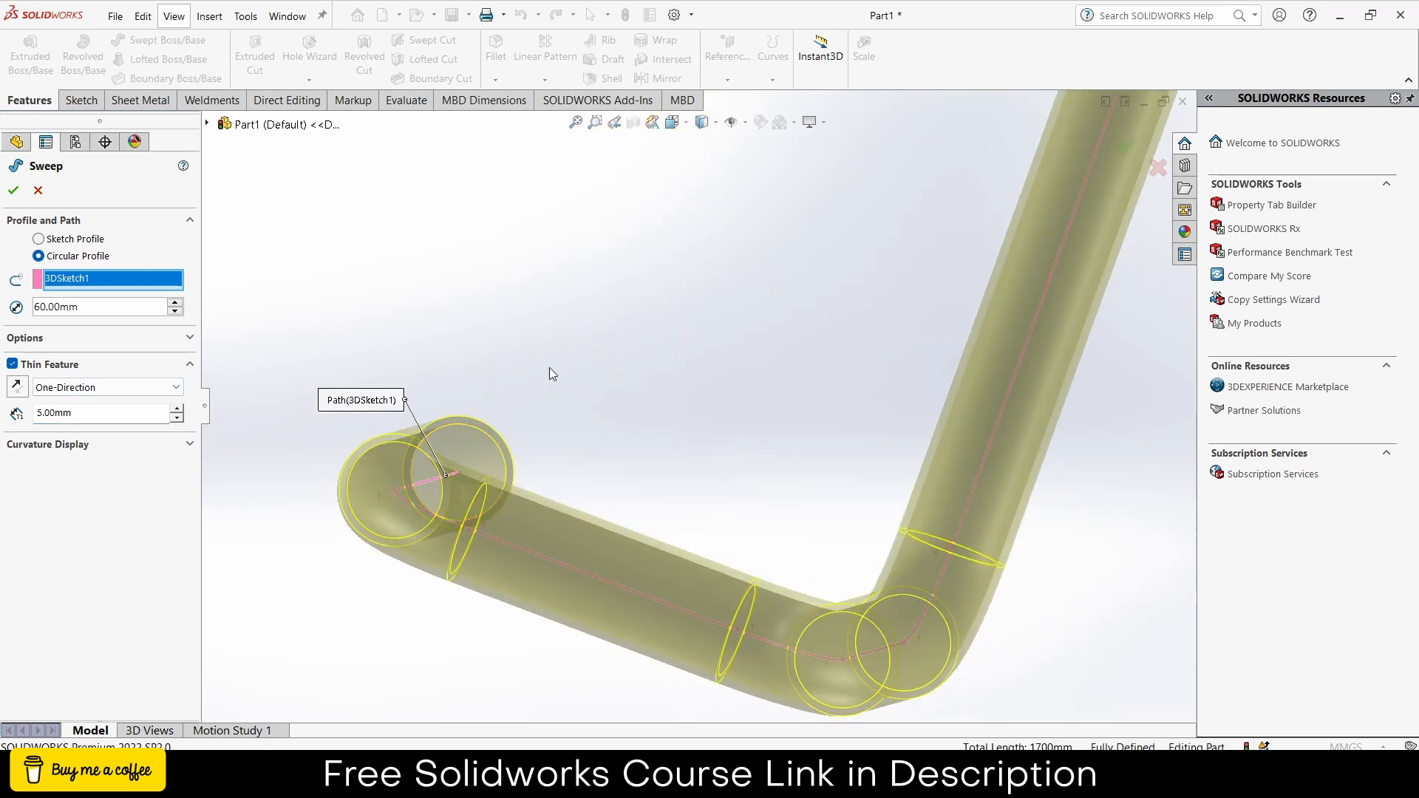
{"action": "scroll", "coordinate": [452, 441], "scroll_direction": "down", "scroll_amount": 3}
{"action": "left_click", "coordinate": [24, 385]}
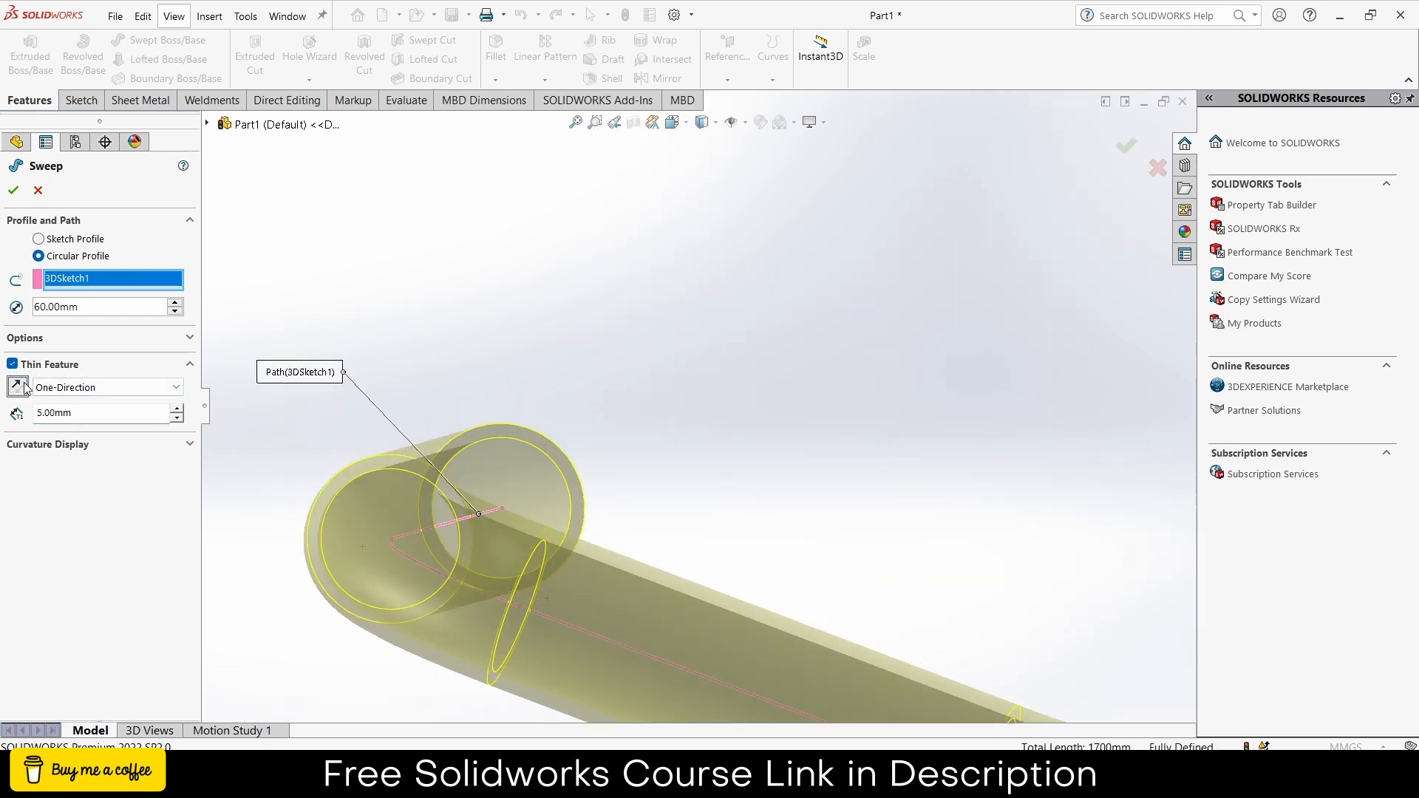
{"action": "left_click", "coordinate": [24, 386]}
{"action": "left_click", "coordinate": [24, 386]}
{"action": "left_click", "coordinate": [18, 387]}
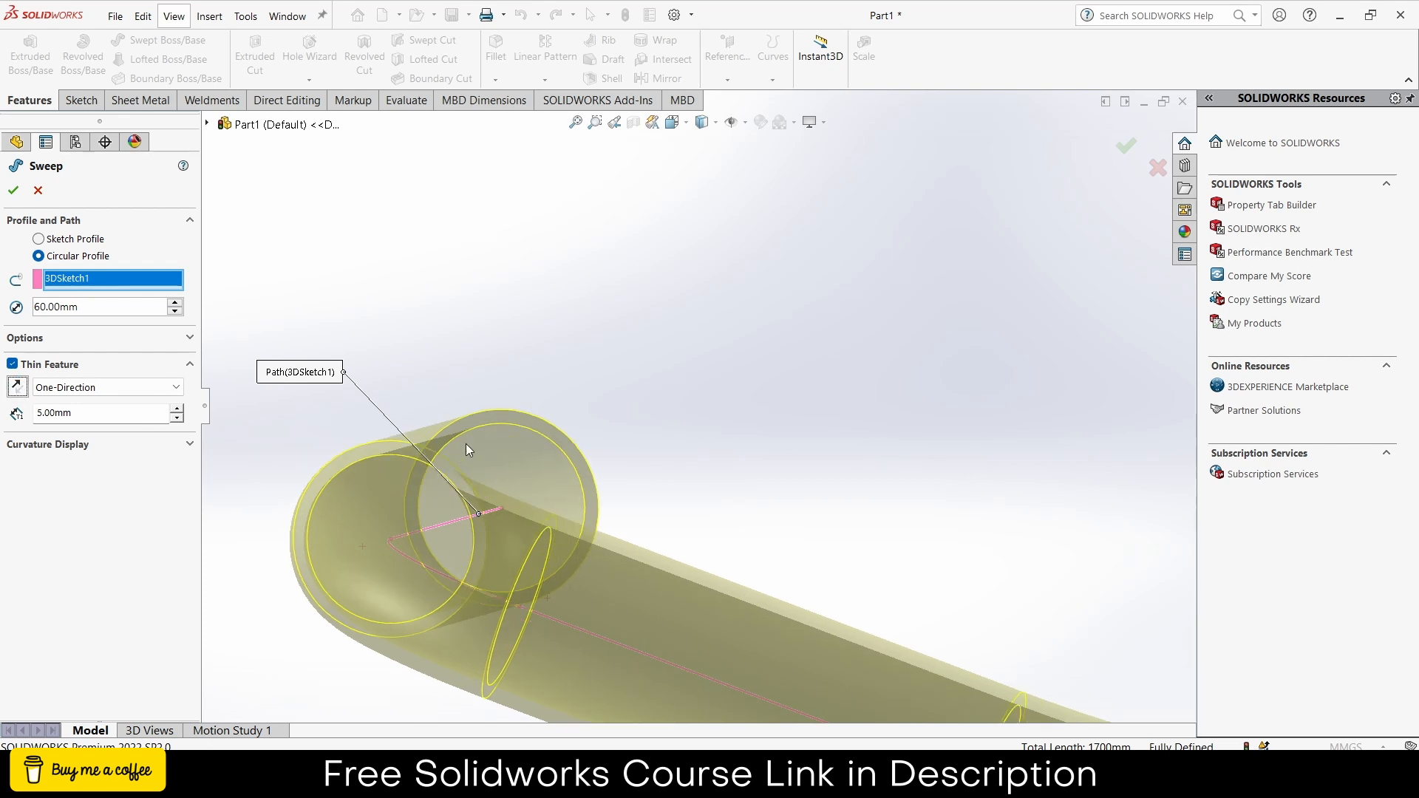
Step: Check the preview of the tube and complete the thin-walled sweep
{"action": "scroll", "coordinate": [622, 403], "scroll_direction": "up", "scroll_amount": 5}
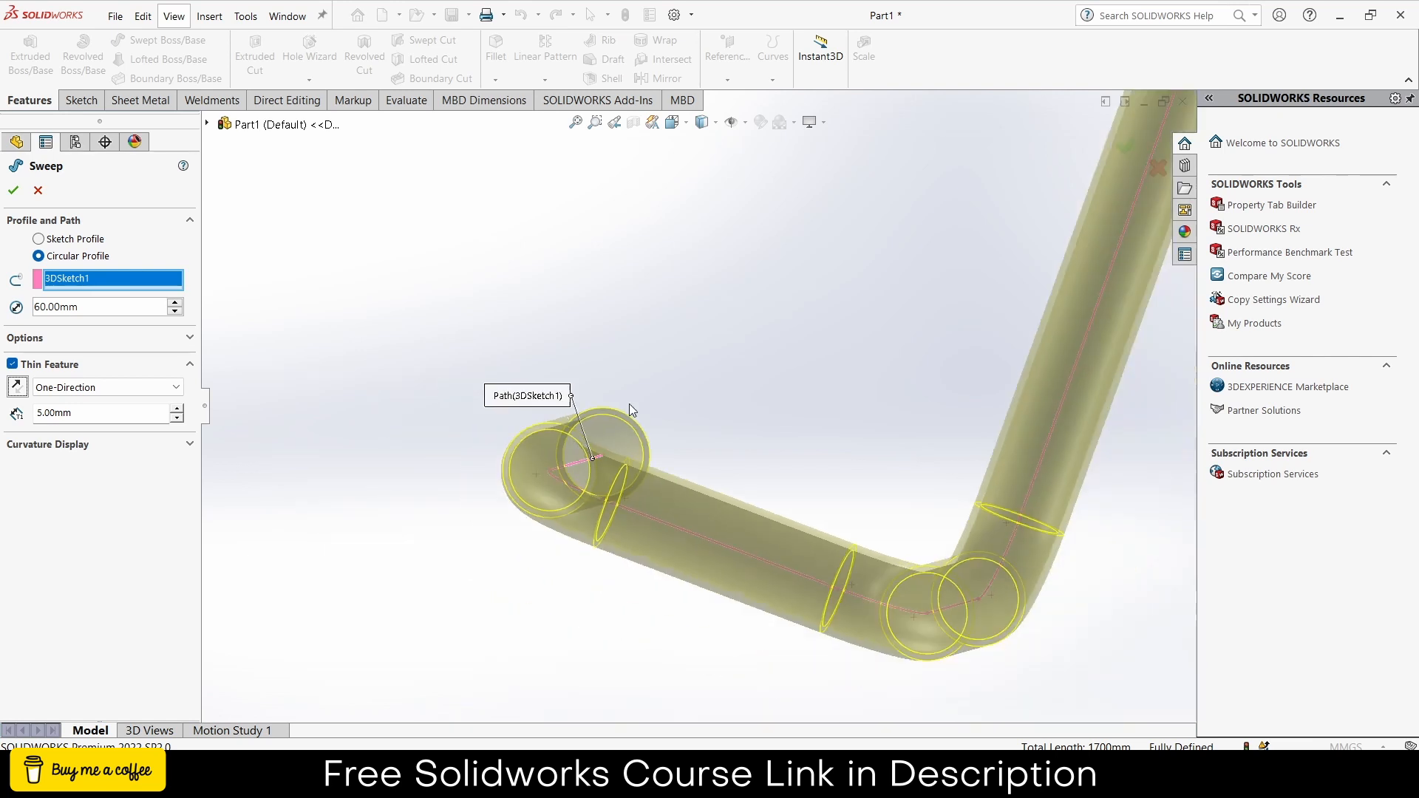
{"action": "scroll", "coordinate": [667, 437], "scroll_direction": "down", "scroll_amount": 2}
{"action": "scroll", "coordinate": [669, 434], "scroll_direction": "up", "scroll_amount": 2}
{"action": "scroll", "coordinate": [682, 406], "scroll_direction": "down", "scroll_amount": 1}
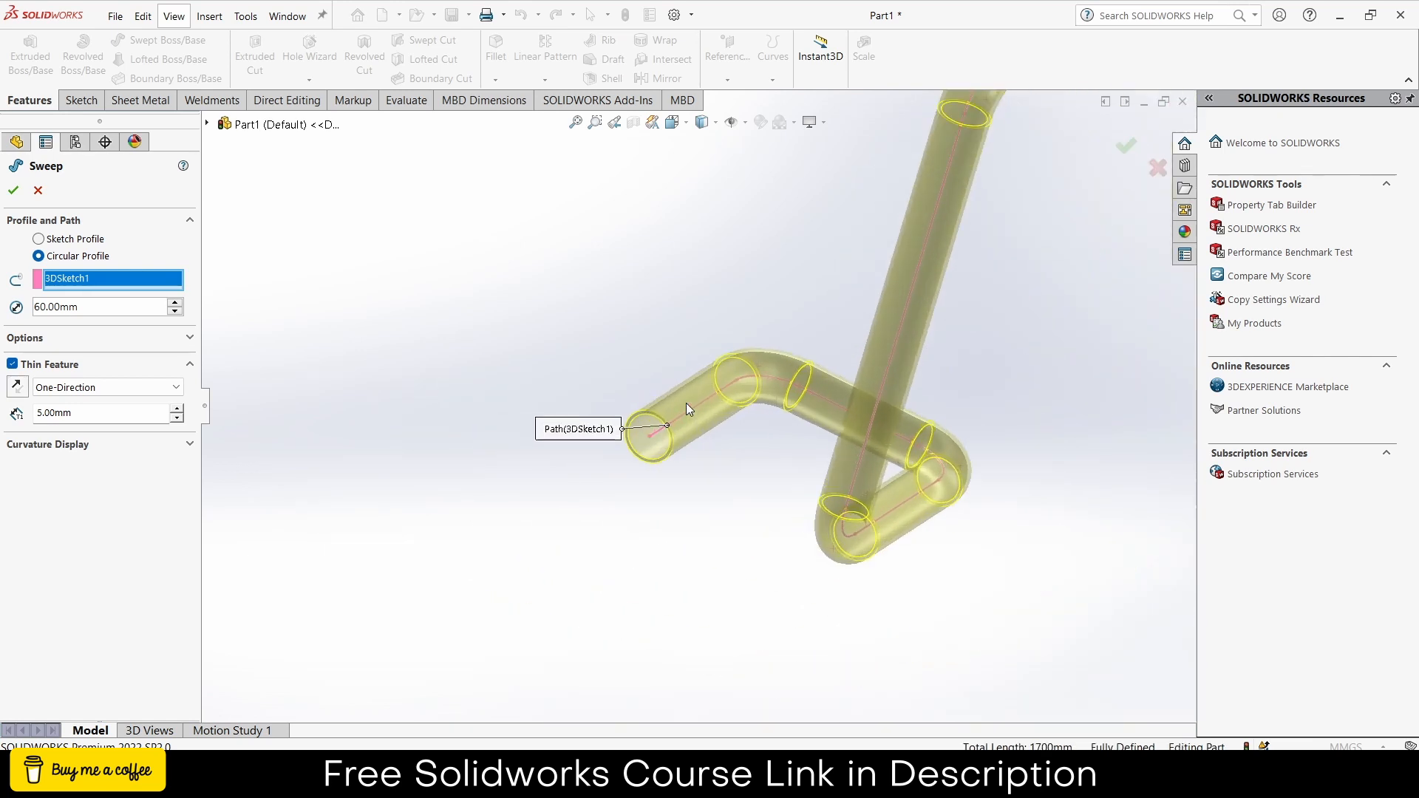
{"action": "left_click", "coordinate": [14, 189]}
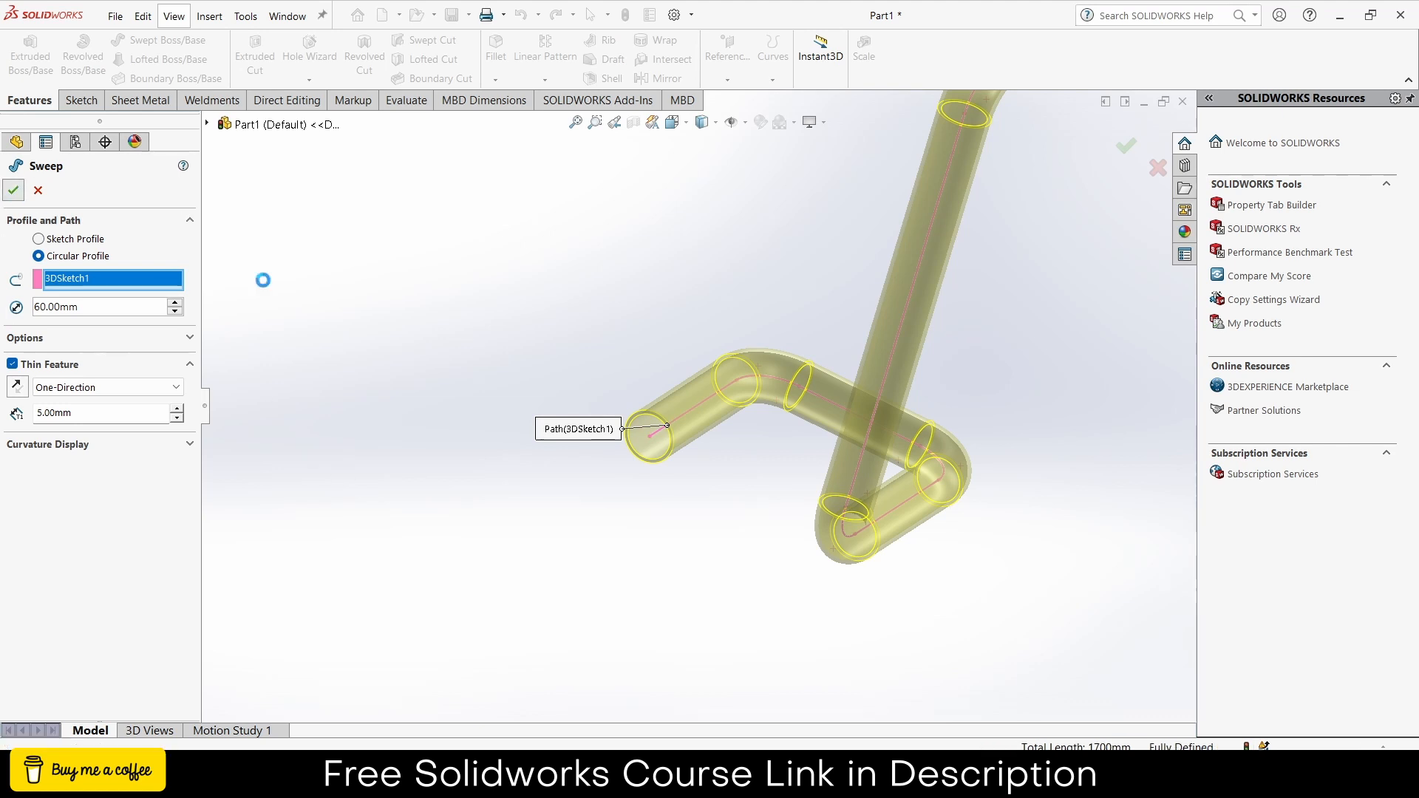
Step: Start a sketch on the ring-shaped end face of the lower tube and convert its outer circular edge into the sketch
{"action": "scroll", "coordinate": [663, 414], "scroll_direction": "down", "scroll_amount": 5}
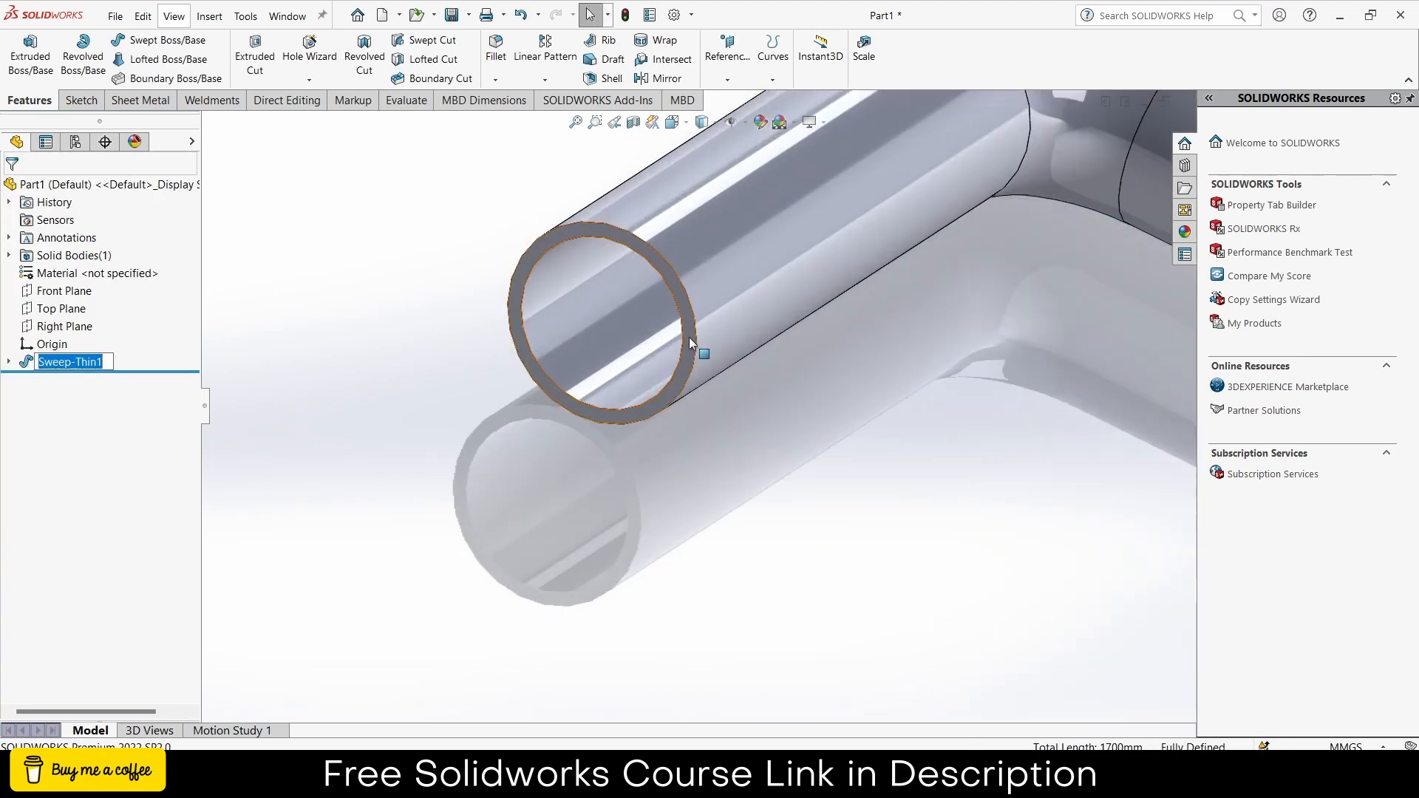
{"action": "left_click", "coordinate": [687, 336]}
{"action": "left_click", "coordinate": [760, 293]}
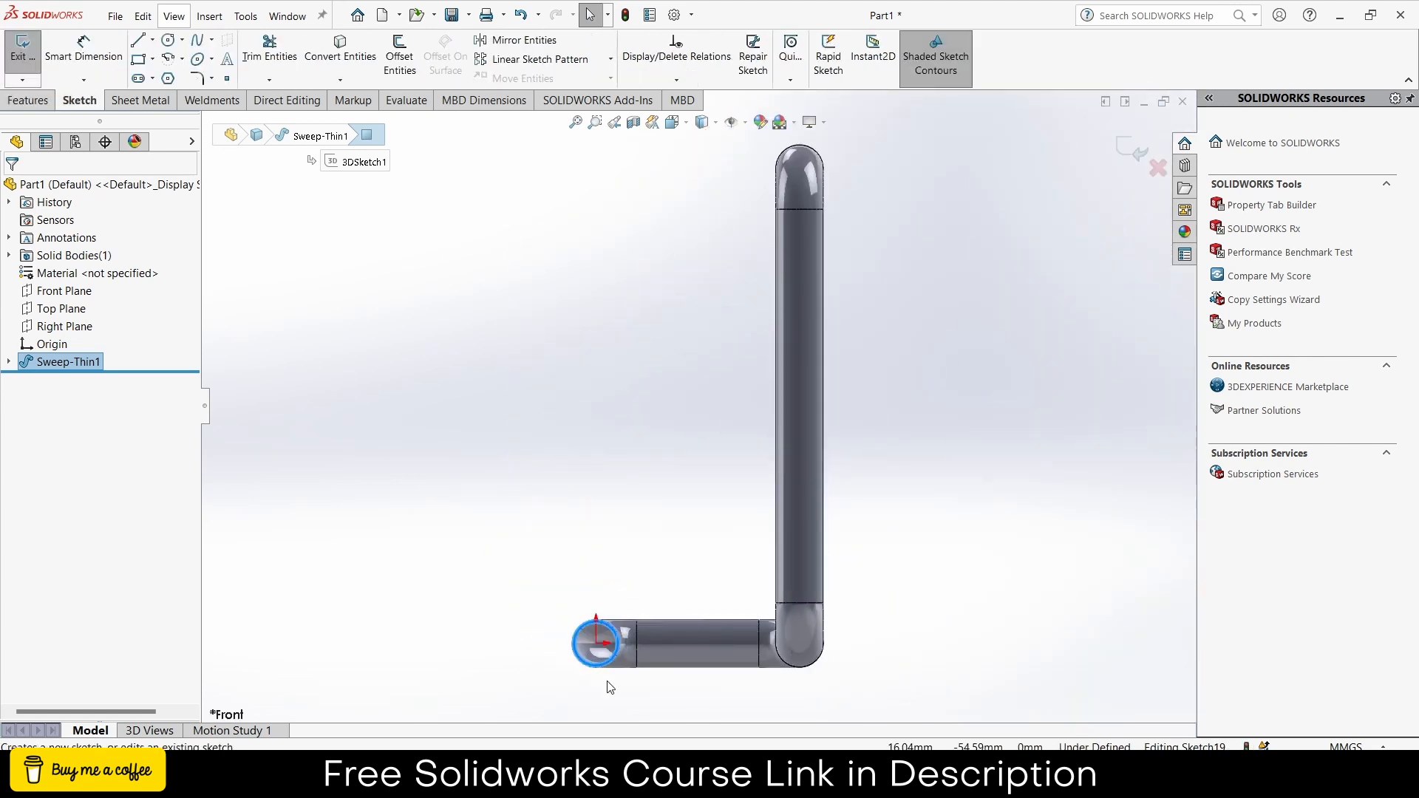
{"action": "left_click", "coordinate": [601, 561]}
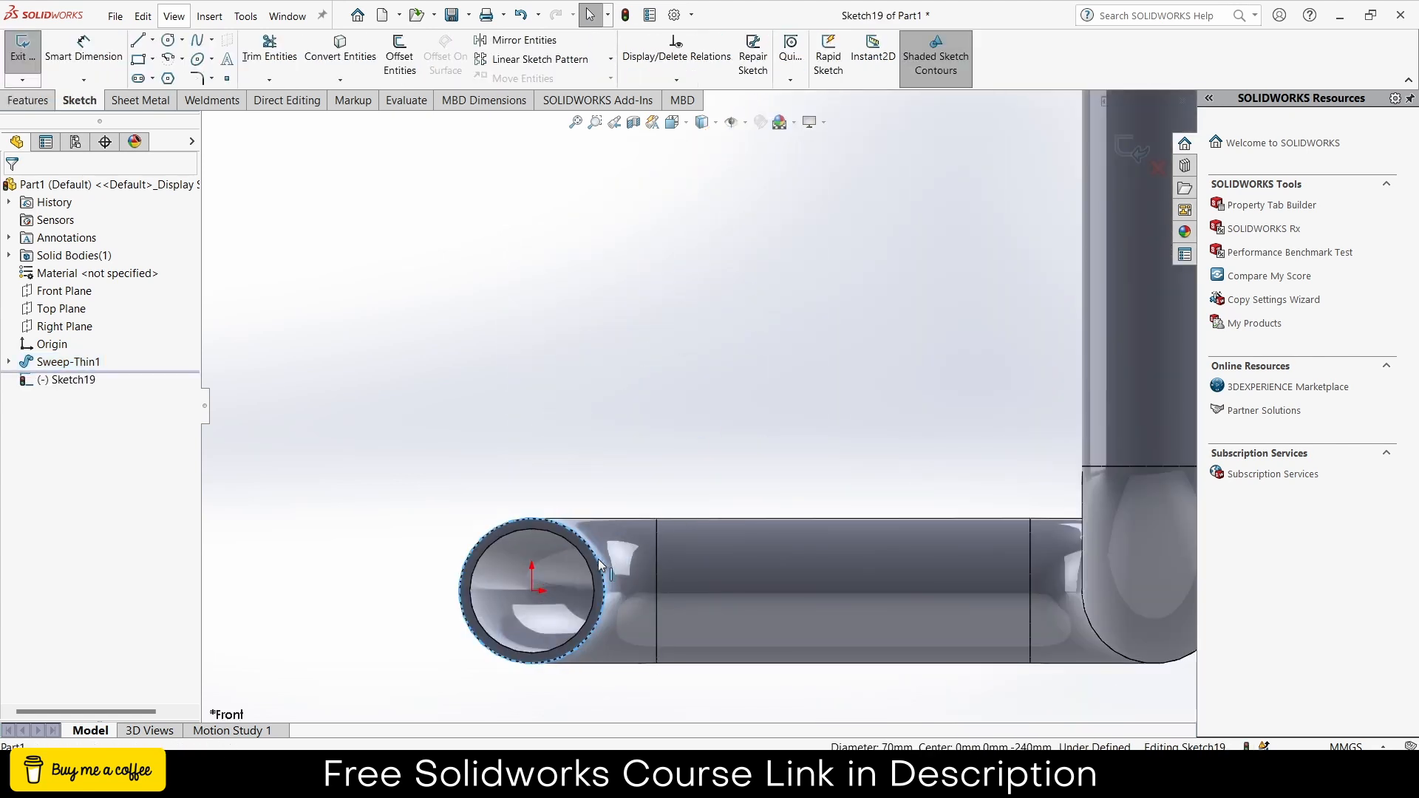
{"action": "left_click", "coordinate": [339, 61]}
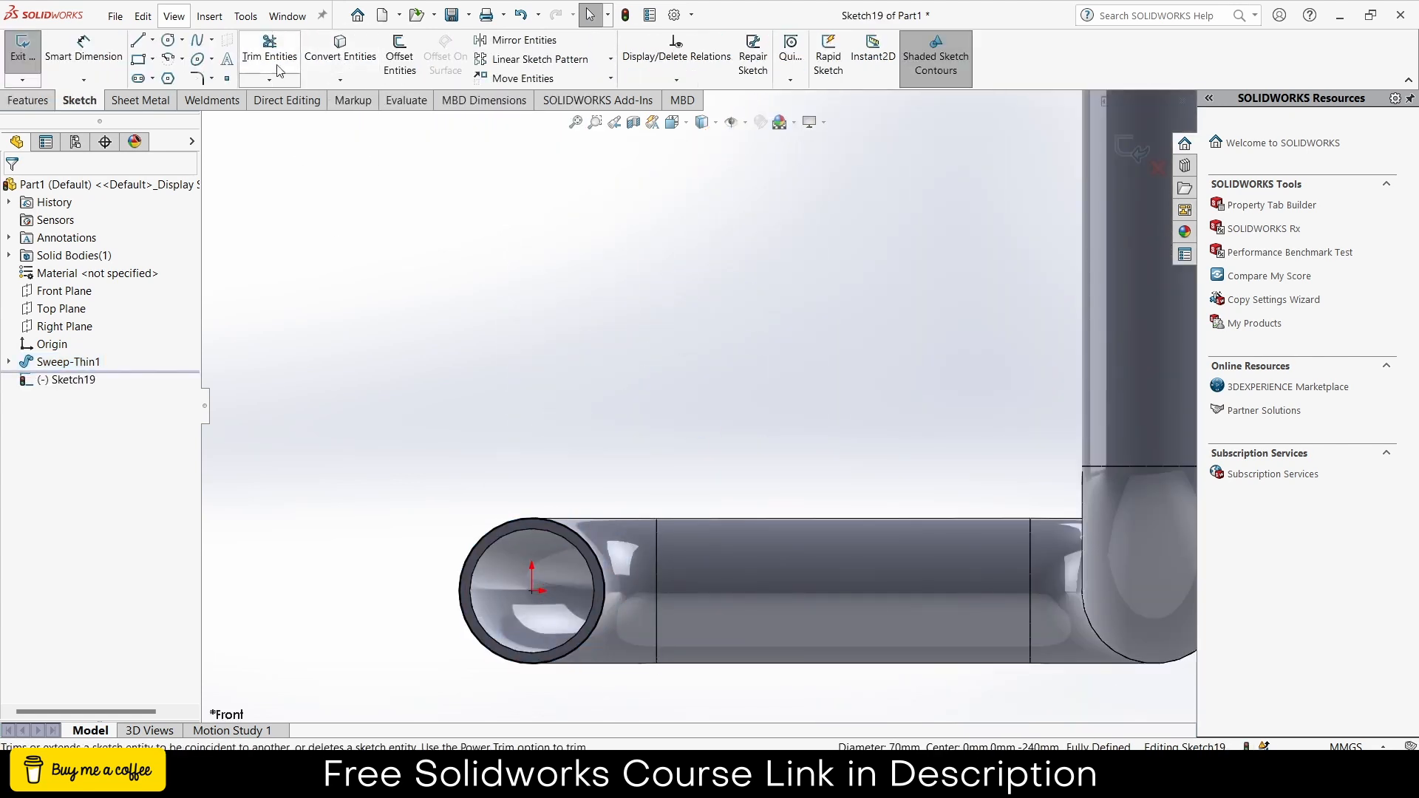
Step: Sketch a circle centred on the origin around the tube end and set its diameter to 140 mm
{"action": "left_click", "coordinate": [170, 41]}
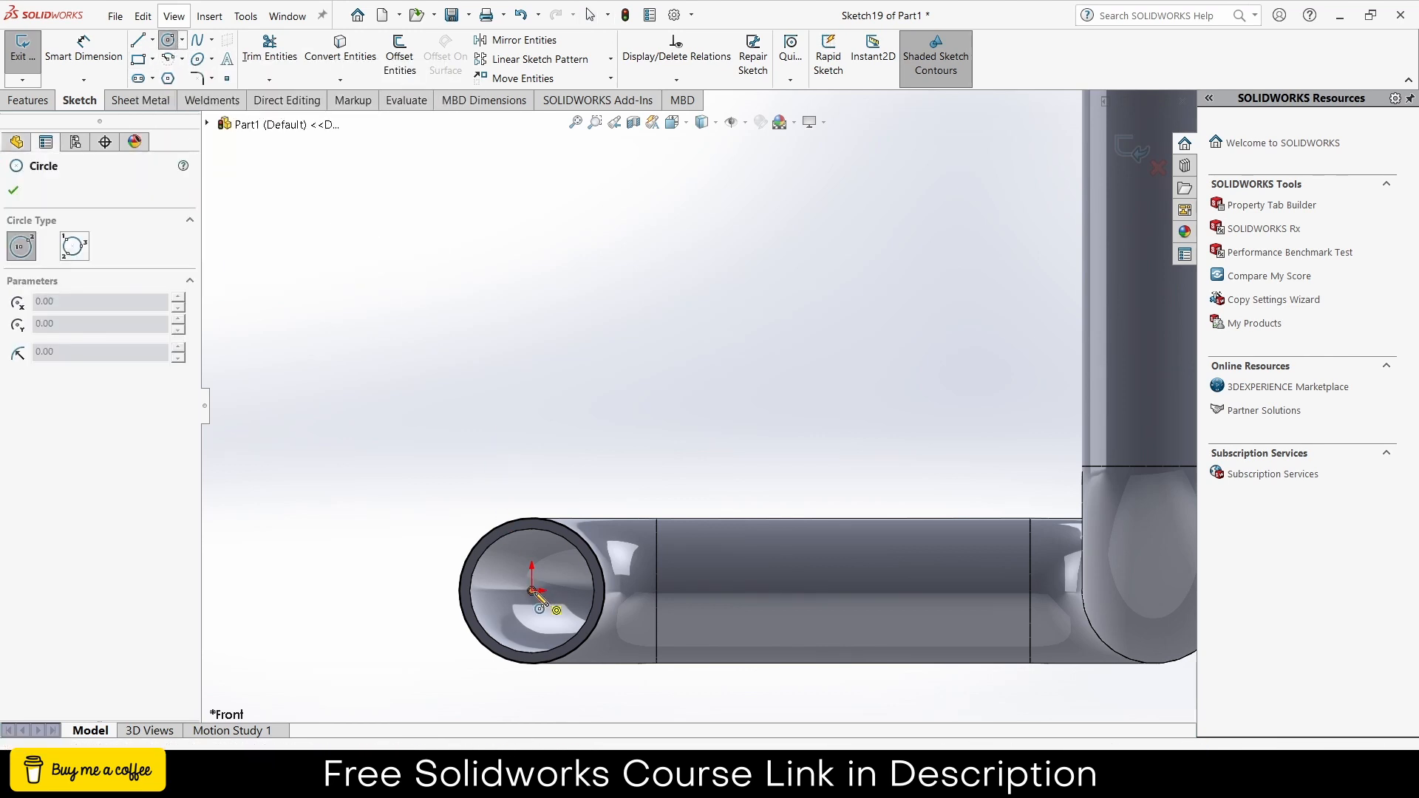
{"action": "left_click", "coordinate": [532, 590]}
{"action": "left_click", "coordinate": [625, 481]}
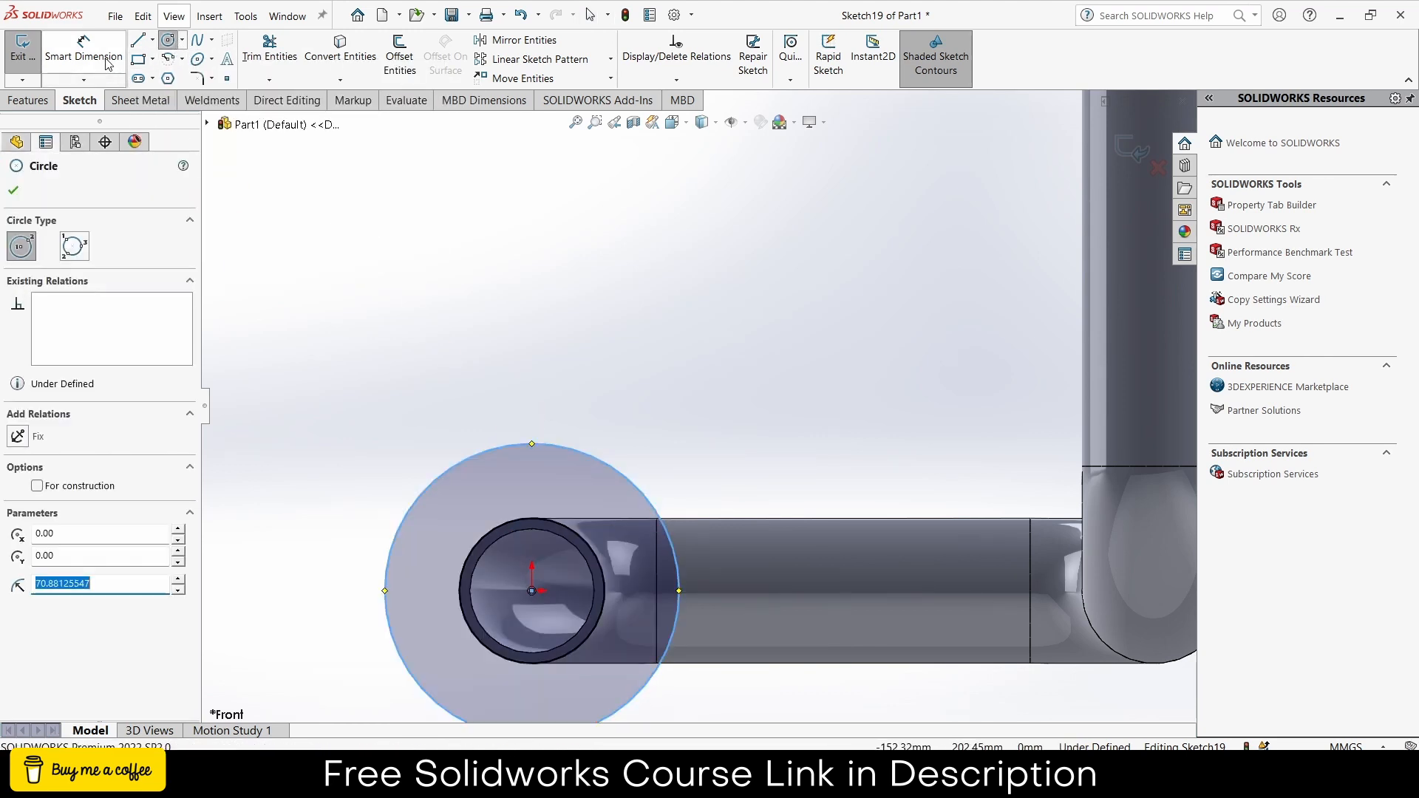
{"action": "key", "text": "Escape"}
{"action": "left_click", "coordinate": [607, 473]}
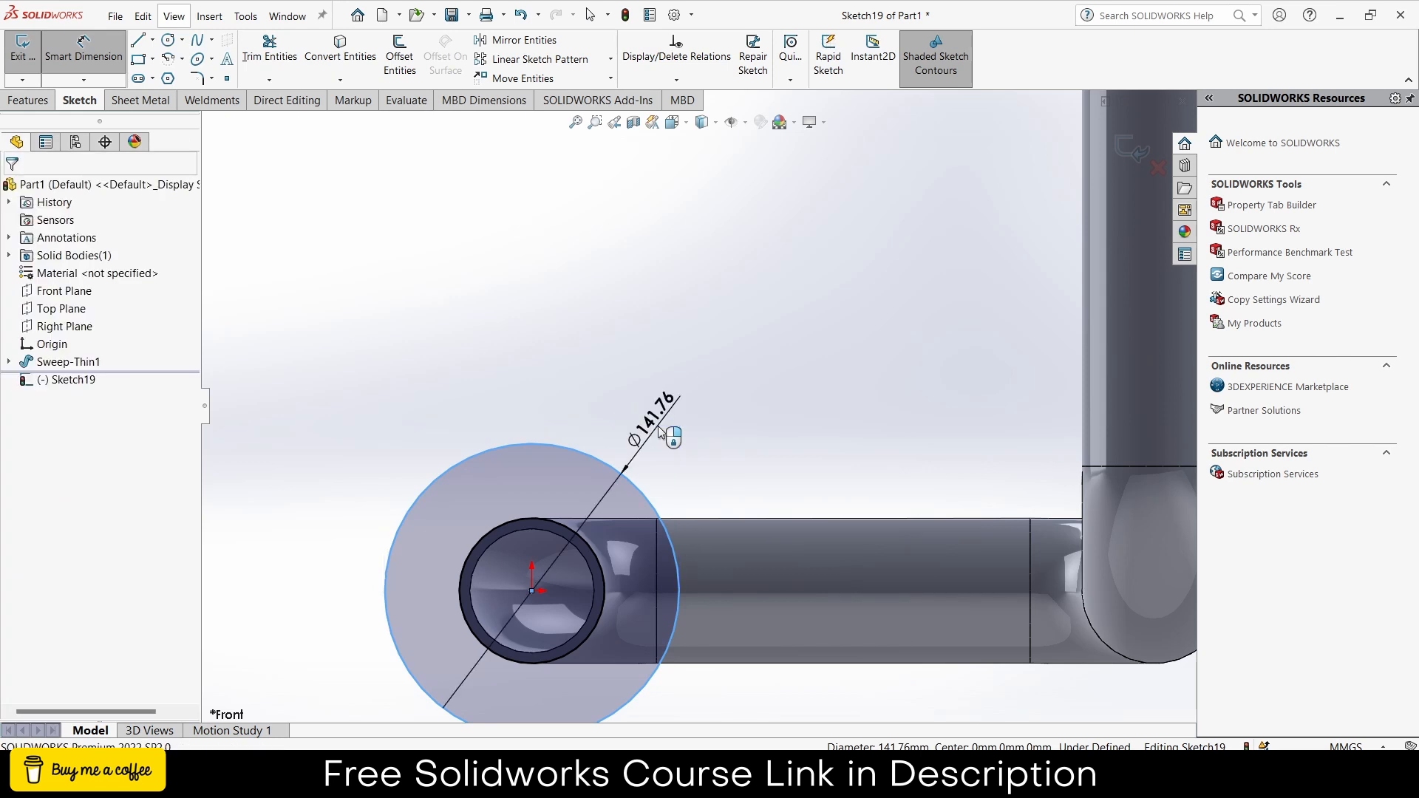
{"action": "left_click", "coordinate": [658, 427]}
{"action": "type", "text": "140"}
{"action": "key", "text": "Return"}
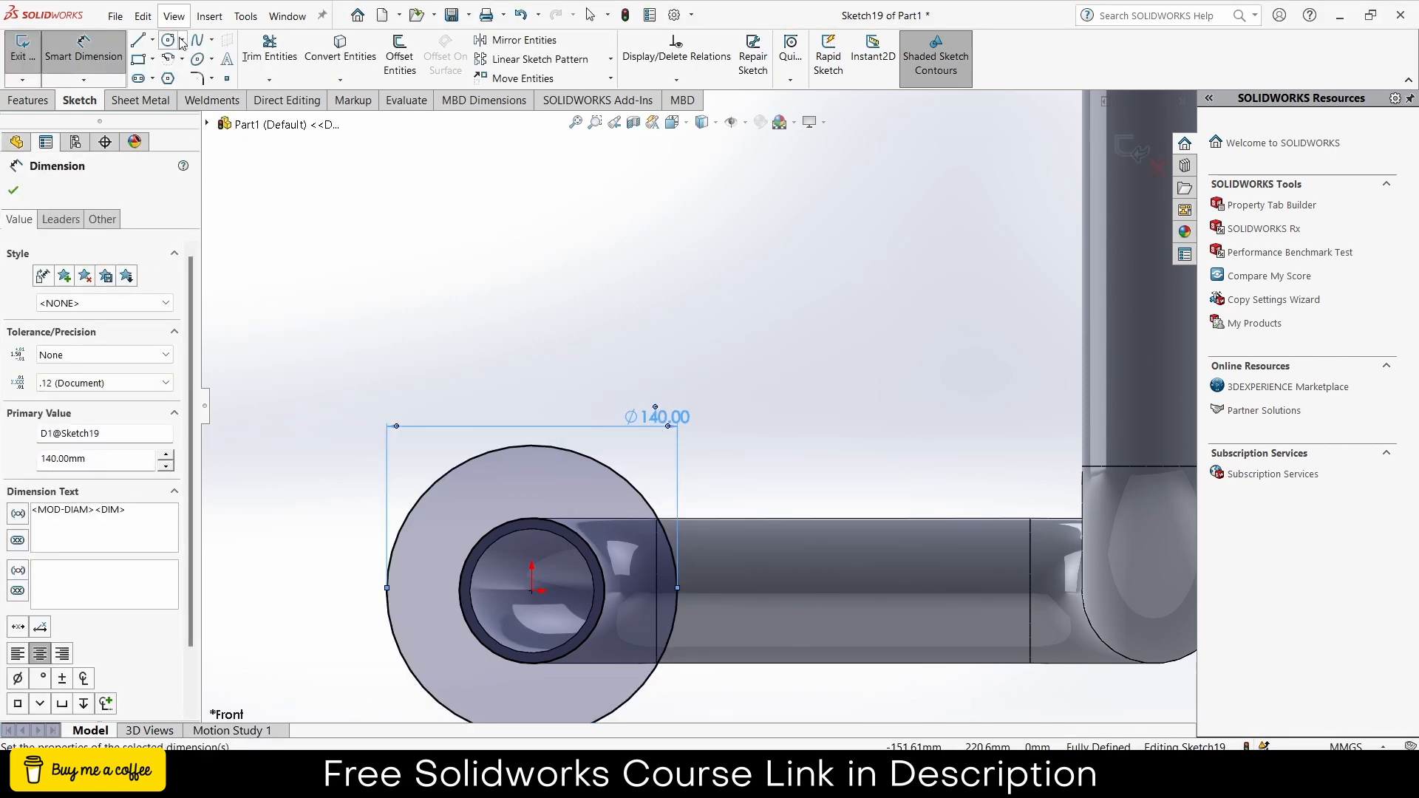
Step: Draw a vertical centerline from the origin up to the top point of the 140 mm circle
{"action": "left_click", "coordinate": [182, 43]}
{"action": "left_click", "coordinate": [153, 41]}
{"action": "left_click", "coordinate": [154, 42]}
{"action": "left_click", "coordinate": [153, 41]}
{"action": "left_click", "coordinate": [174, 73]}
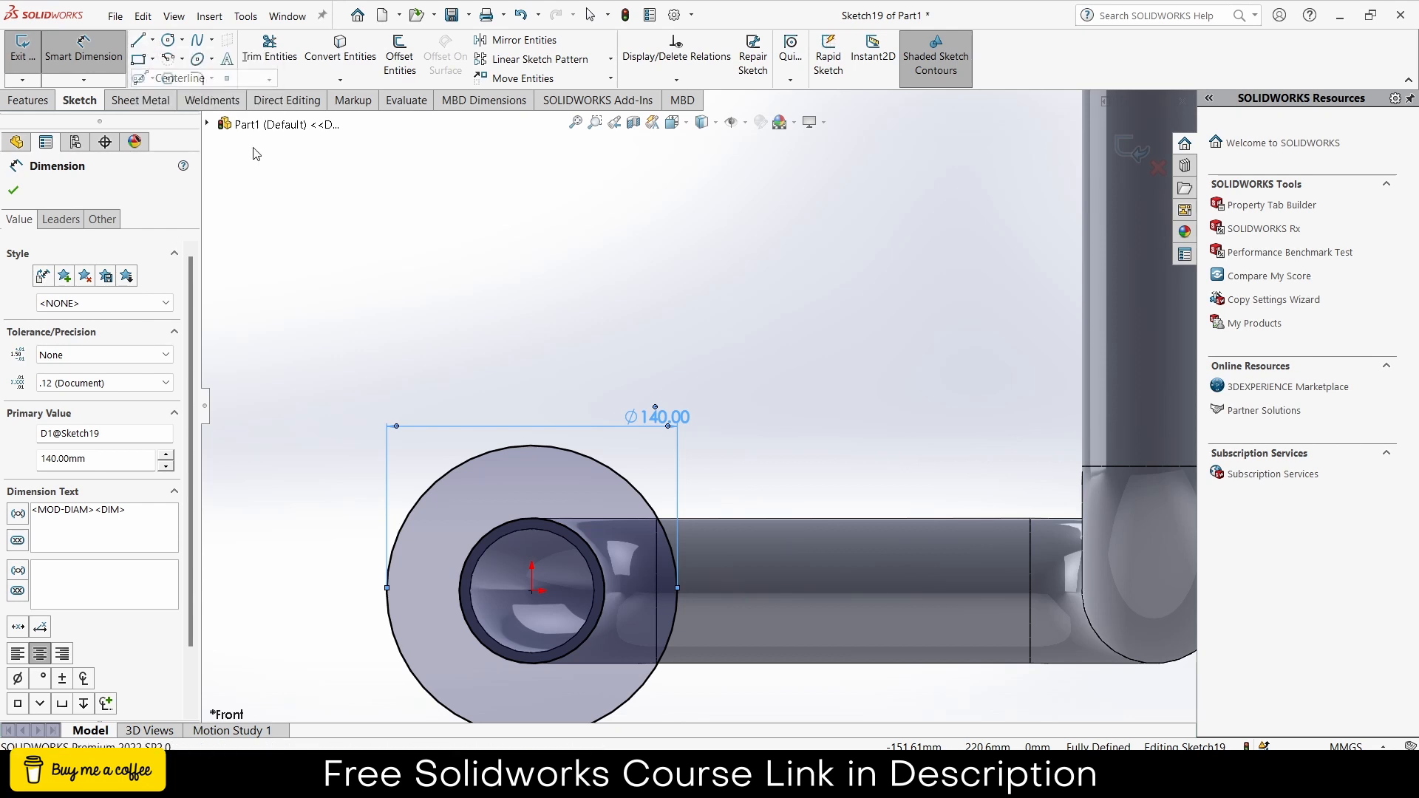
{"action": "left_click", "coordinate": [533, 590]}
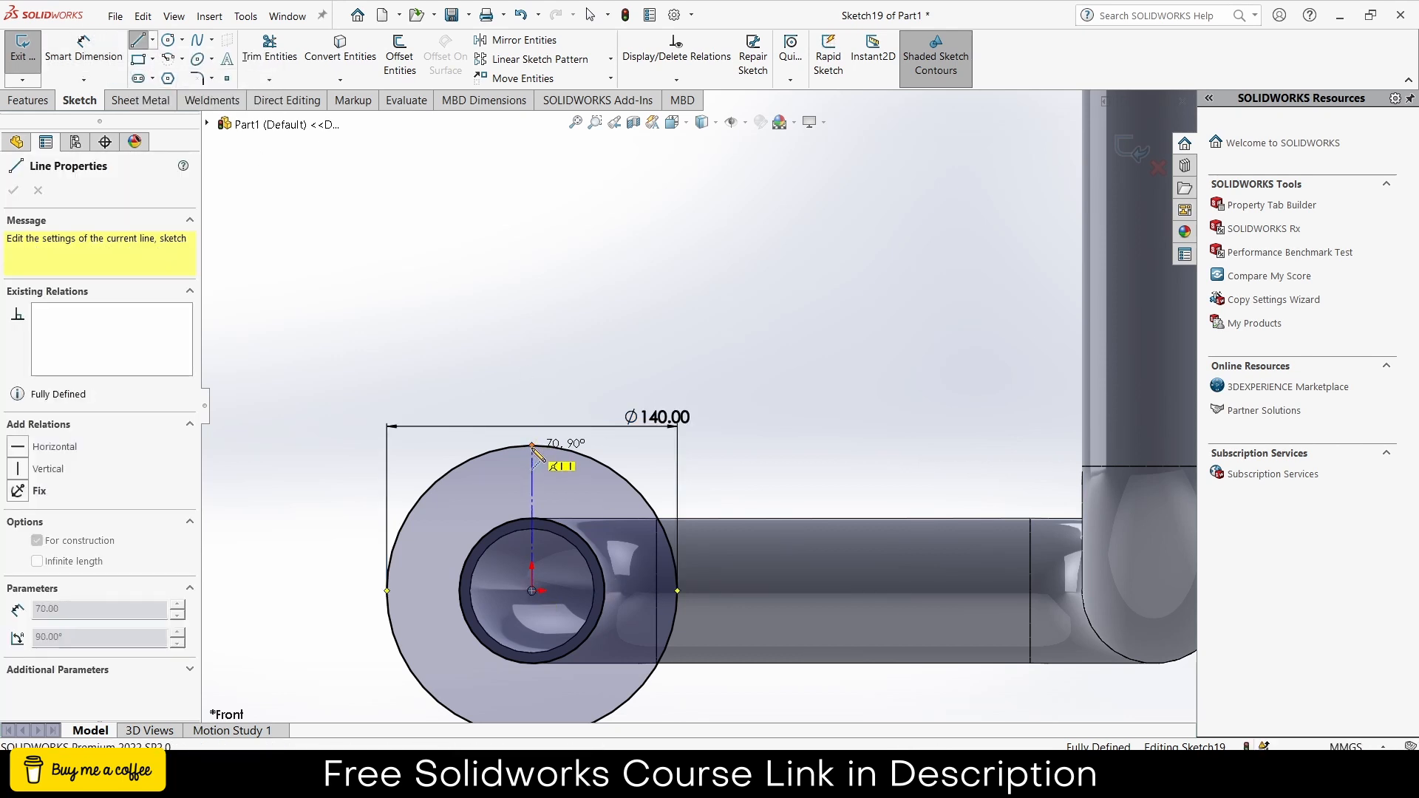
{"action": "left_click", "coordinate": [532, 445]}
{"action": "key", "text": "Escape"}
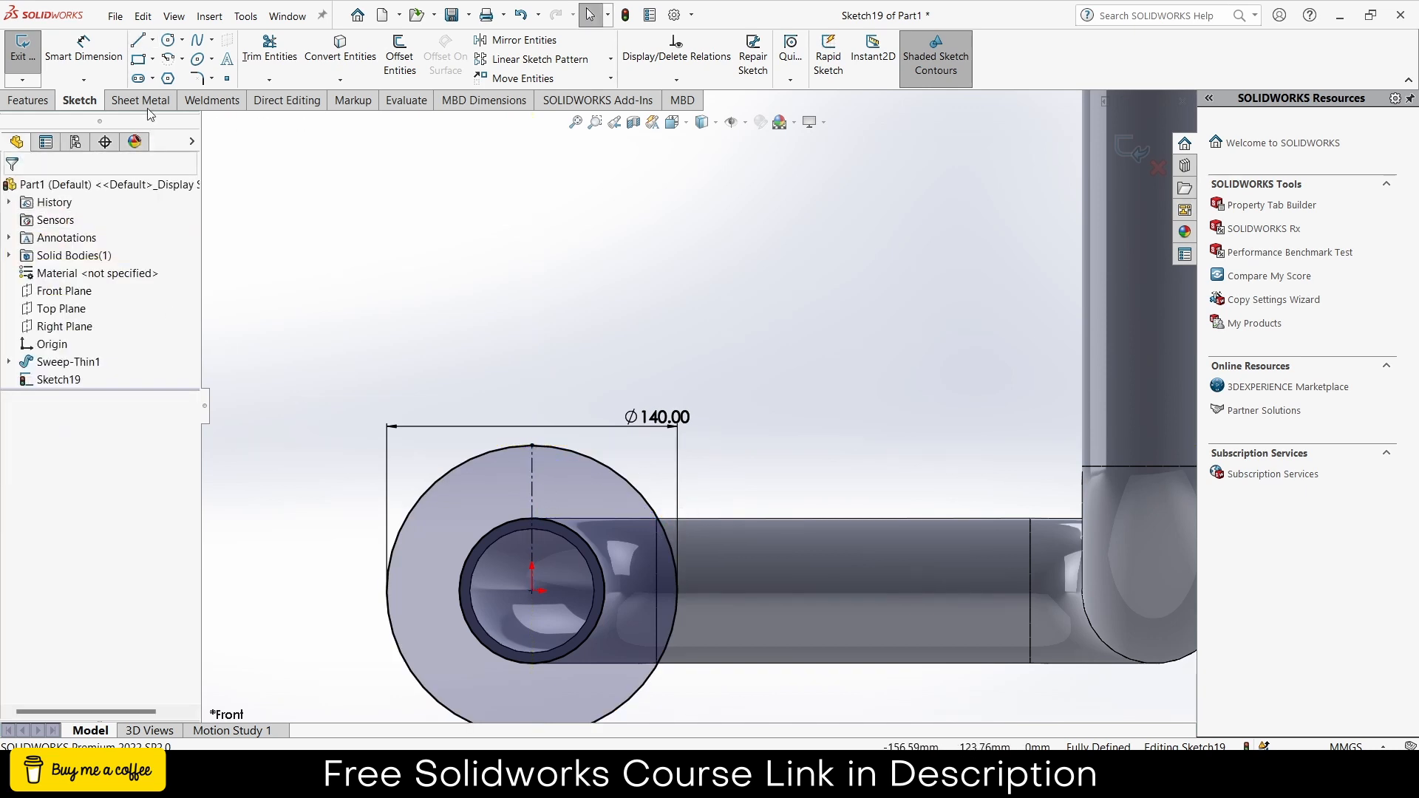
Step: Sketch a small circle of about 6 mm radius centred on the centerline, about 52 mm above the origin
{"action": "left_click", "coordinate": [168, 40]}
{"action": "left_click", "coordinate": [532, 483]}
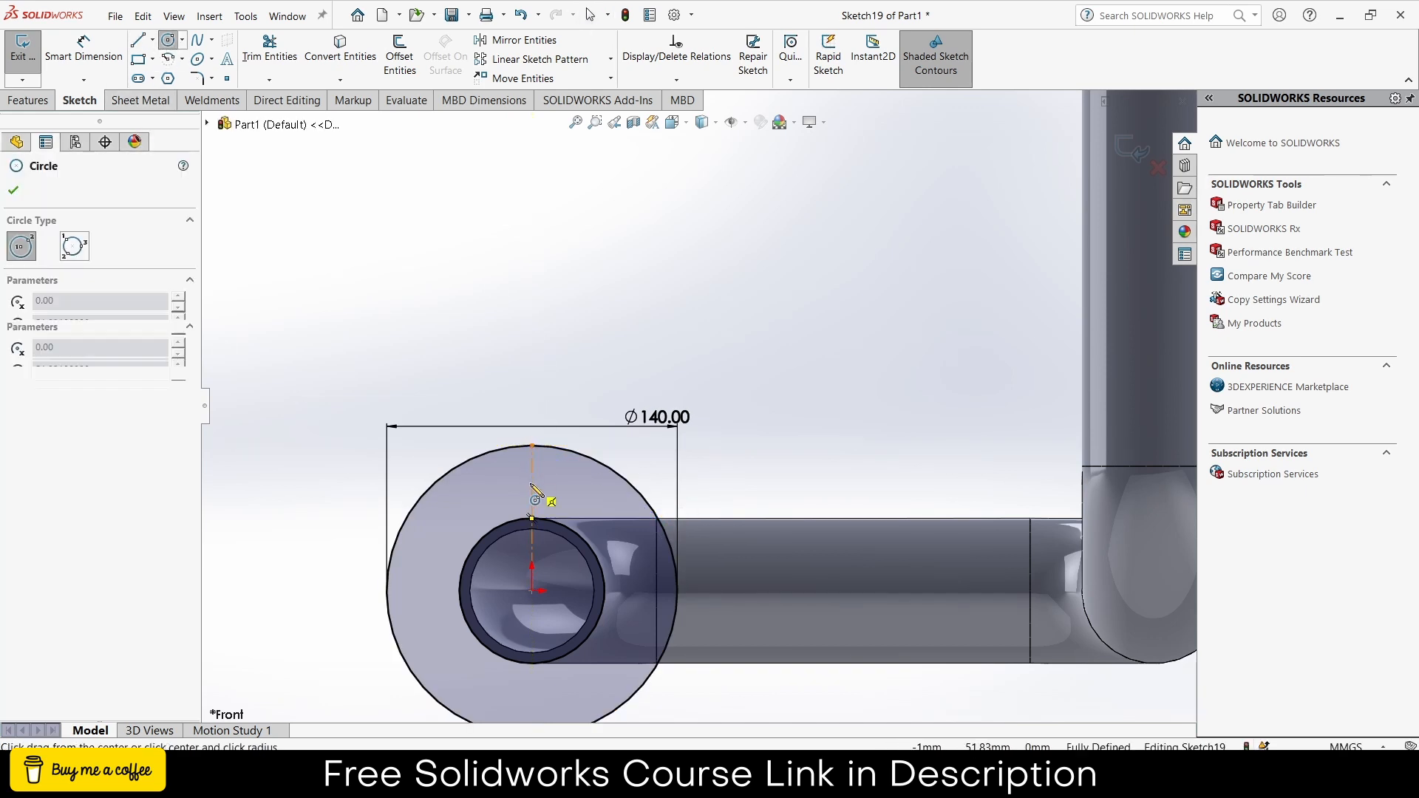
{"action": "left_click", "coordinate": [543, 489]}
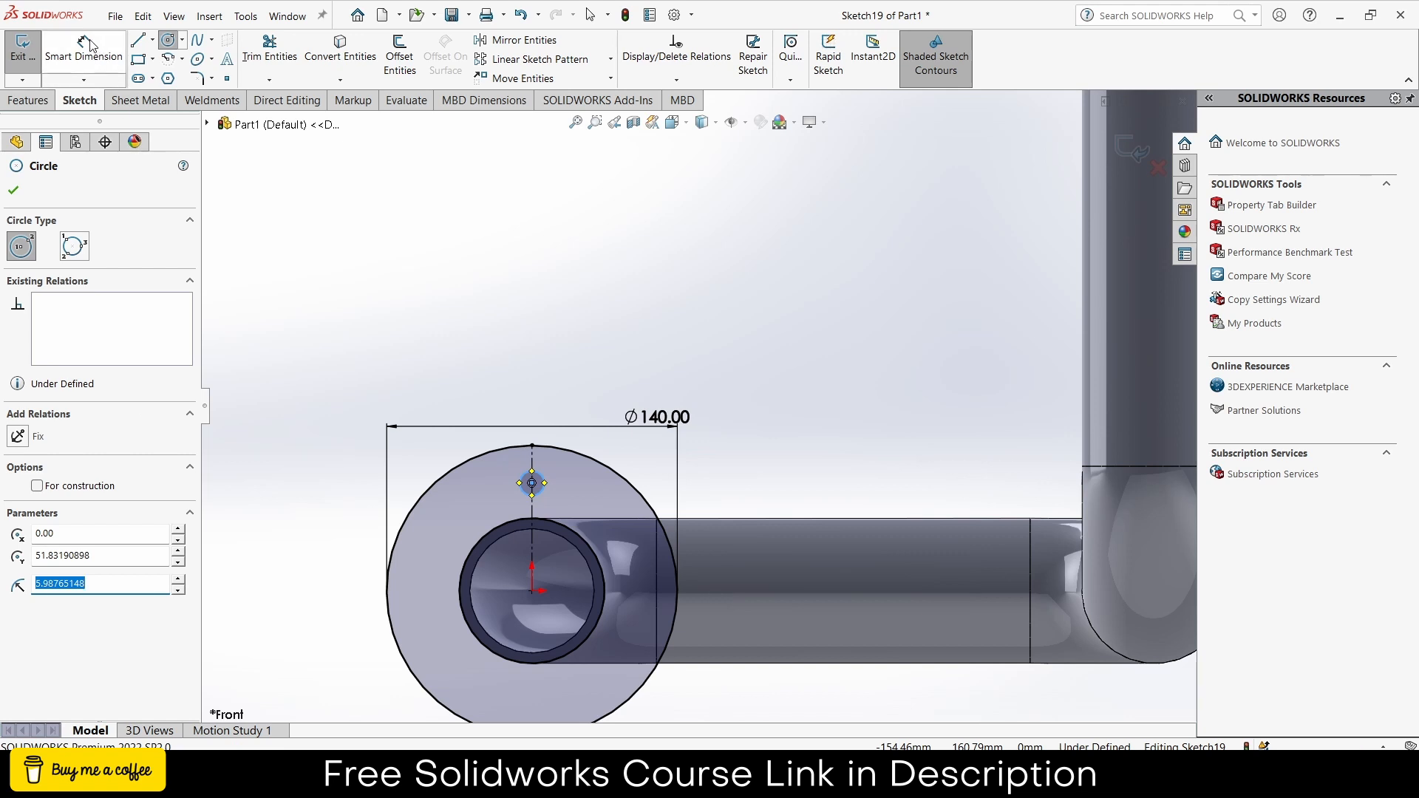
Step: Dimension the small circle on the centerline and set its diameter to 10 mm
{"action": "left_click", "coordinate": [104, 61]}
{"action": "left_click", "coordinate": [534, 480]}
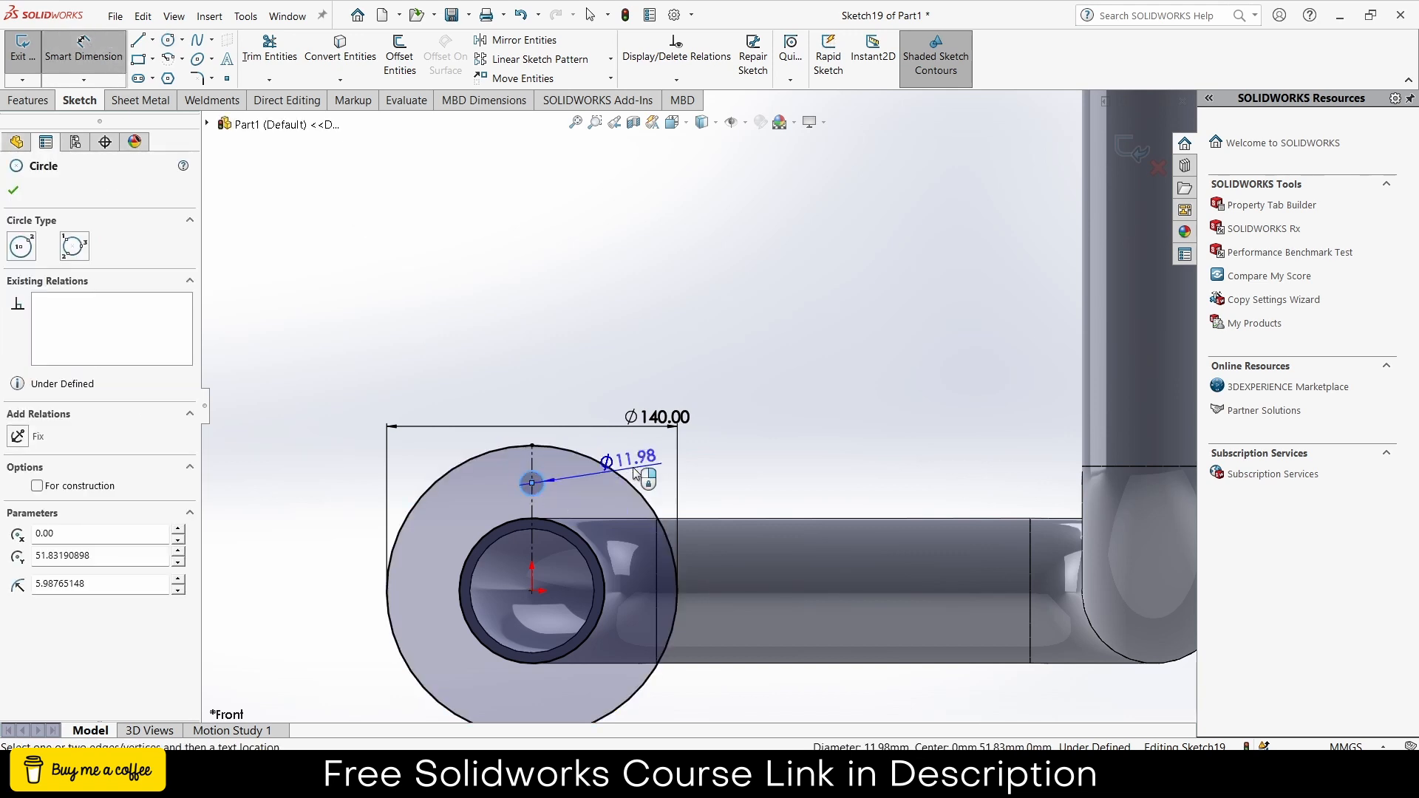
{"action": "left_click", "coordinate": [648, 477]}
{"action": "type", "text": "10"}
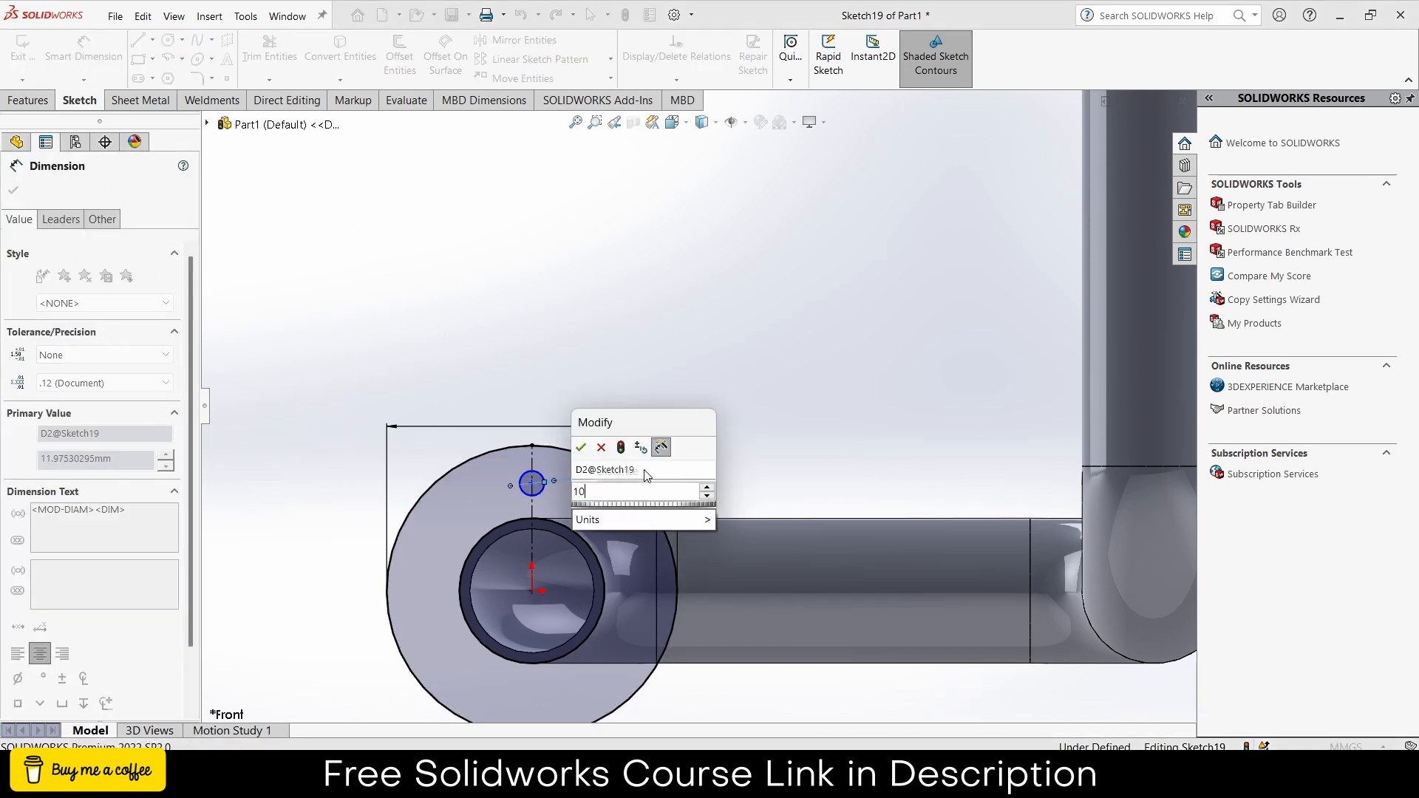
{"action": "key", "text": "Return"}
Step: Dimension the distance from the 10 mm circle's centre to the origin and set it to 50 mm
{"action": "left_click", "coordinate": [533, 484]}
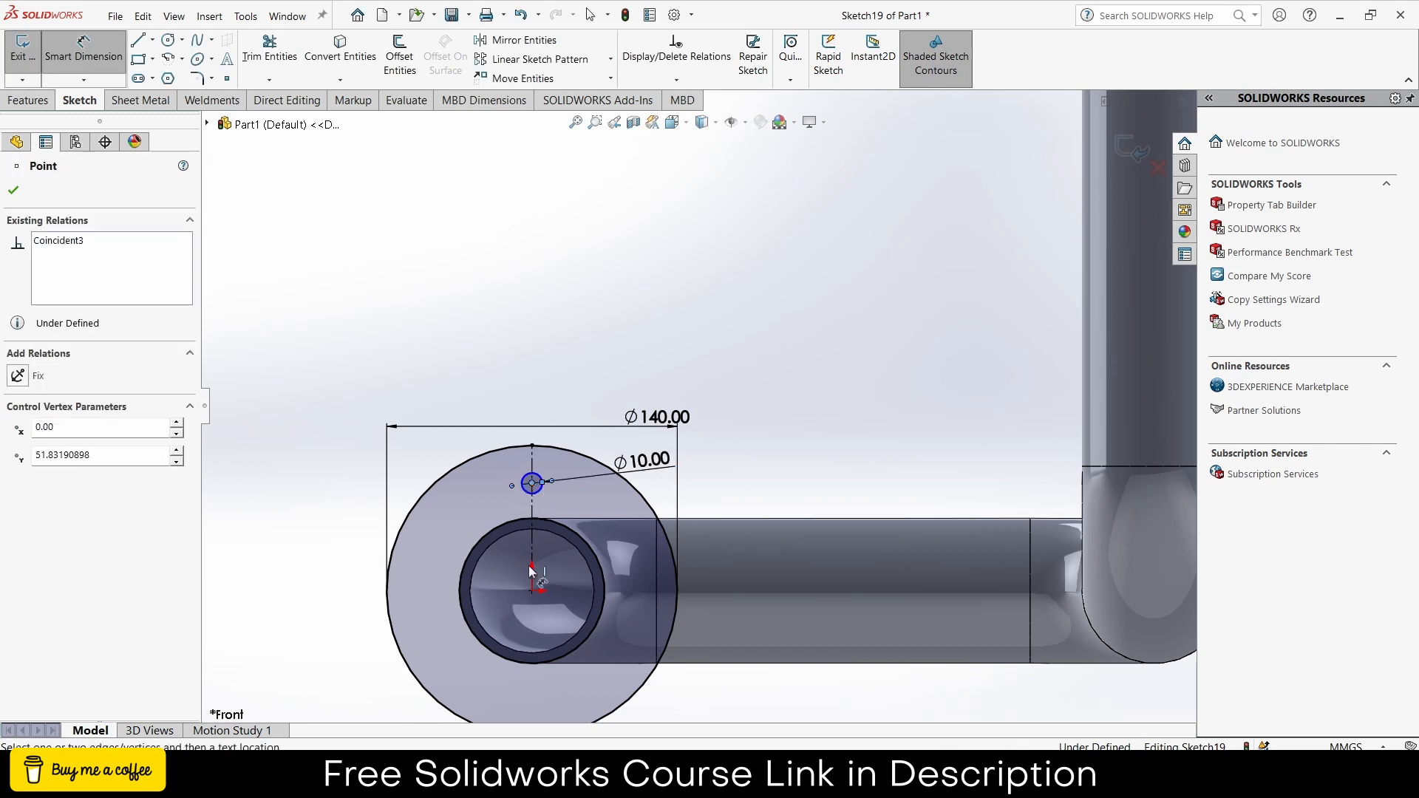
{"action": "left_click", "coordinate": [529, 591]}
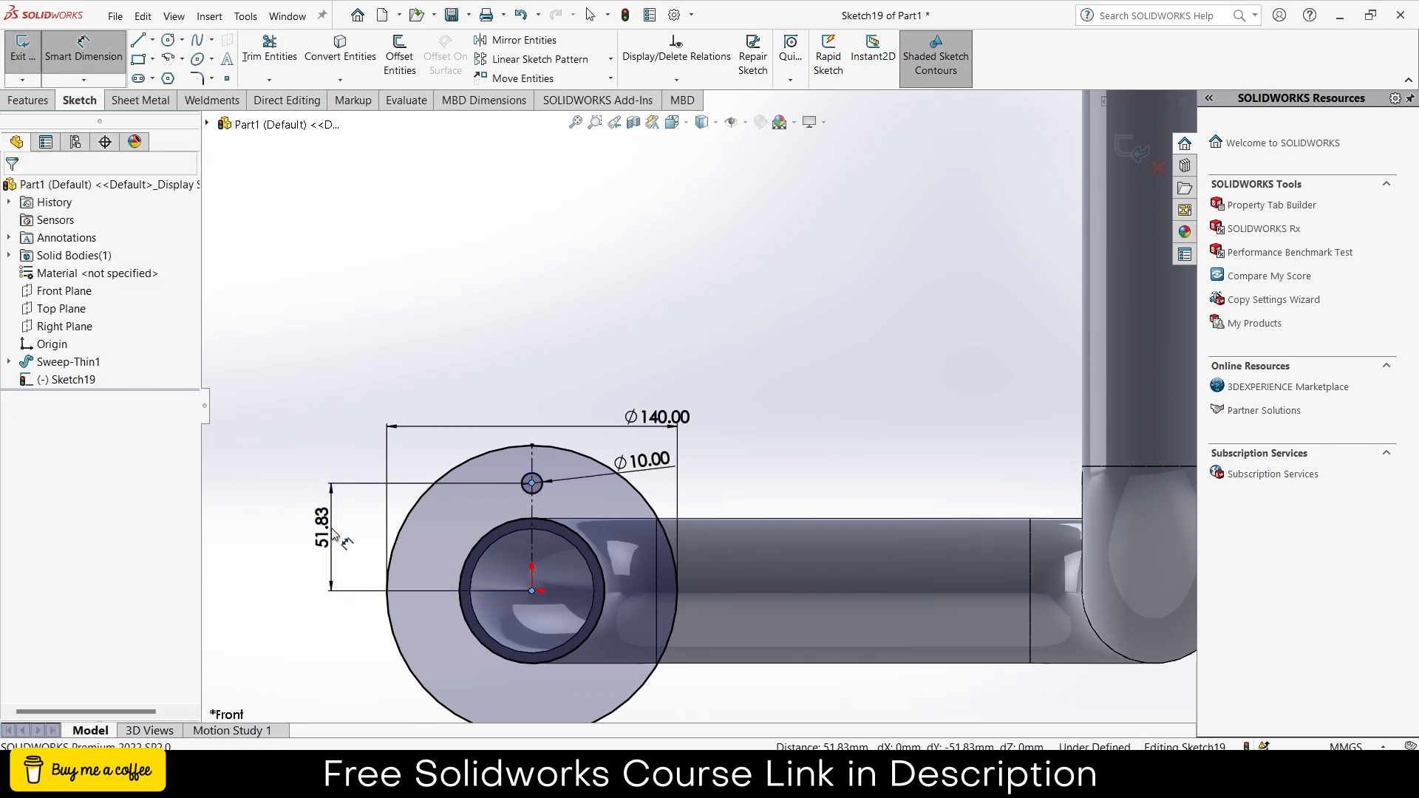
{"action": "left_click", "coordinate": [319, 532]}
{"action": "type", "text": "50"}
{"action": "key", "text": "Return"}
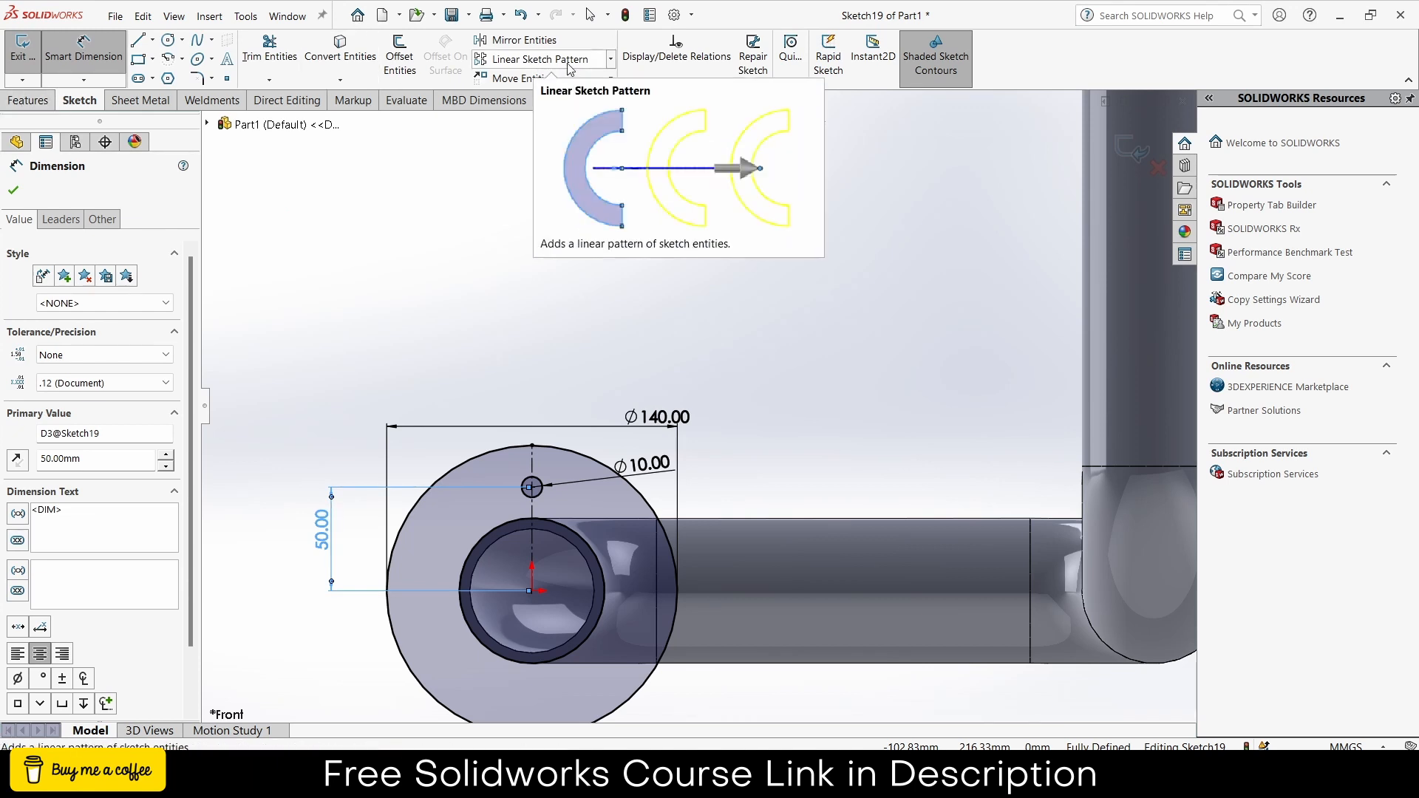
Step: Create a circular sketch pattern of the 10 mm circle about the origin with 10 equally spaced instances over 360 degrees
{"action": "left_click", "coordinate": [610, 62]}
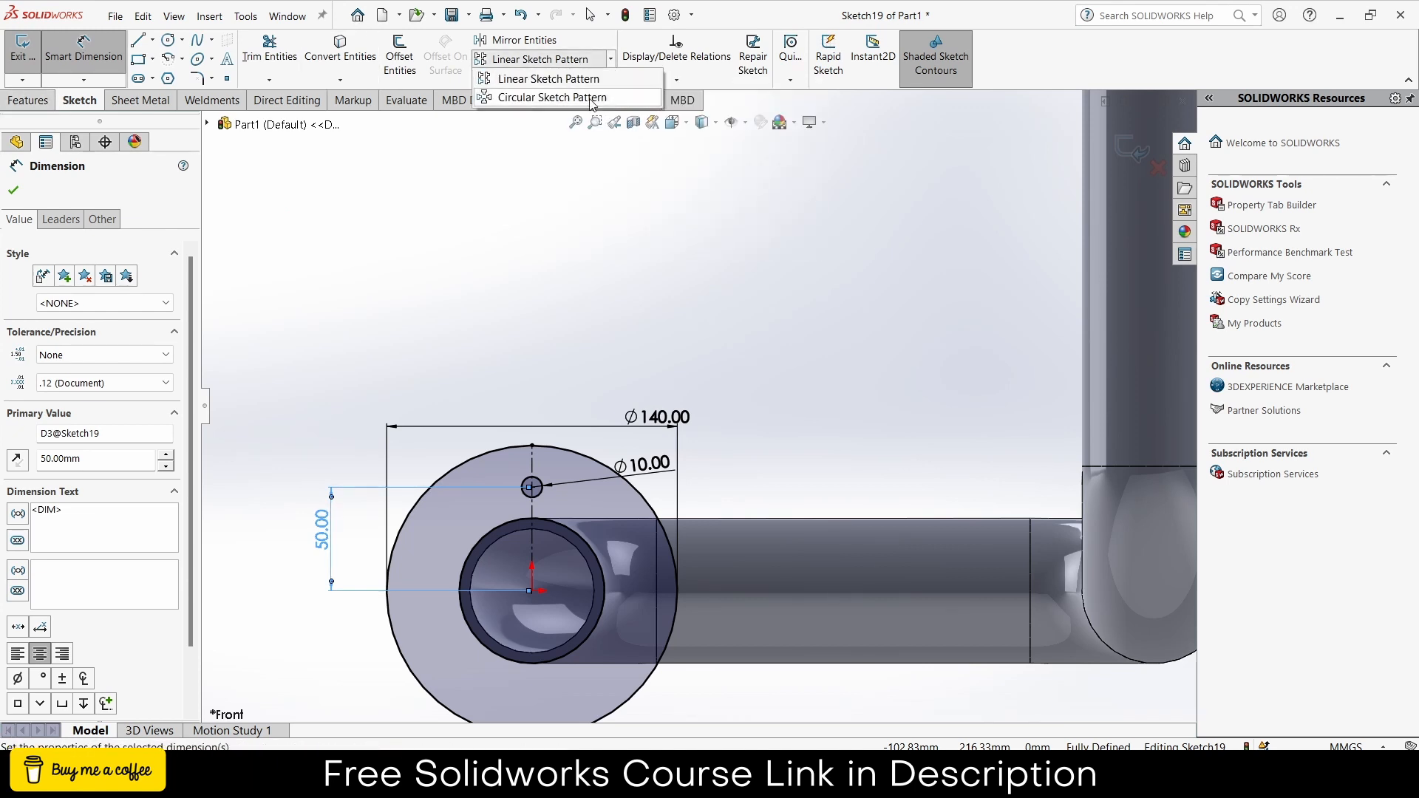
{"action": "left_click", "coordinate": [543, 90]}
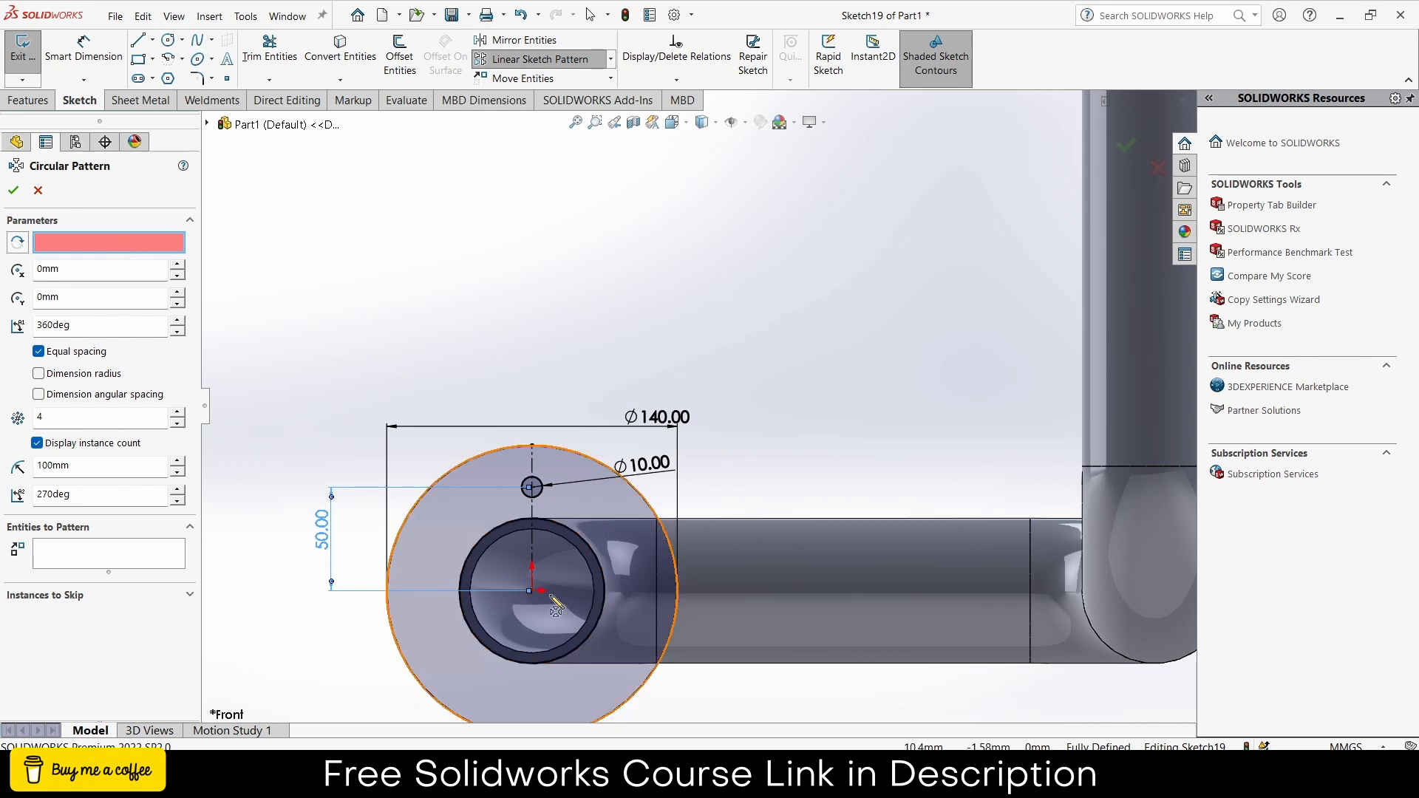
{"action": "left_click", "coordinate": [529, 590]}
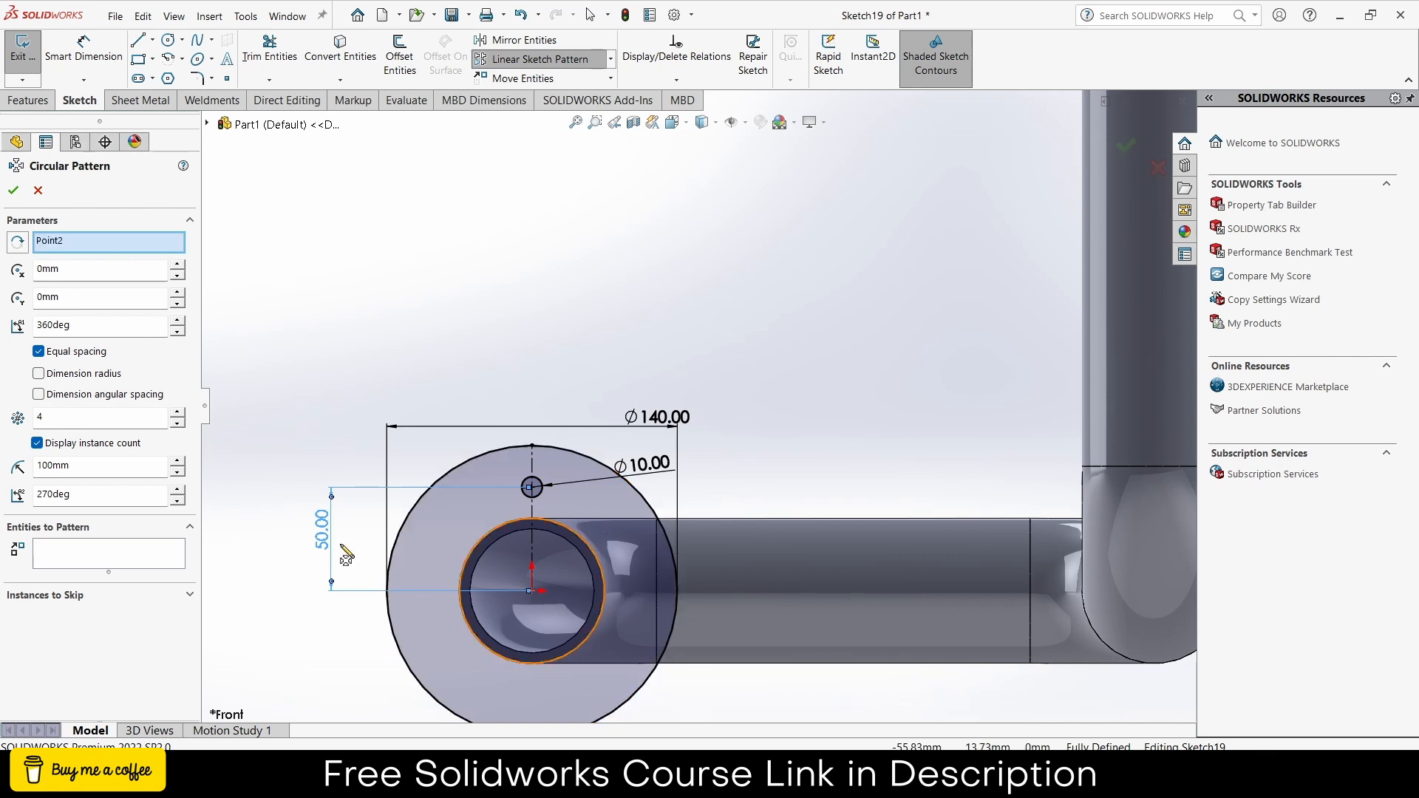
{"action": "left_click", "coordinate": [103, 547]}
{"action": "left_click", "coordinate": [532, 486]}
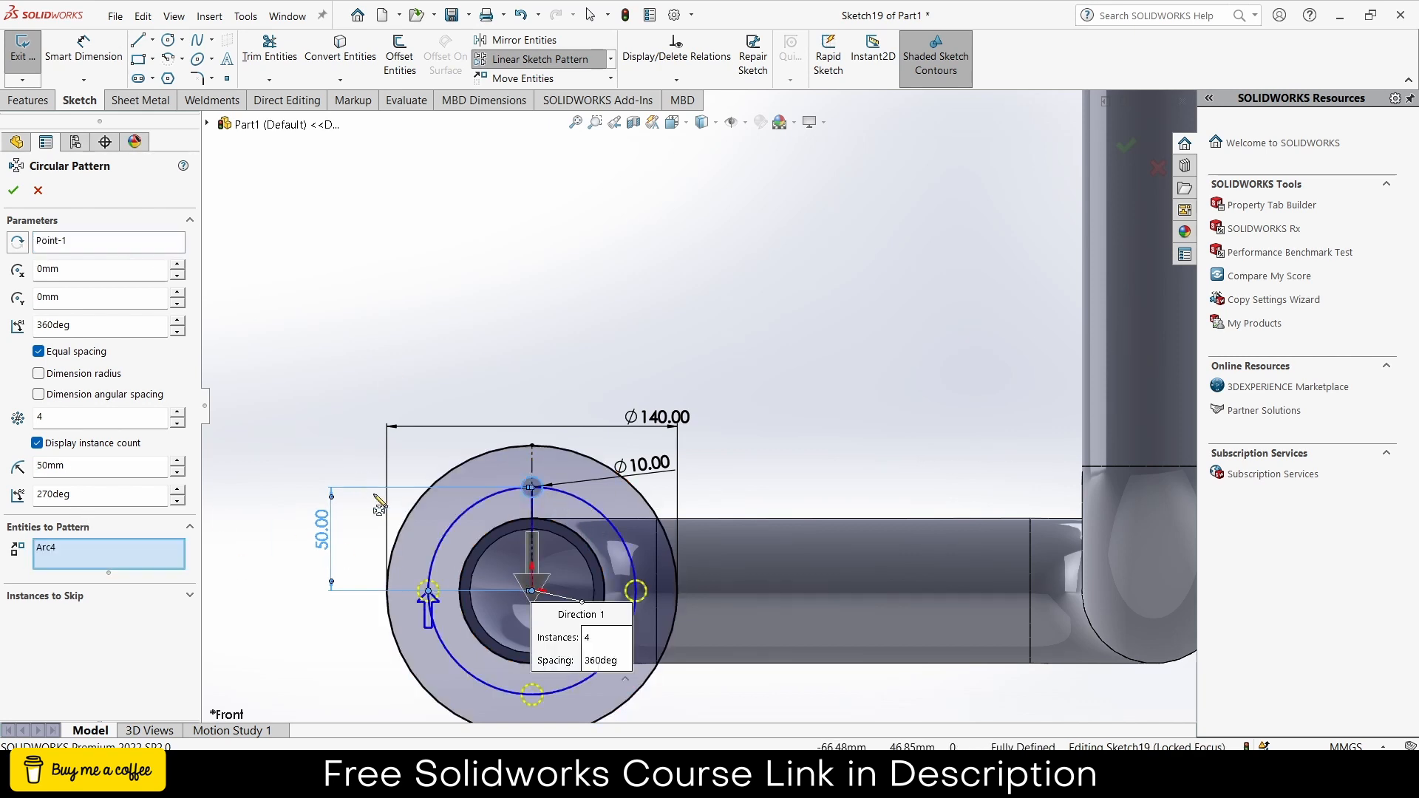
{"action": "left_click", "coordinate": [177, 419]}
{"action": "left_click", "coordinate": [177, 418]}
{"action": "left_click", "coordinate": [178, 419]}
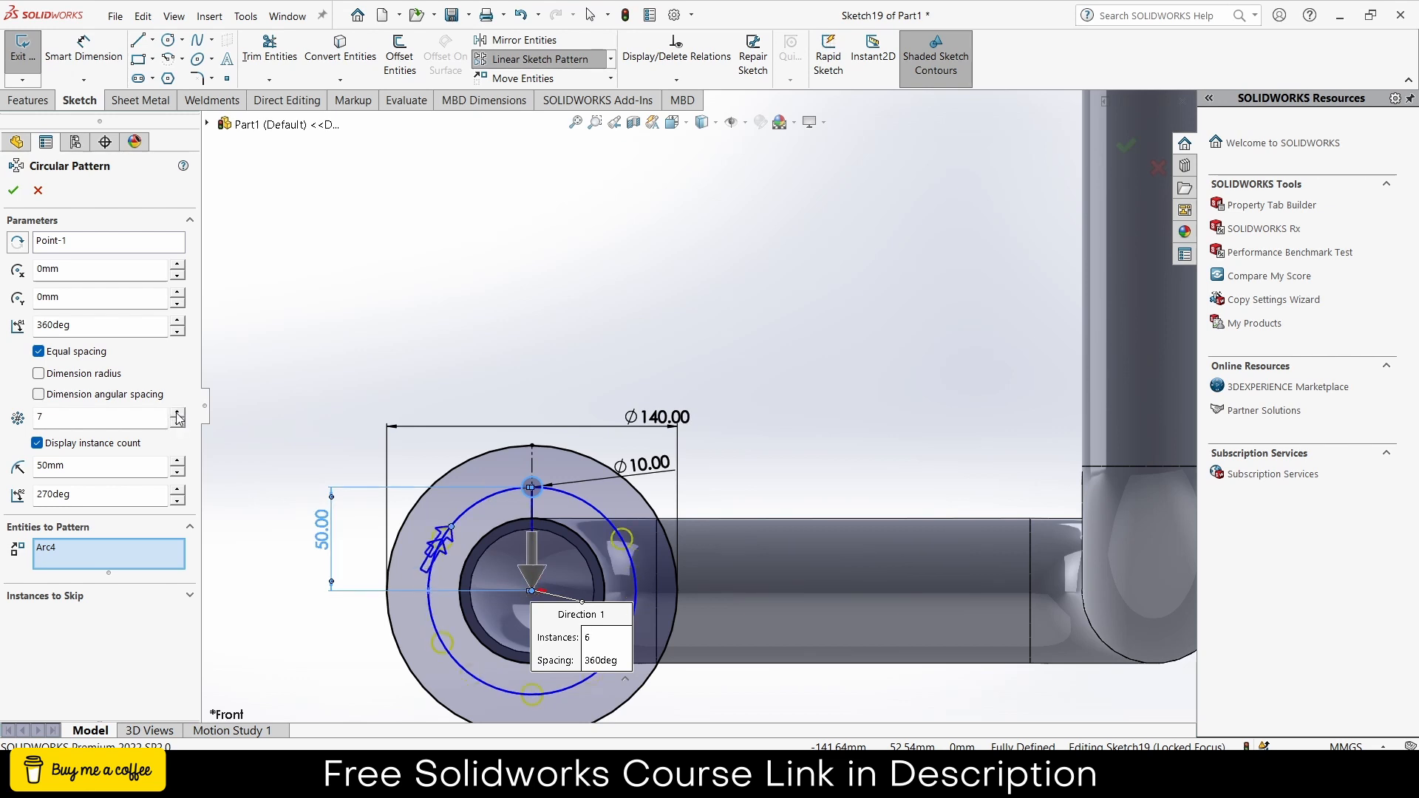
{"action": "left_click", "coordinate": [178, 418]}
{"action": "left_click", "coordinate": [179, 417]}
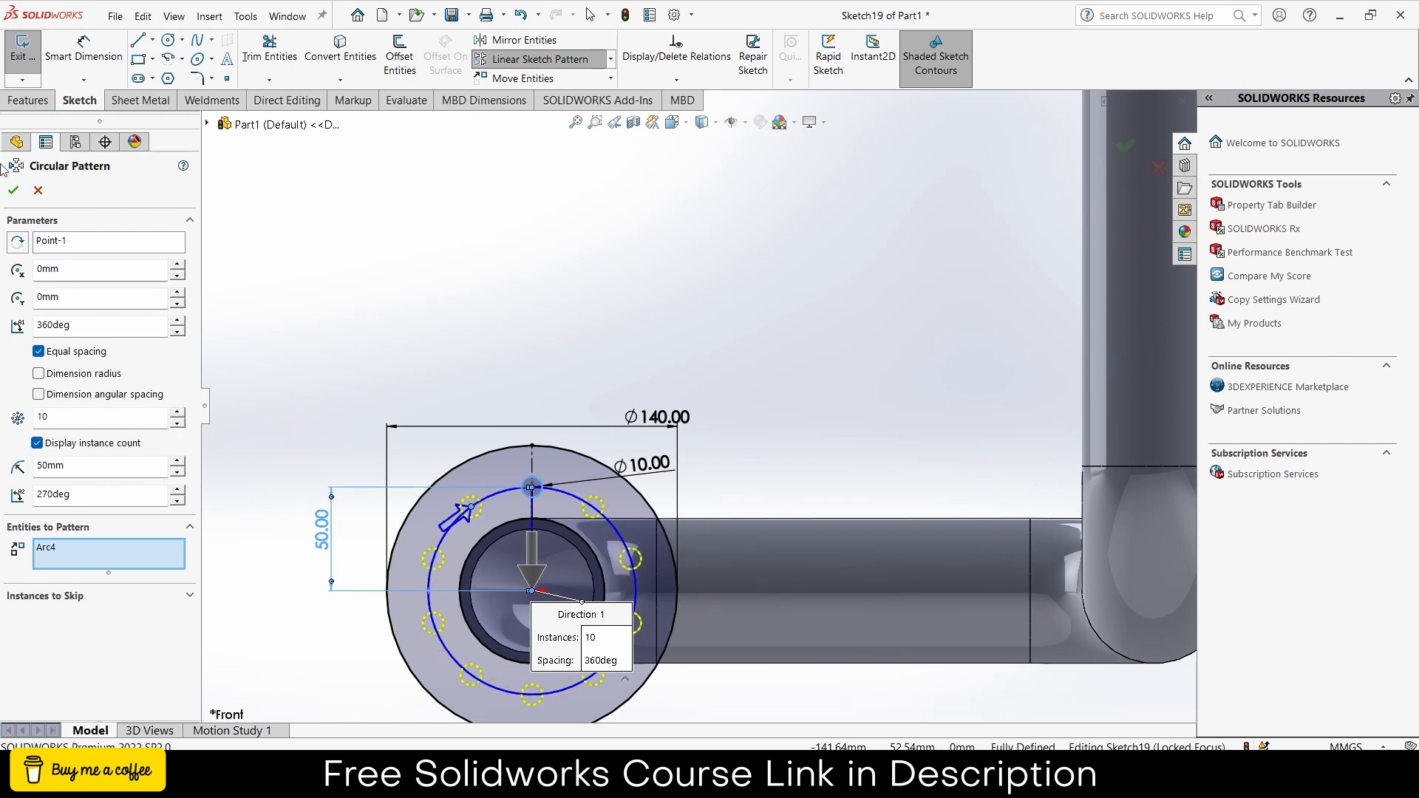
{"action": "left_click", "coordinate": [14, 190]}
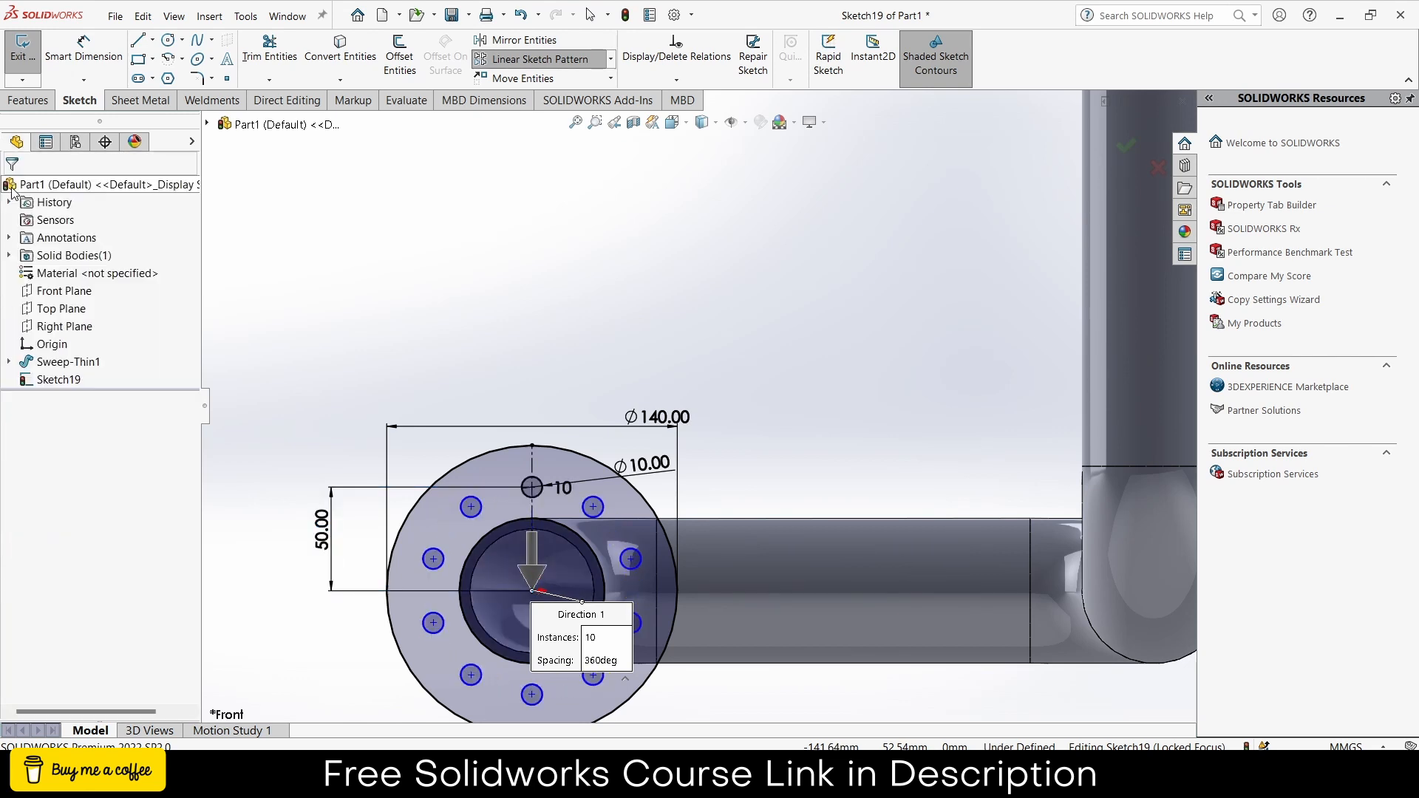
Step: Extrude the flange region surrounding the tube and bolt holes as a 10 mm blind boss
{"action": "left_click", "coordinate": [28, 99]}
{"action": "left_click", "coordinate": [31, 50]}
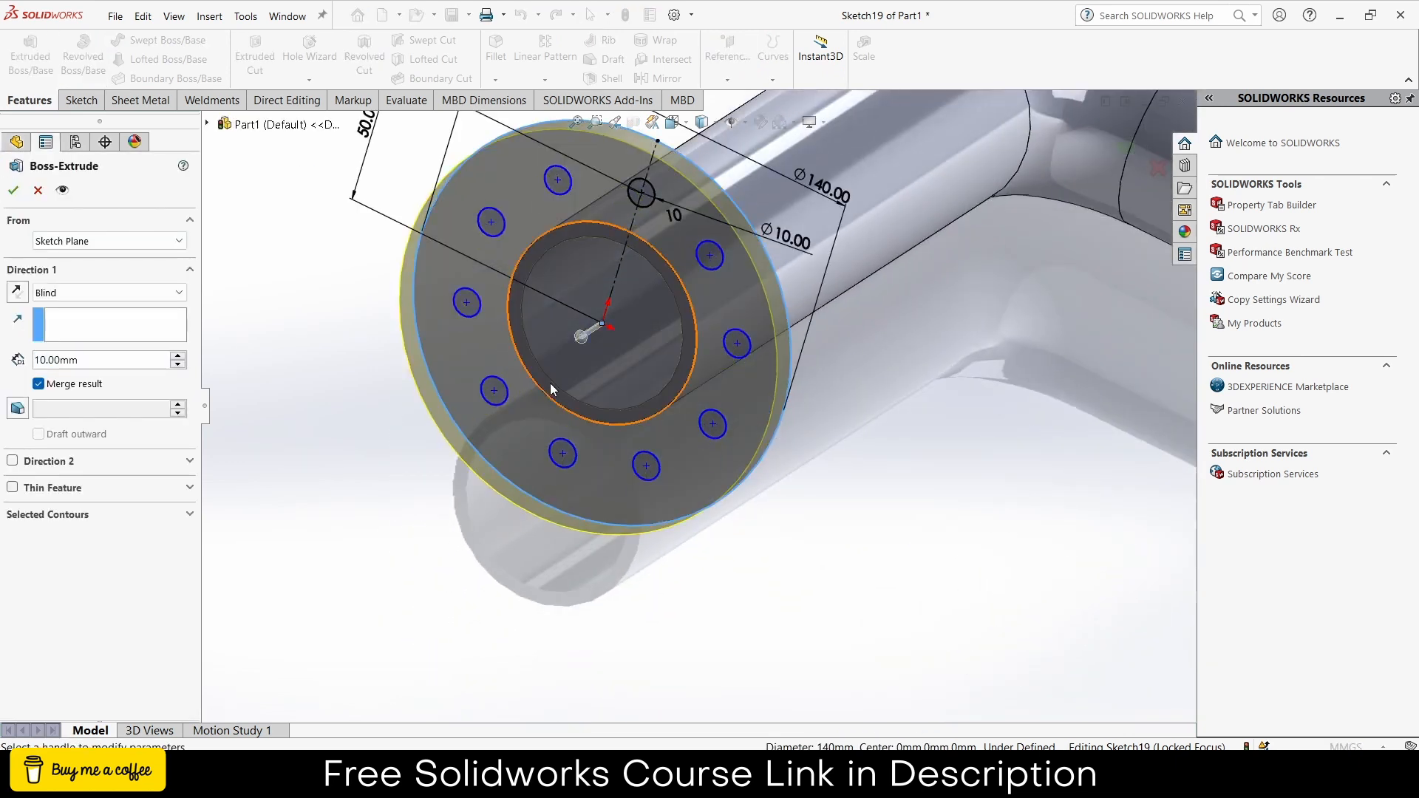
{"action": "left_click", "coordinate": [71, 515]}
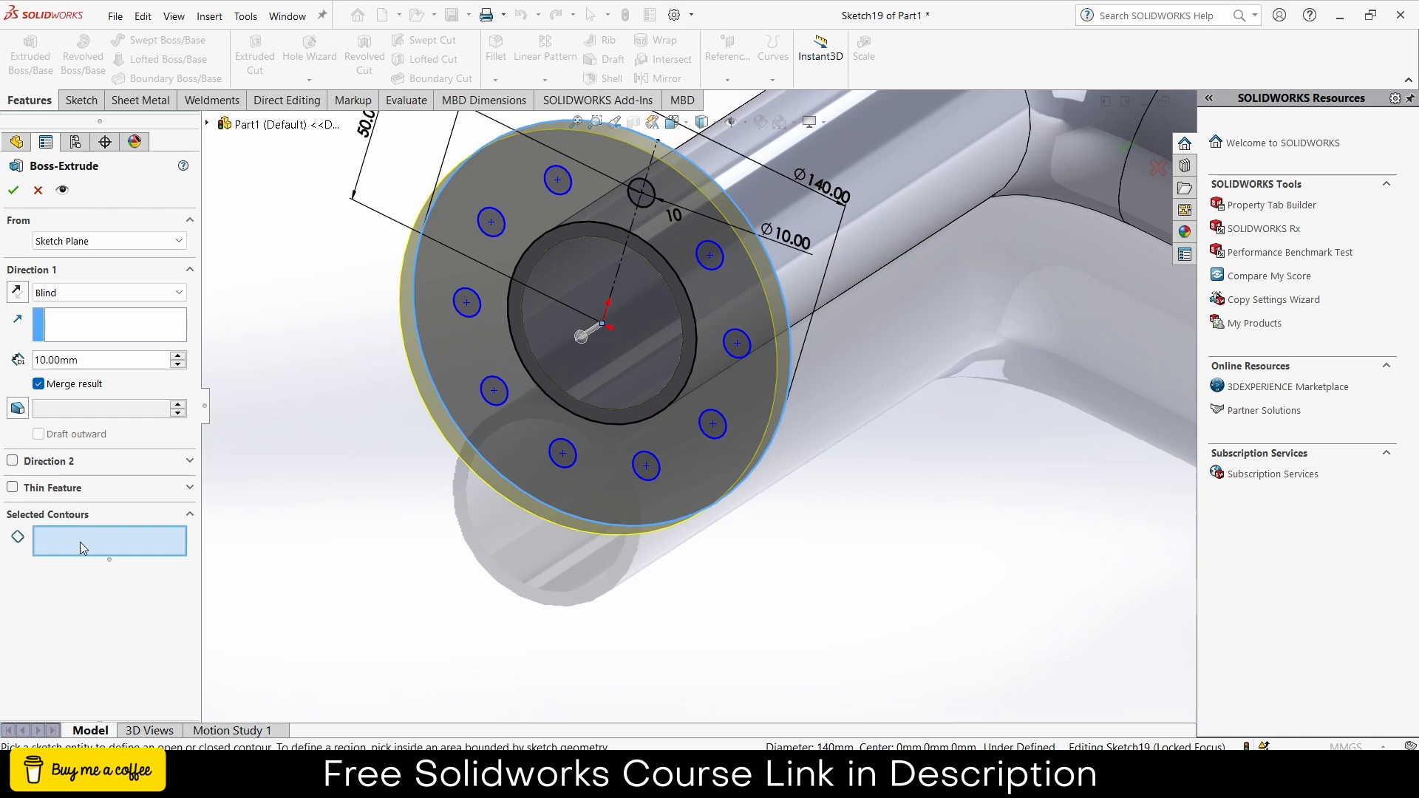
{"action": "left_click", "coordinate": [729, 393]}
{"action": "mouse_move", "coordinate": [730, 393]}
{"action": "middle_mouse_down"}
{"action": "mouse_move", "coordinate": [504, 325]}
{"action": "mouse_move", "coordinate": [625, 358]}
{"action": "middle_mouse_up"}
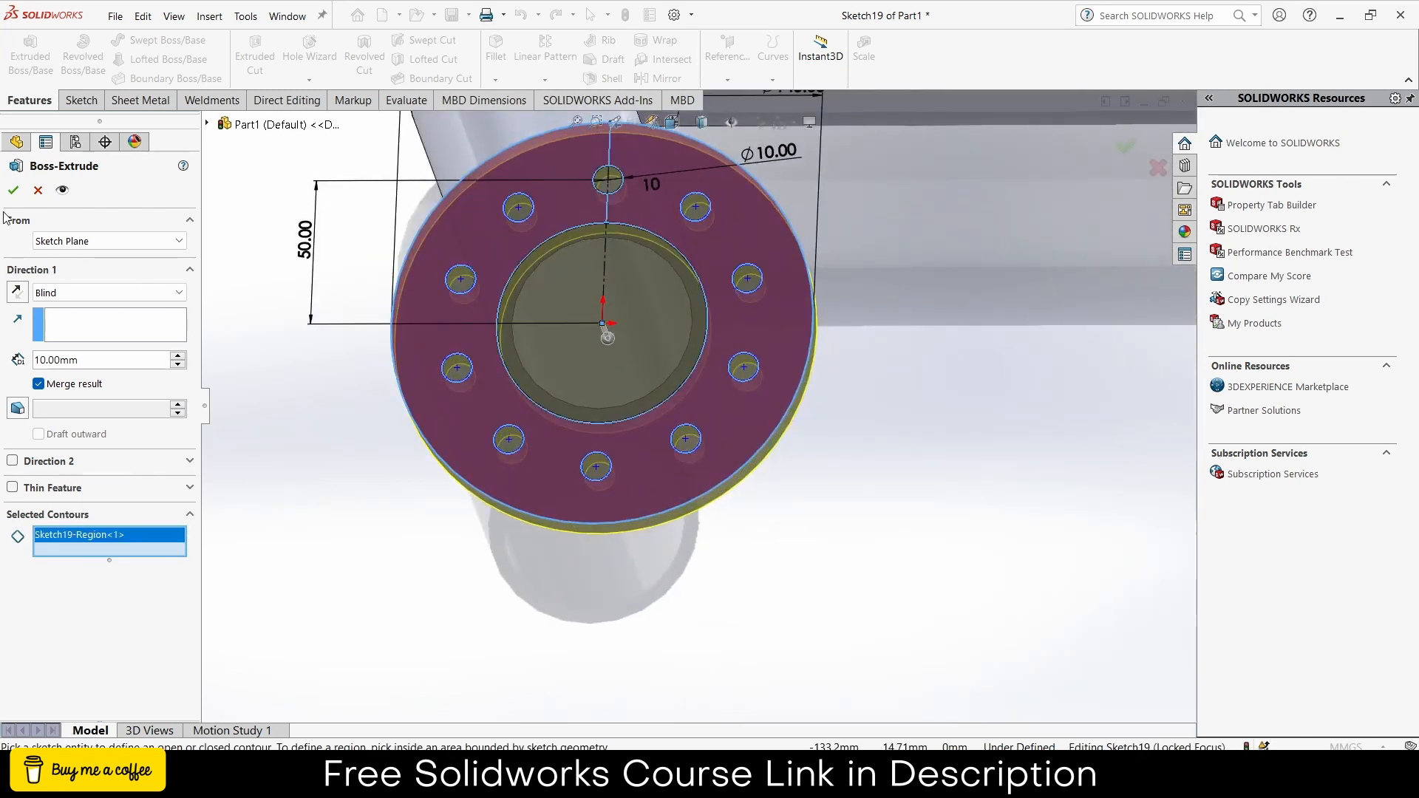
{"action": "left_click", "coordinate": [13, 190]}
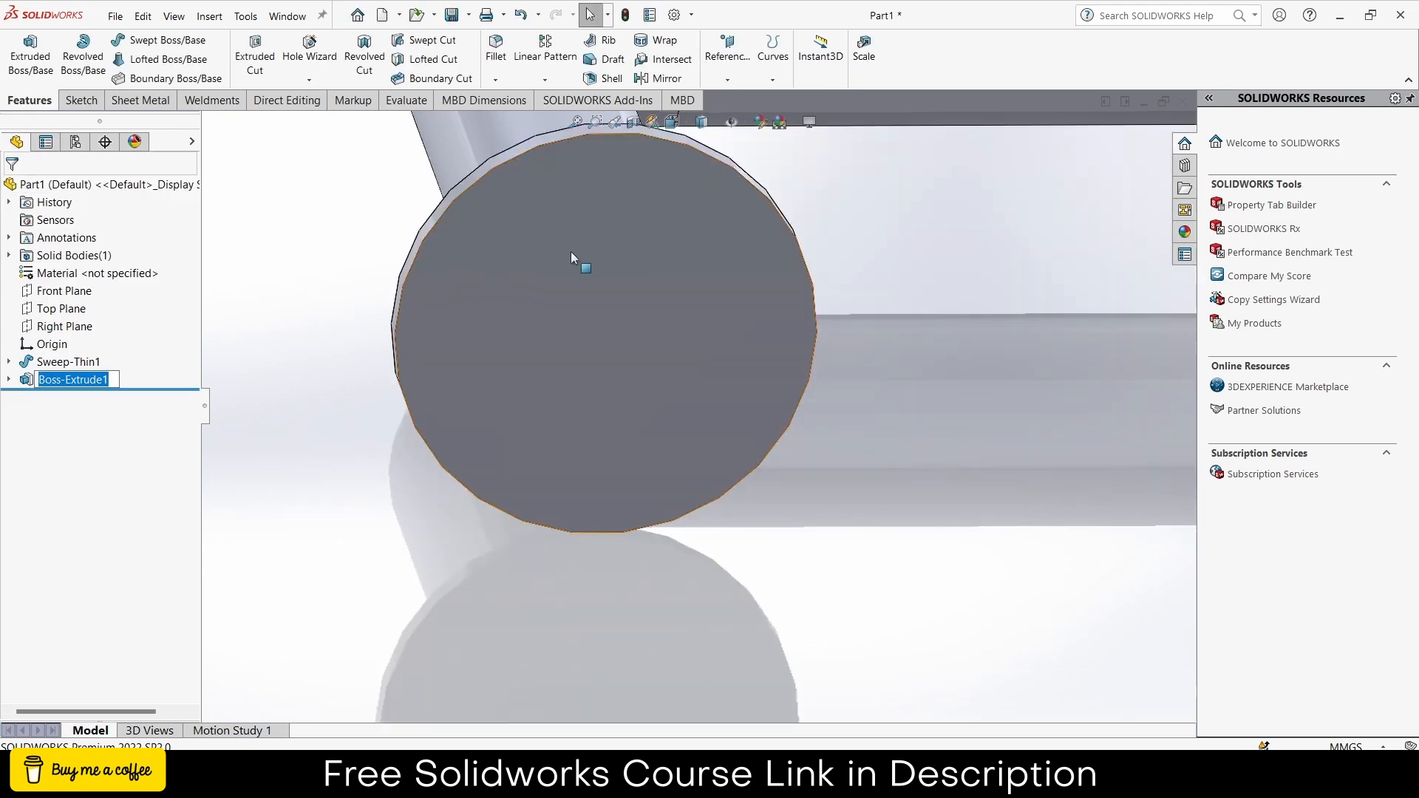
{"action": "left_click", "coordinate": [273, 452]}
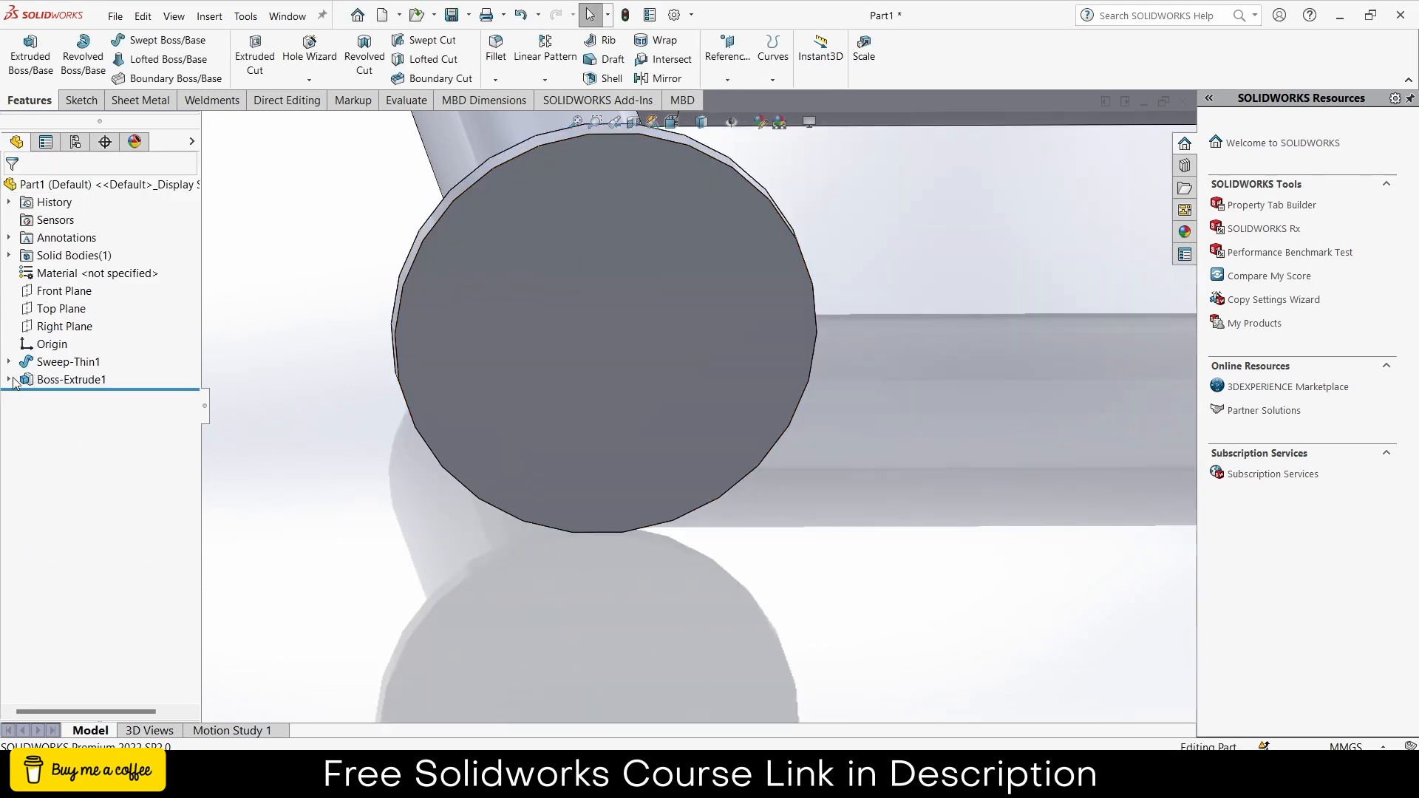
Step: Edit the flange extrusion and clear all of its selected contours
{"action": "left_click", "coordinate": [10, 380]}
{"action": "right_click", "coordinate": [59, 379]}
{"action": "left_click", "coordinate": [83, 349]}
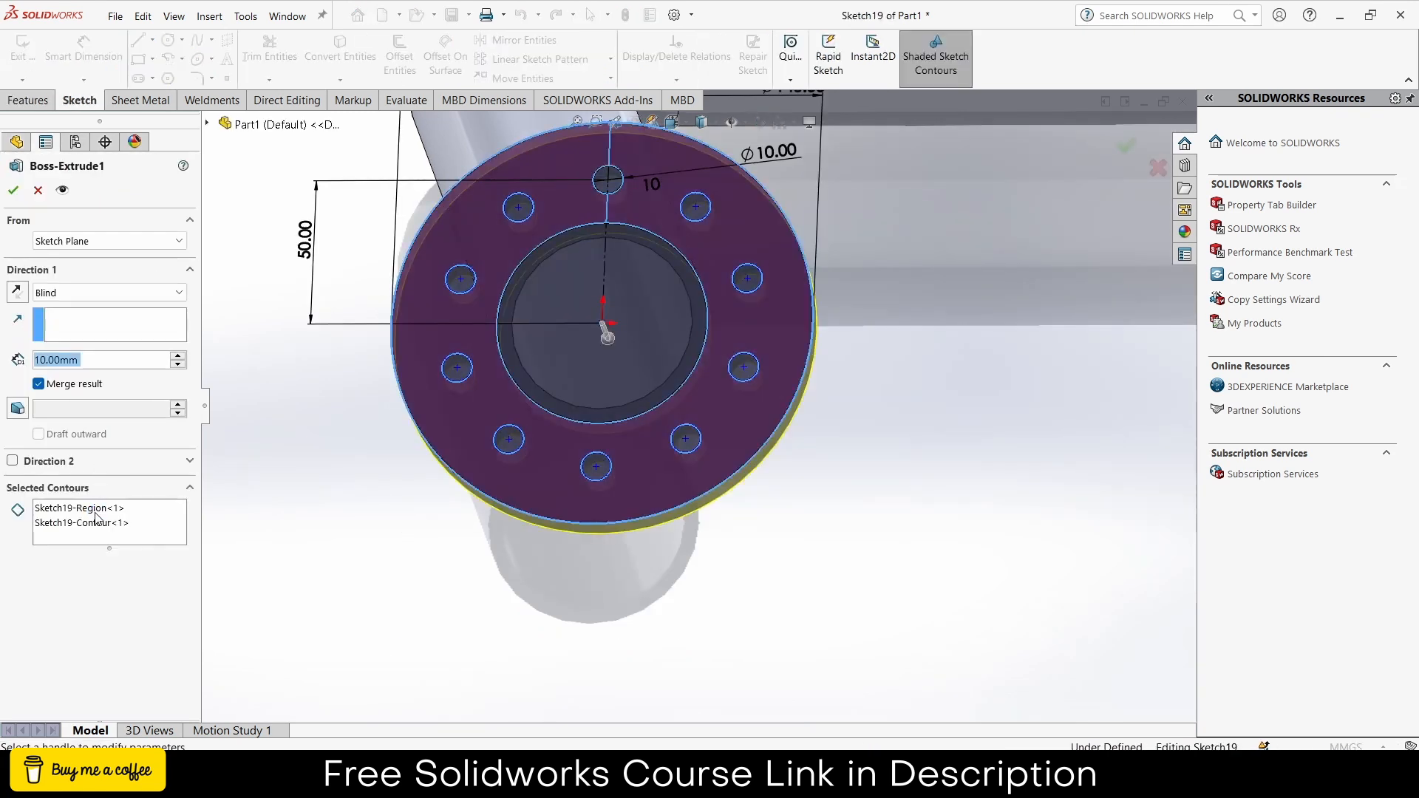
{"action": "right_click", "coordinate": [97, 516]}
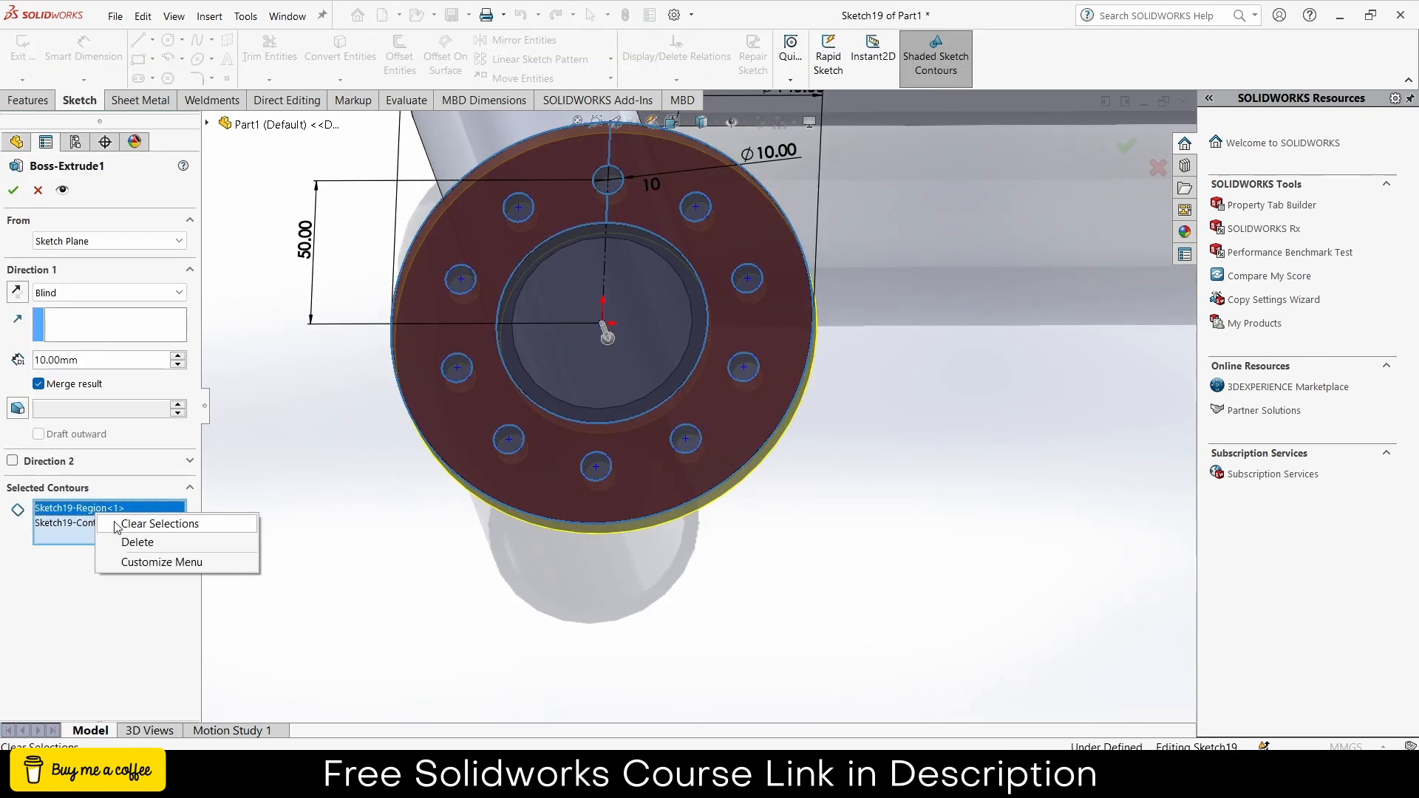
{"action": "left_click", "coordinate": [148, 523]}
Step: Select the tube-wall ring and the surrounding flange region with bolt holes as the extrusion contours, and accept the edited feature
{"action": "middle_click_drag", "start_coordinate": [471, 579], "coordinate": [311, 503]}
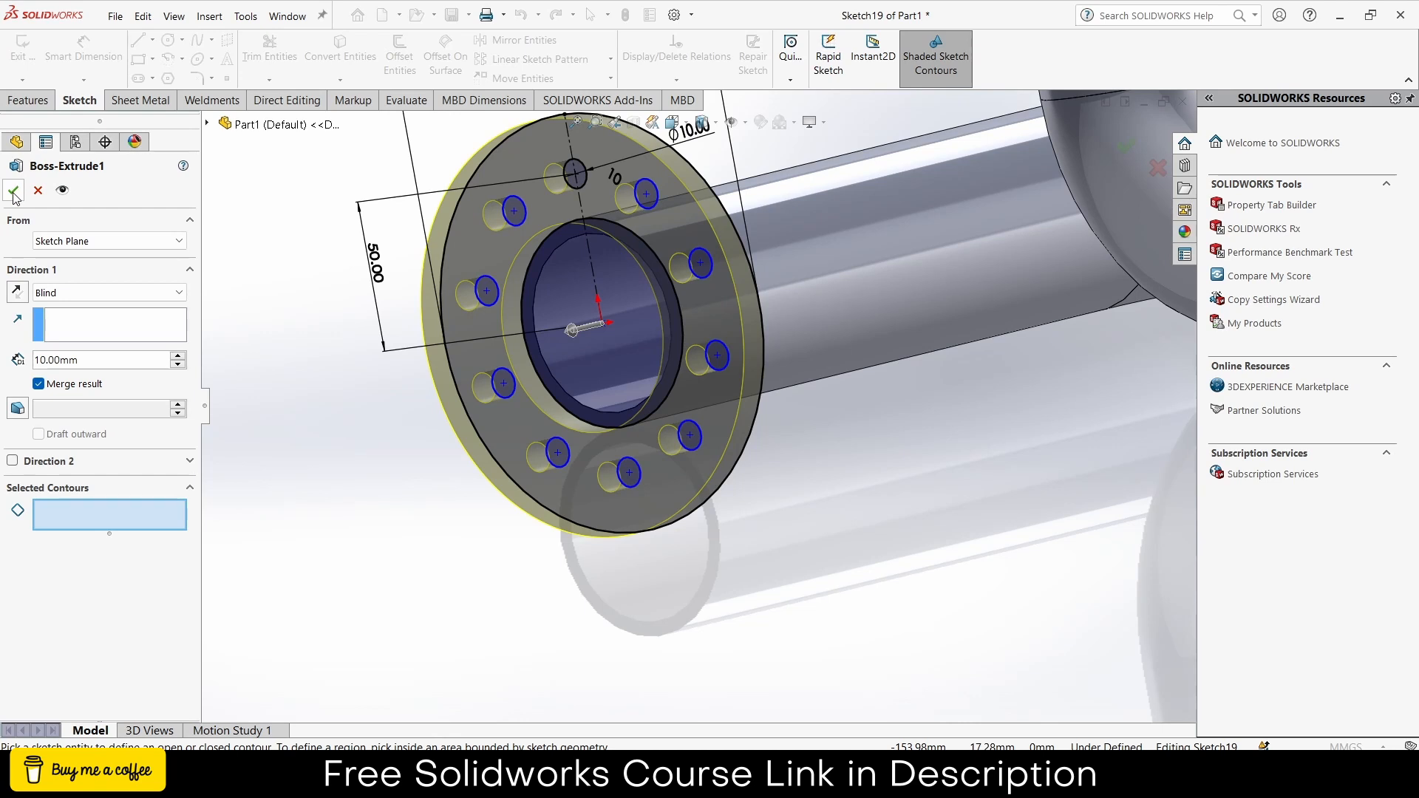
{"action": "scroll", "coordinate": [463, 215], "scroll_direction": "down", "scroll_amount": 3}
{"action": "left_click", "coordinate": [614, 277]}
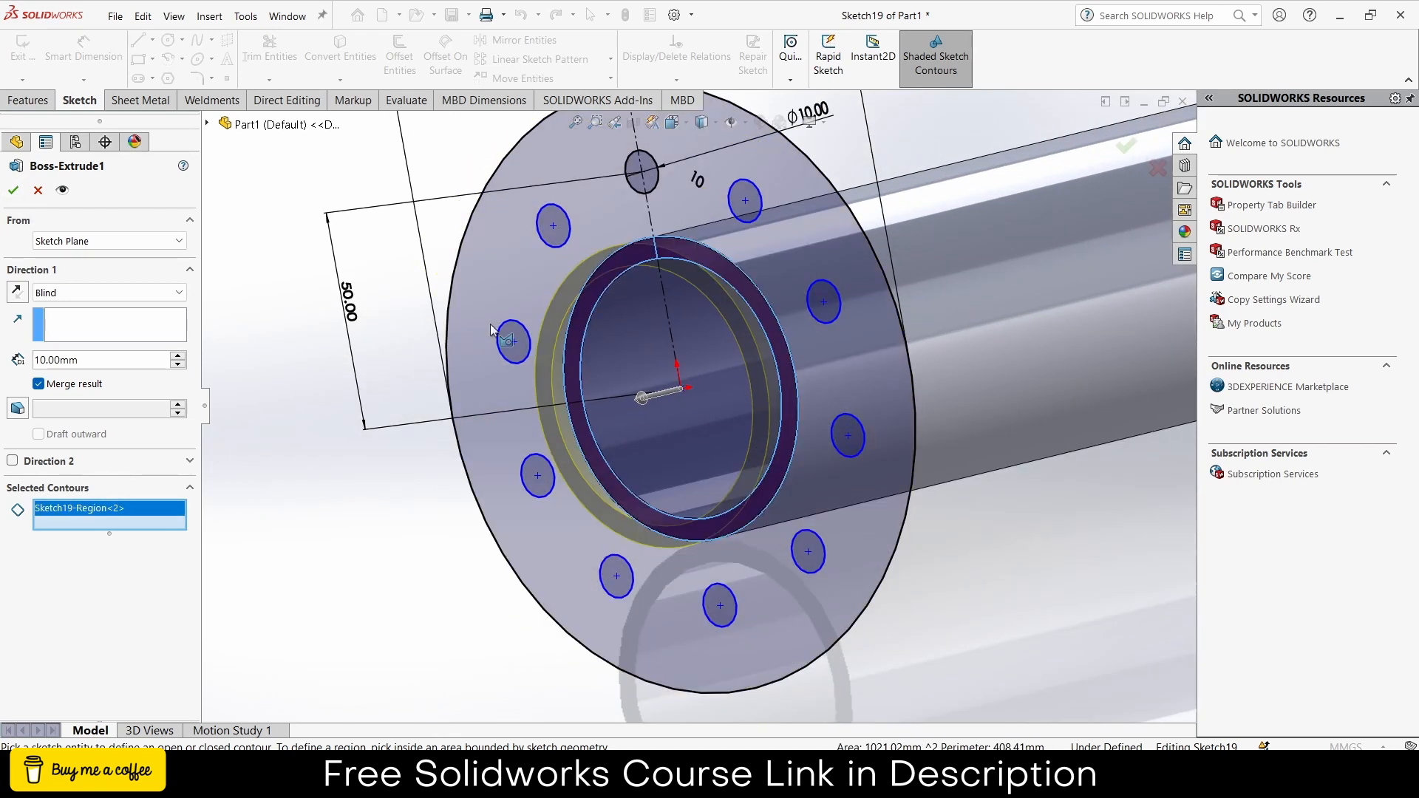
{"action": "left_click", "coordinate": [494, 264]}
{"action": "middle_click_drag", "start_coordinate": [492, 277], "coordinate": [625, 303]}
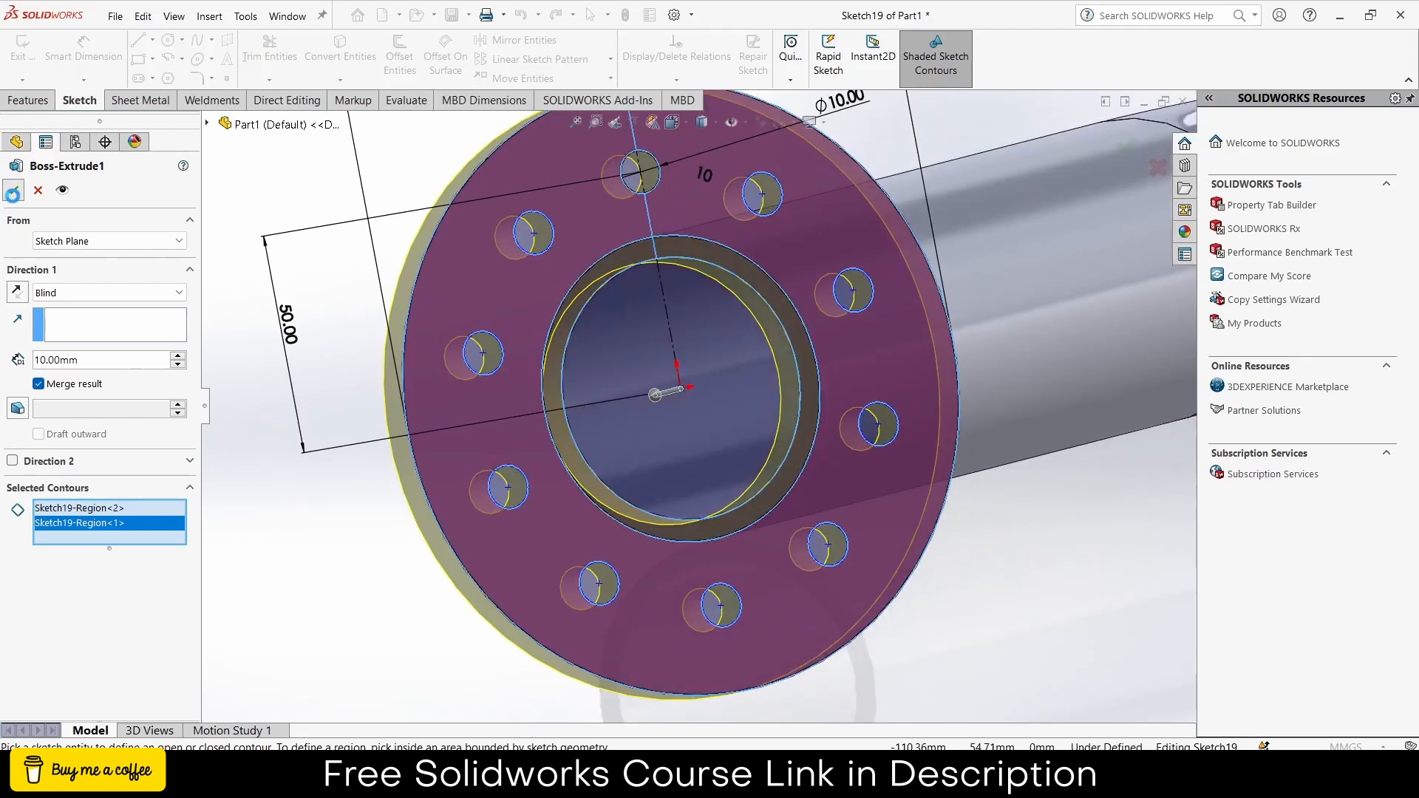
{"action": "scroll", "coordinate": [686, 368], "scroll_direction": "up", "scroll_amount": 3}
{"action": "middle_click_drag", "start_coordinate": [776, 374], "coordinate": [816, 406]}
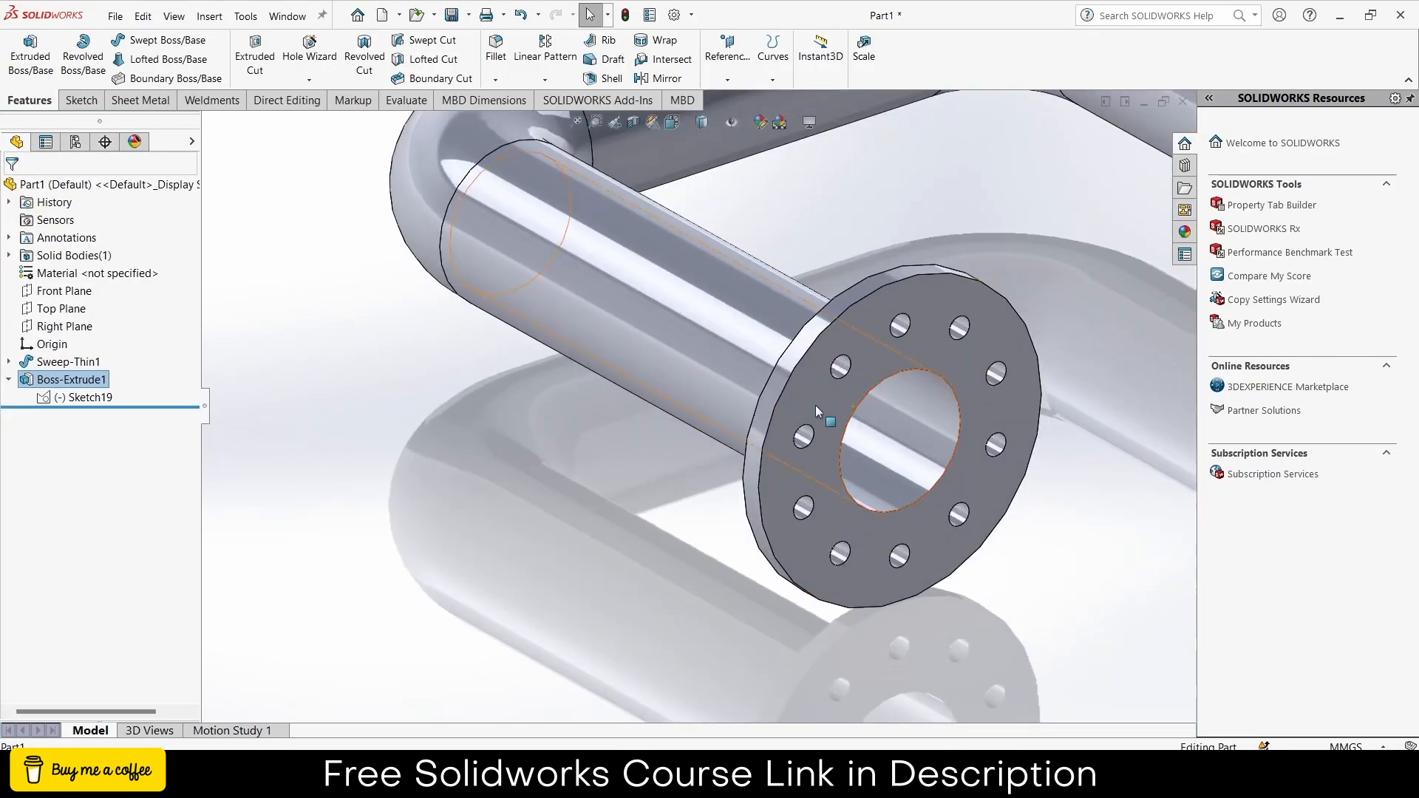
Step: Examine the whole pipe from several sides, including its flanged end and its open upper end
{"action": "scroll", "coordinate": [814, 405], "scroll_direction": "up", "scroll_amount": 5}
{"action": "scroll", "coordinate": [888, 343], "scroll_direction": "up", "scroll_amount": 5}
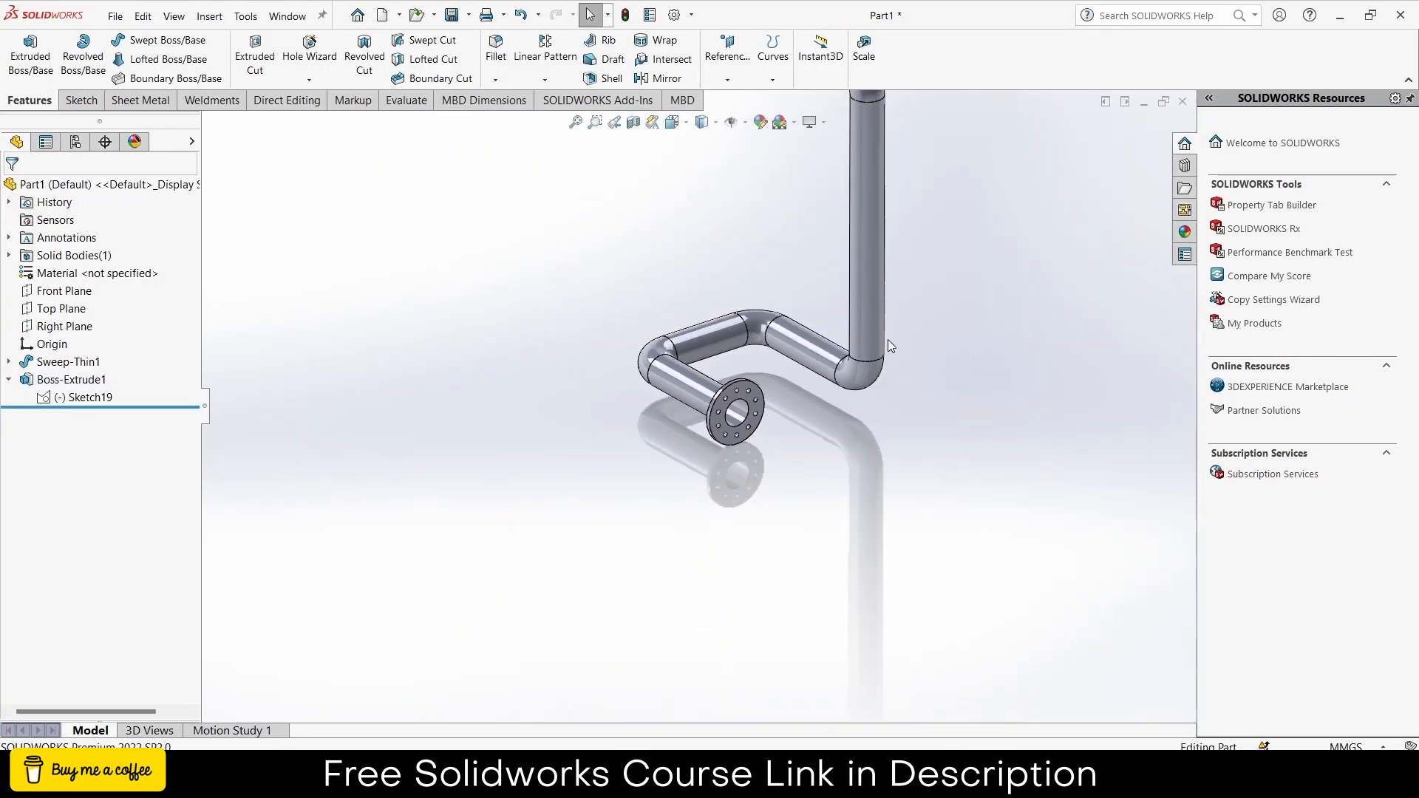
{"action": "middle_click_drag", "start_coordinate": [888, 339], "coordinate": [800, 210]}
{"action": "scroll", "coordinate": [833, 301], "scroll_direction": "down", "scroll_amount": 3}
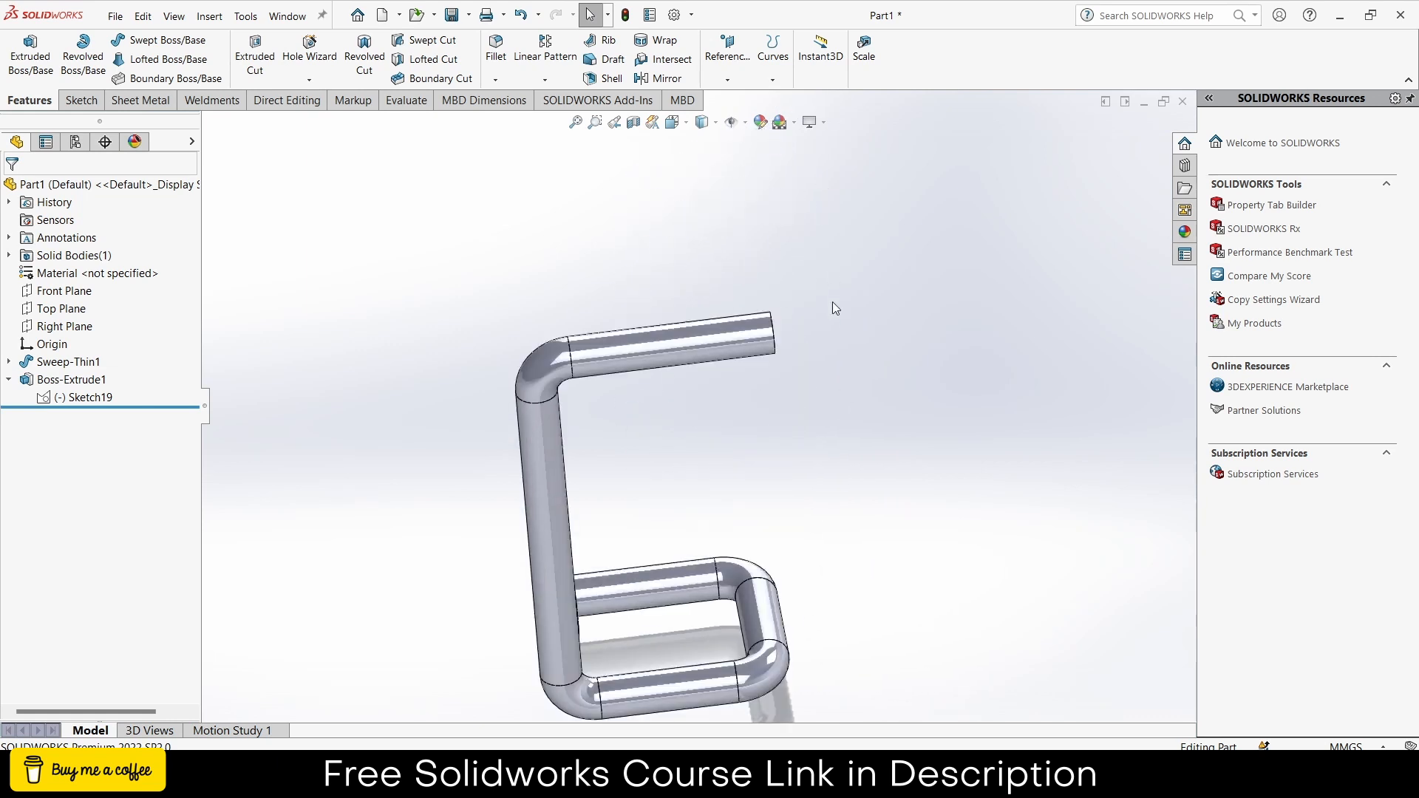
{"action": "middle_click_drag", "start_coordinate": [832, 301], "coordinate": [774, 340]}
{"action": "scroll", "coordinate": [774, 340], "scroll_direction": "down", "scroll_amount": 4}
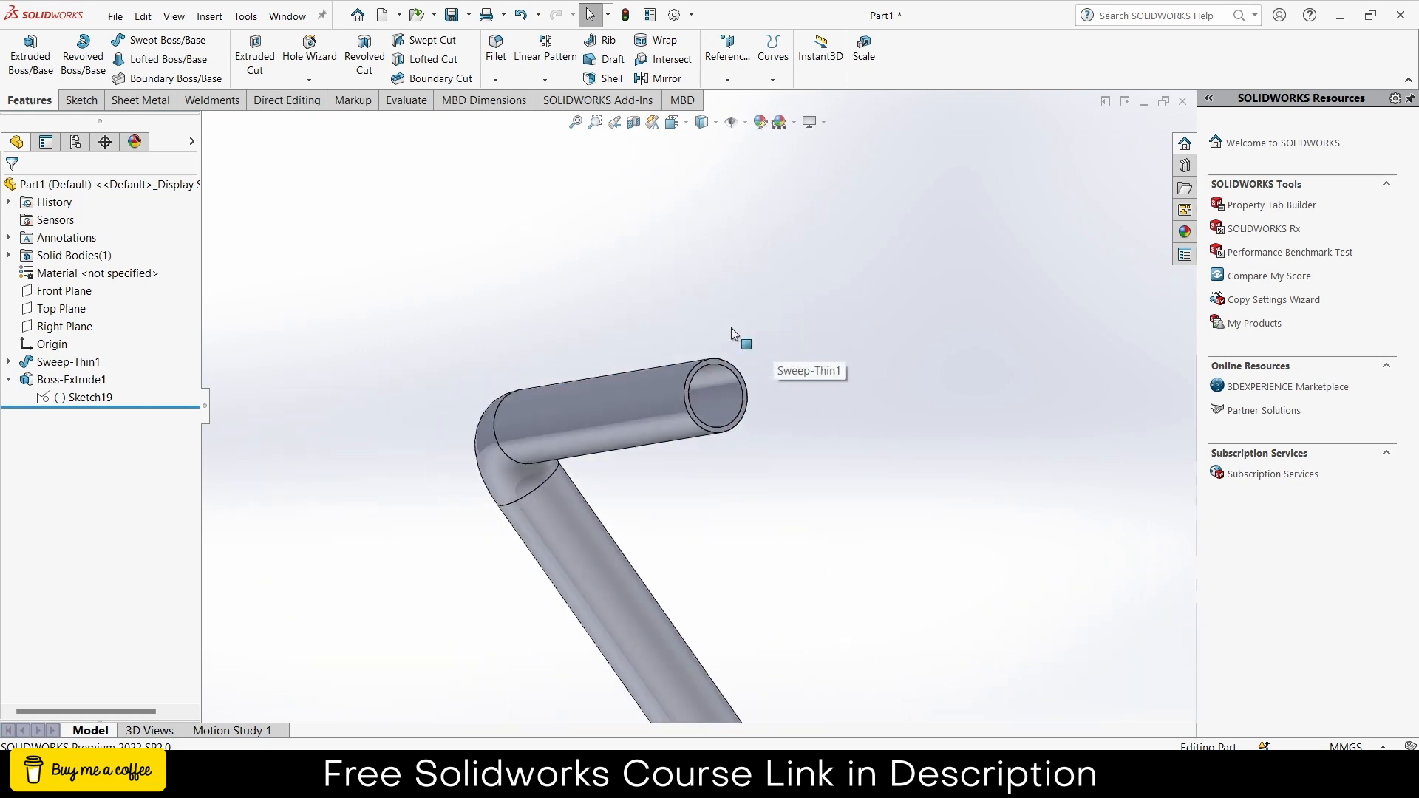
{"action": "scroll", "coordinate": [731, 329], "scroll_direction": "up", "scroll_amount": 5}
{"action": "scroll", "coordinate": [715, 438], "scroll_direction": "down", "scroll_amount": 4}
{"action": "middle_click_drag", "start_coordinate": [686, 481], "coordinate": [752, 523]}
{"action": "scroll", "coordinate": [726, 461], "scroll_direction": "down", "scroll_amount": 3}
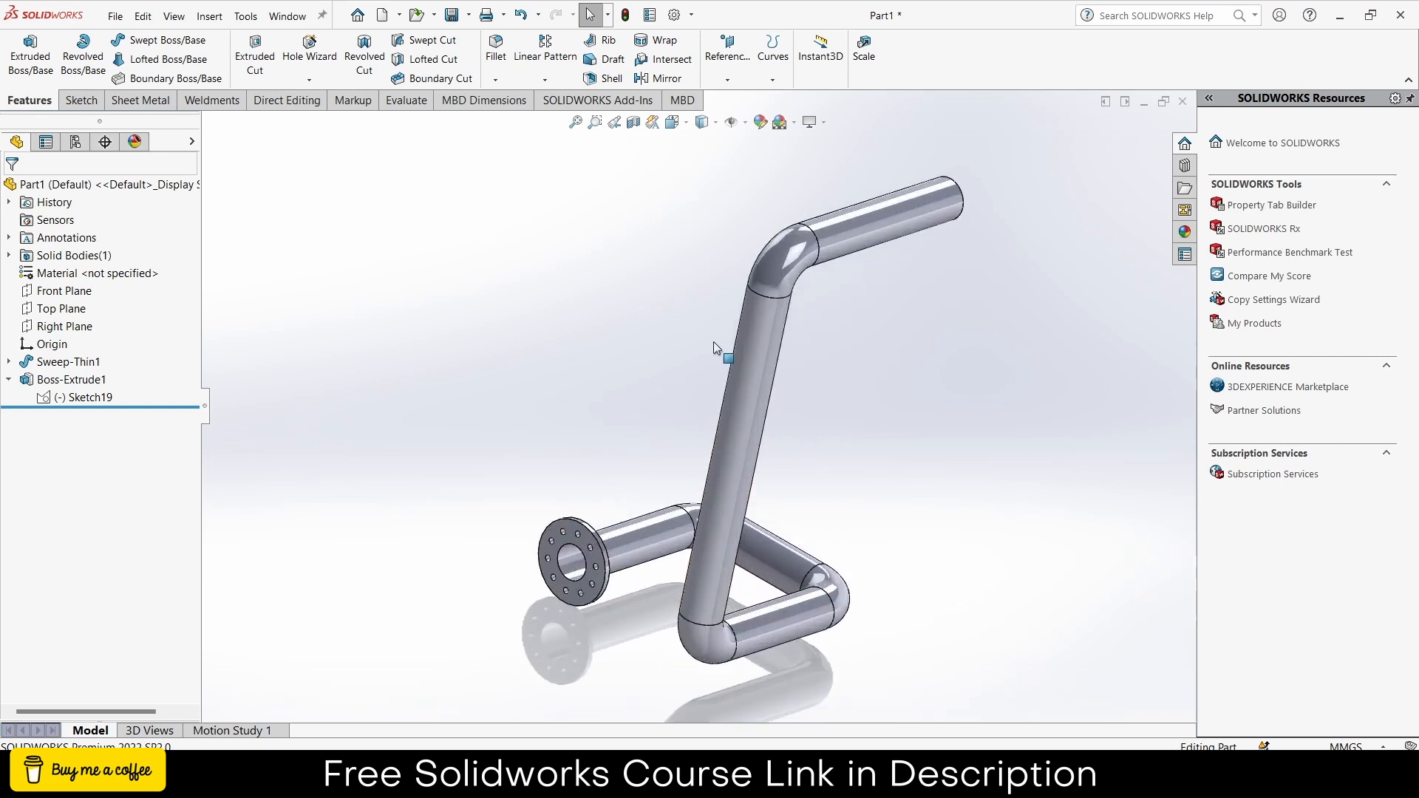
Step: Change the scene to a plain white background and show the pipe in the Trimetric view
{"action": "left_click", "coordinate": [793, 123]}
{"action": "left_click", "coordinate": [820, 162]}
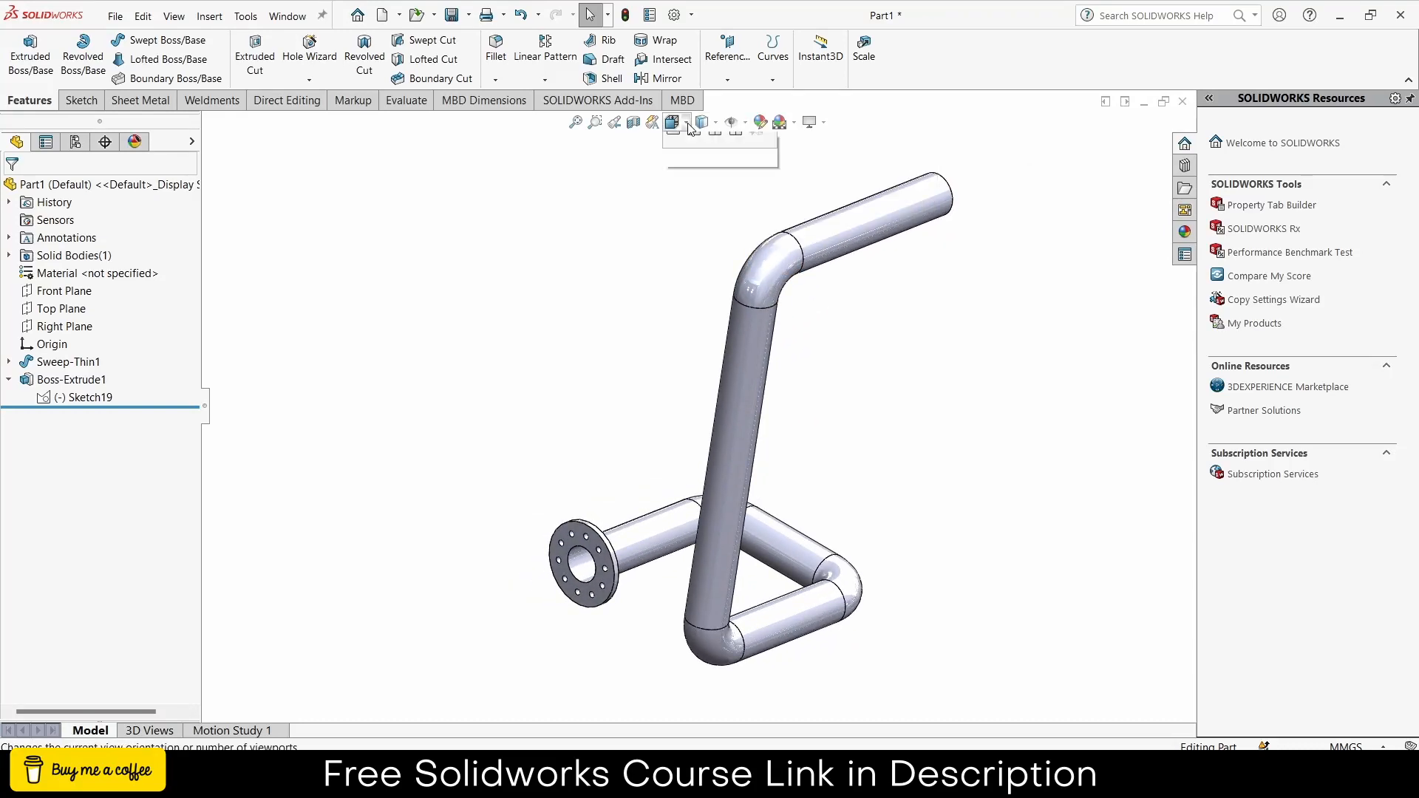
{"action": "left_click", "coordinate": [715, 123]}
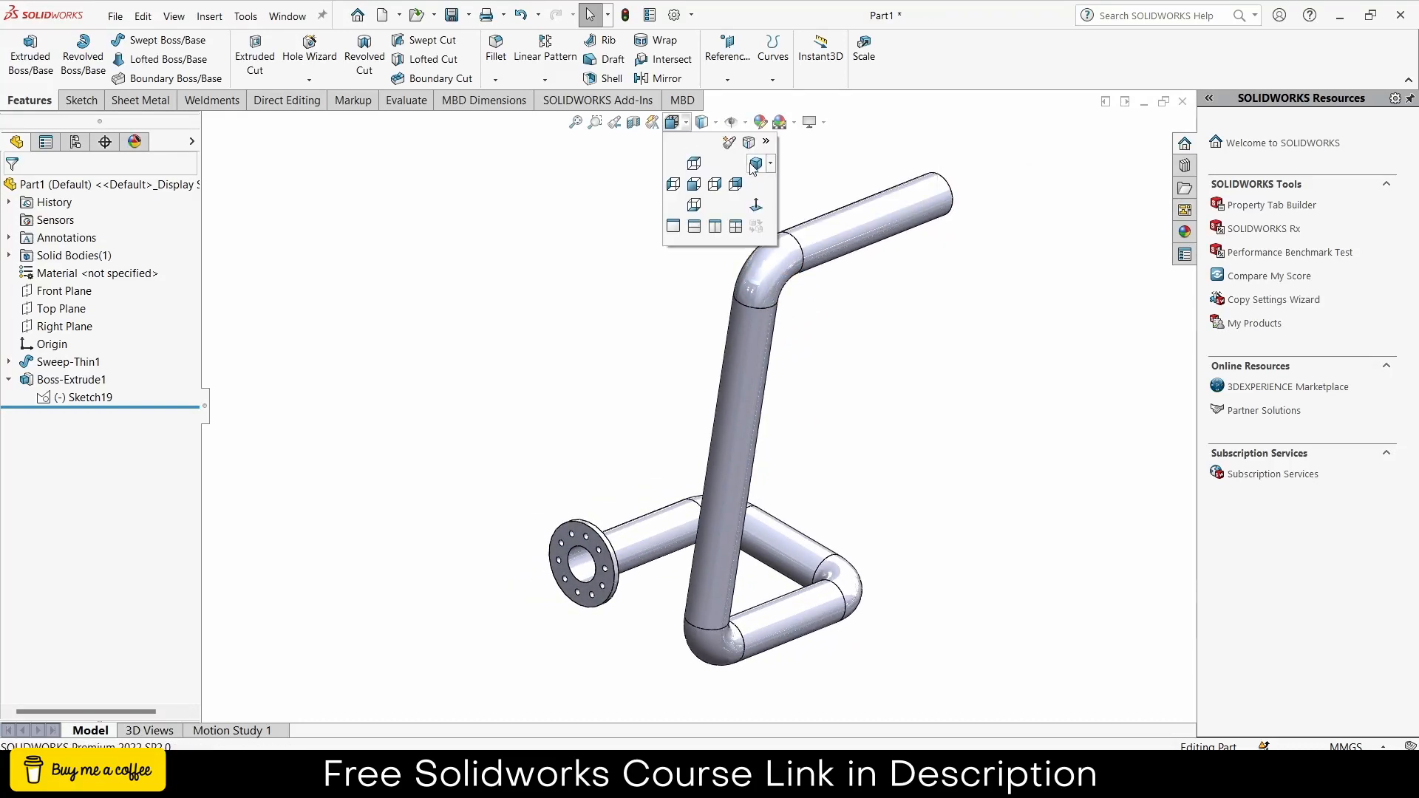
{"action": "left_click", "coordinate": [754, 164]}
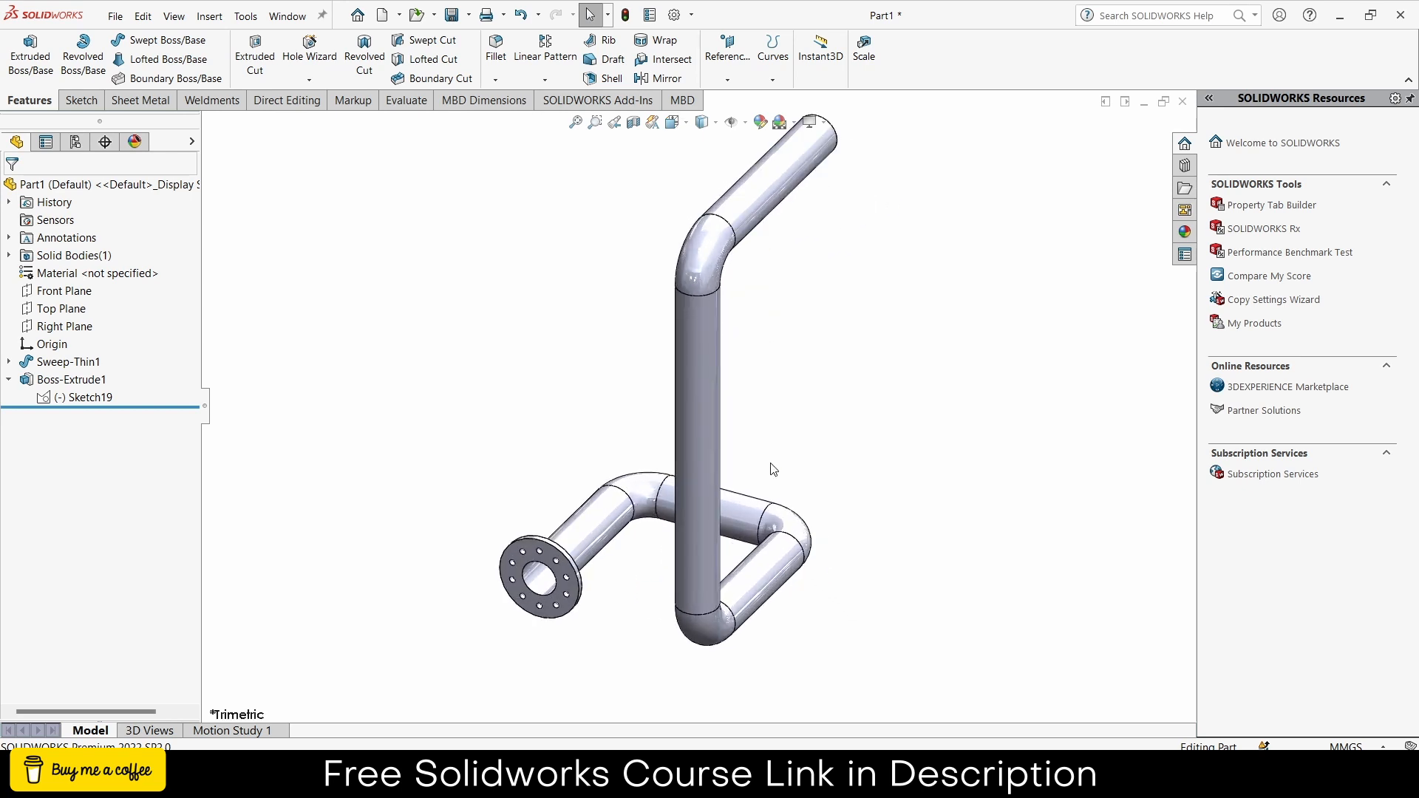
{"action": "scroll", "coordinate": [702, 444], "scroll_direction": "up", "scroll_amount": 1}
{"action": "scroll", "coordinate": [705, 269], "scroll_direction": "down", "scroll_amount": 1}
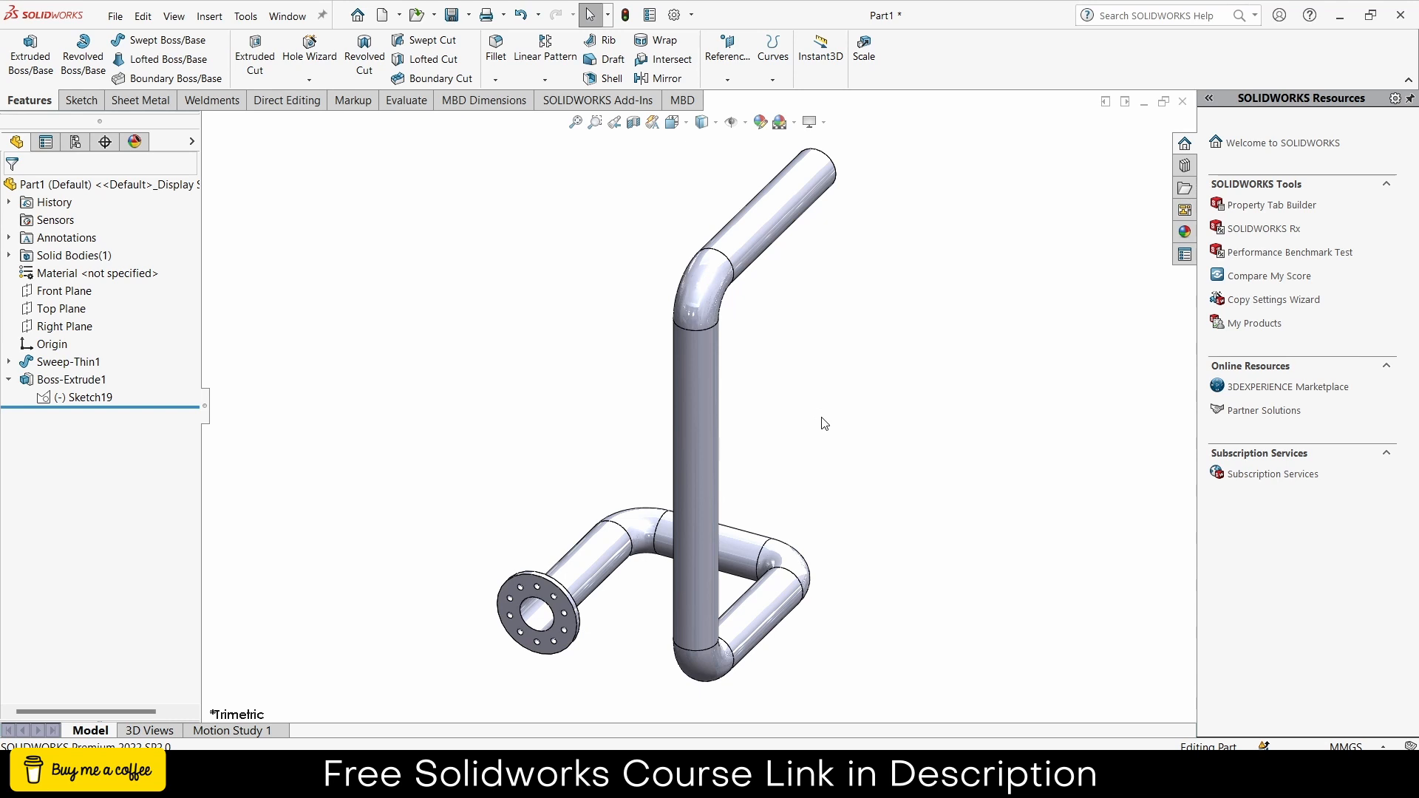
{"action": "middle_click_drag", "start_coordinate": [825, 422], "coordinate": [813, 650]}
{"action": "middle_click_drag", "start_coordinate": [671, 352], "coordinate": [838, 546]}
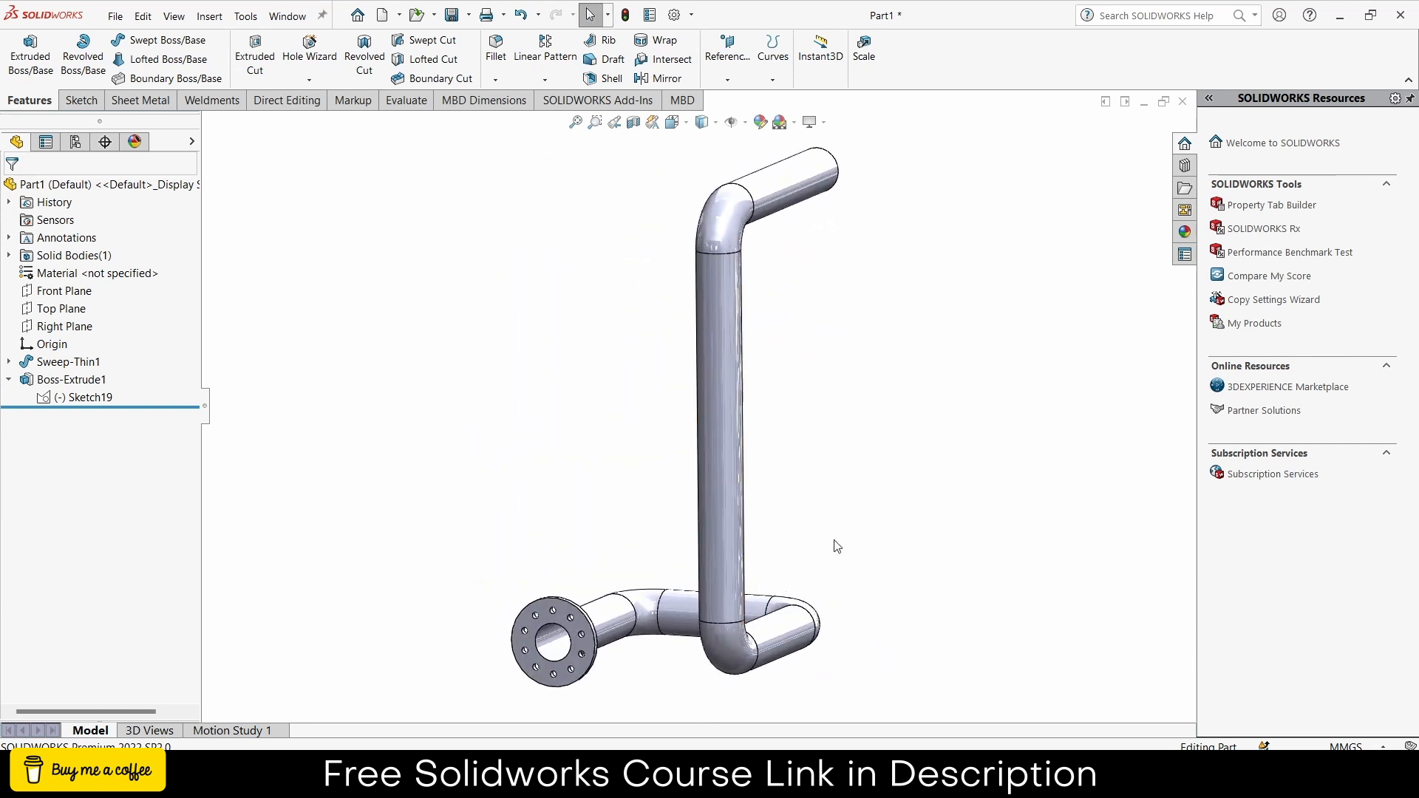